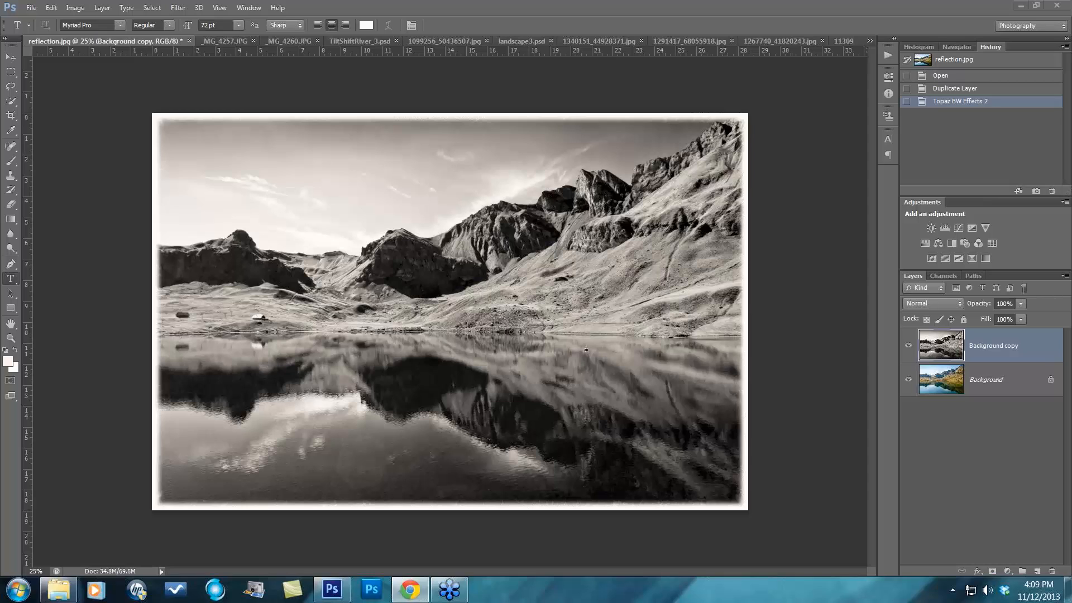
# Step: Compare reflection.jpg with and without its black-and-white Background copy layer
pyautogui.click(908, 346)
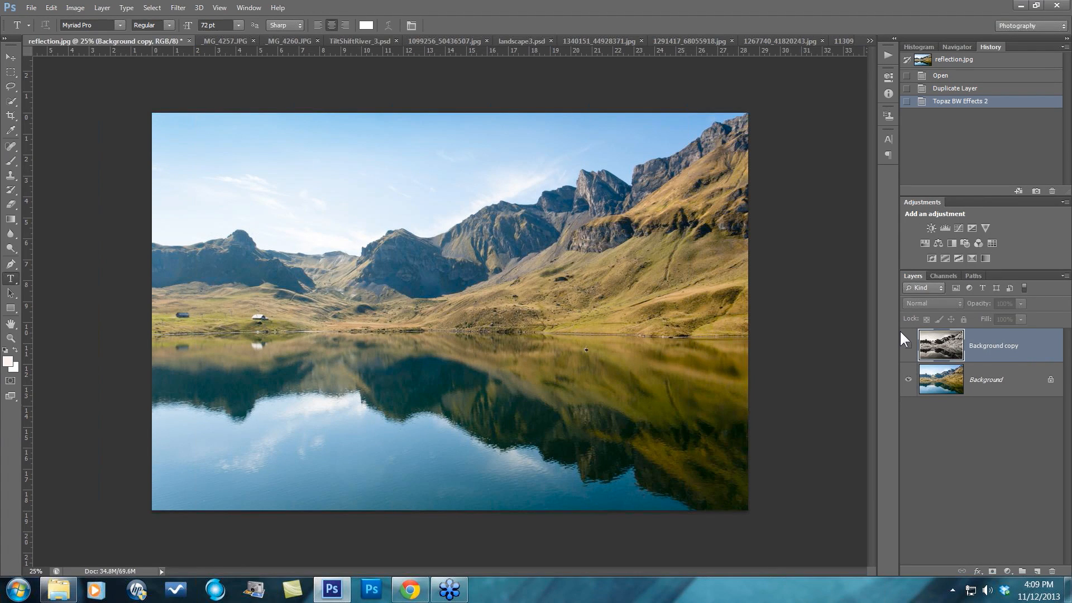
pyautogui.click(909, 351)
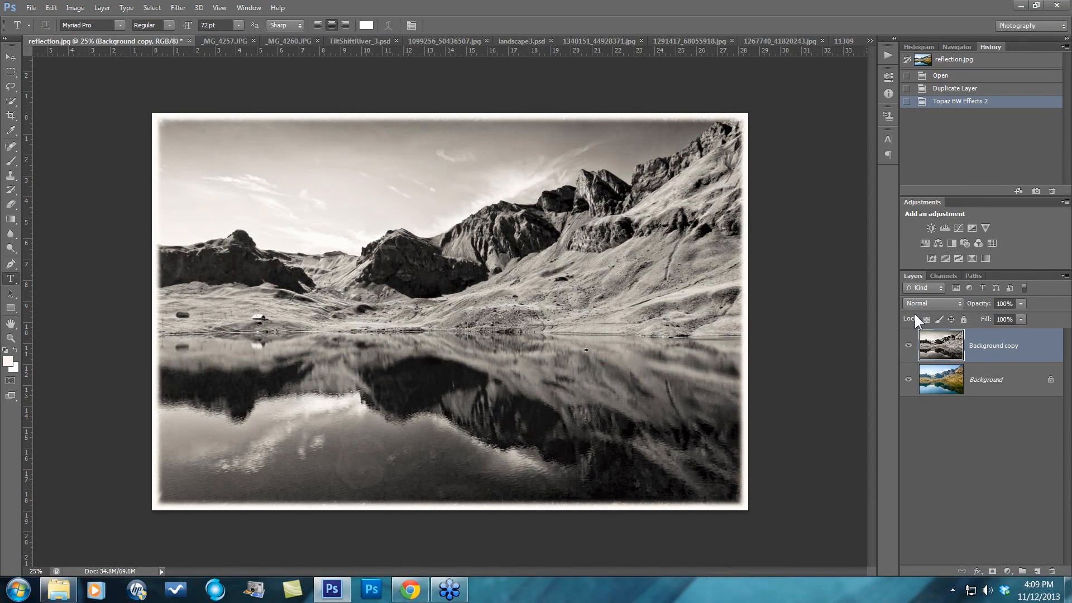
# Step: View _MG_4257.JPG, and compare the Open and Topaz BW Effects 2 history states of _MG_4260.JPG
pyautogui.click(226, 44)
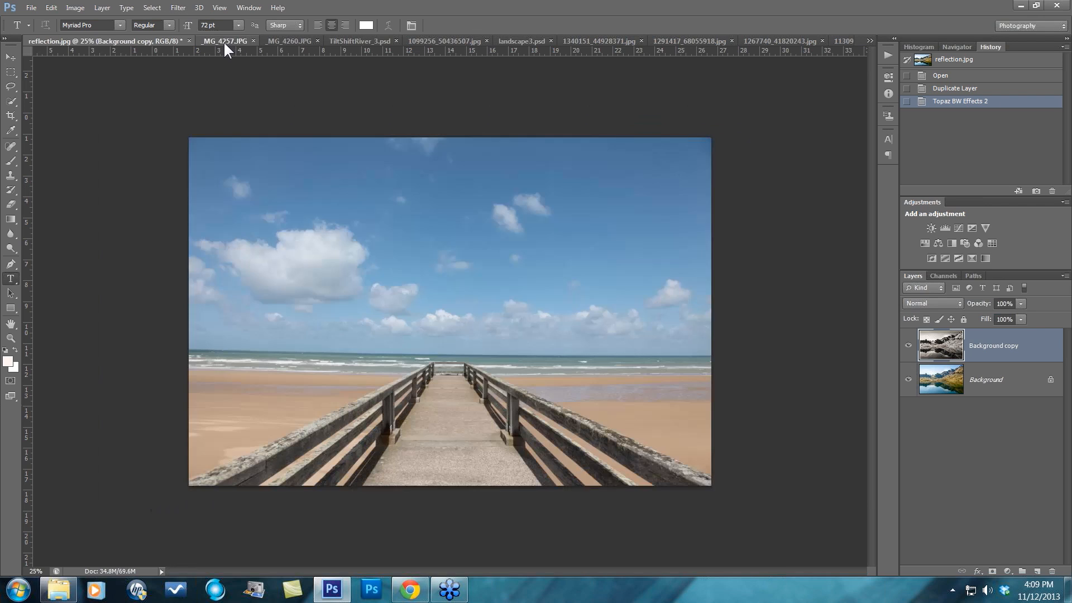
pyautogui.click(289, 41)
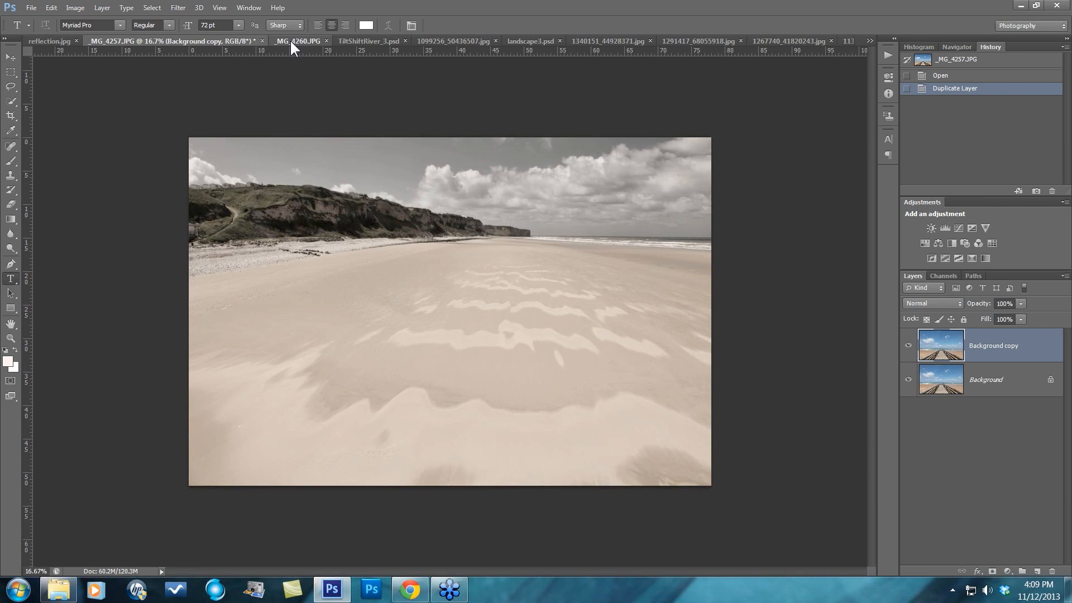
pyautogui.click(937, 77)
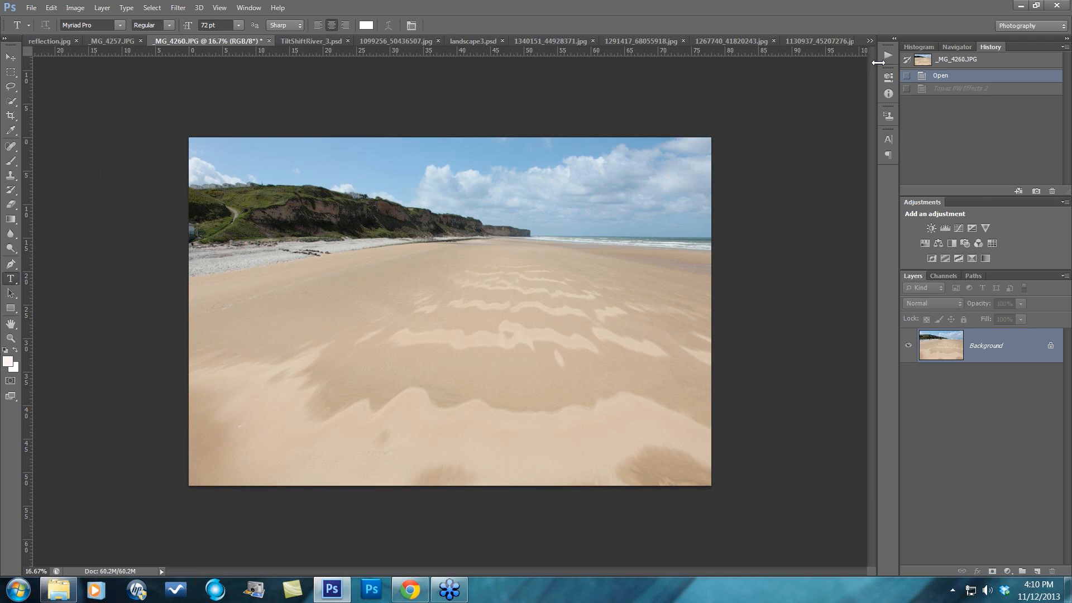
pyautogui.click(906, 88)
pyautogui.click(953, 94)
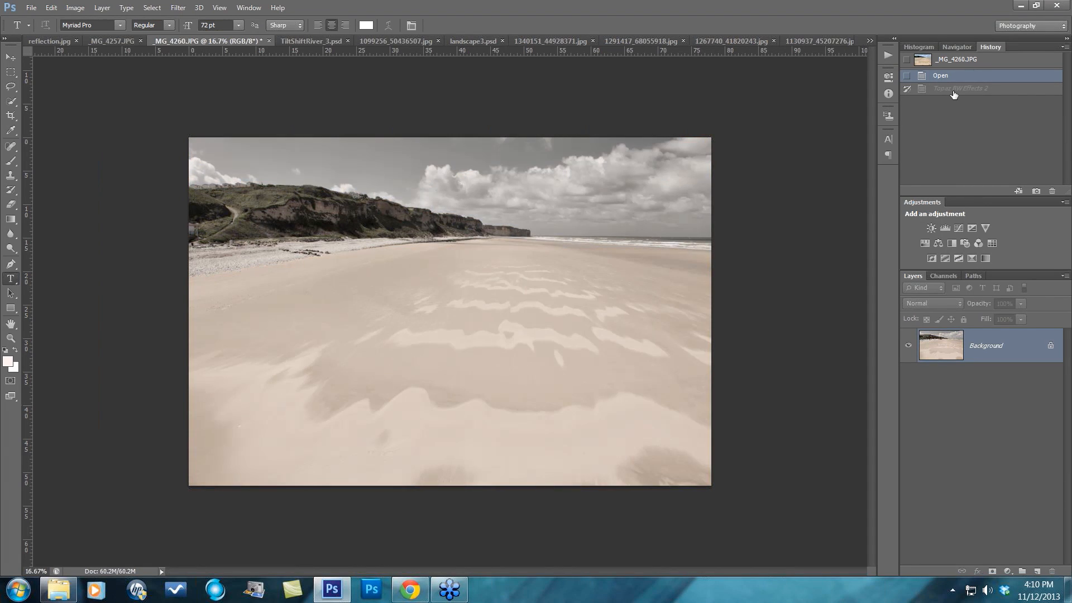
pyautogui.click(953, 93)
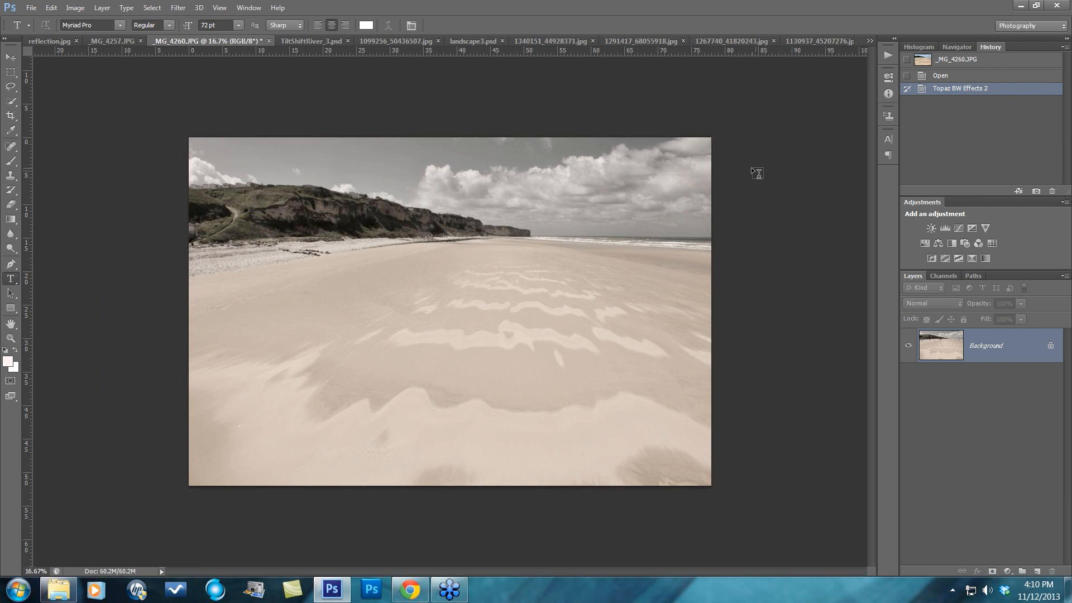
# Step: View TiltShiftRiver_3.psd, and compare 1099256_50436507.jpg with and without its Background copy layer
pyautogui.click(314, 40)
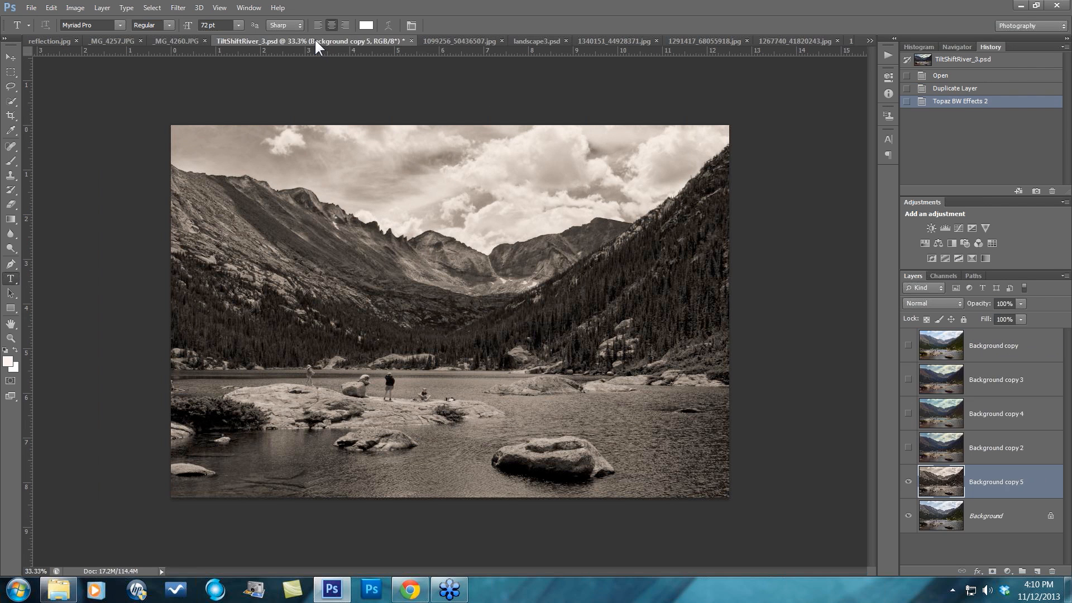
pyautogui.click(452, 41)
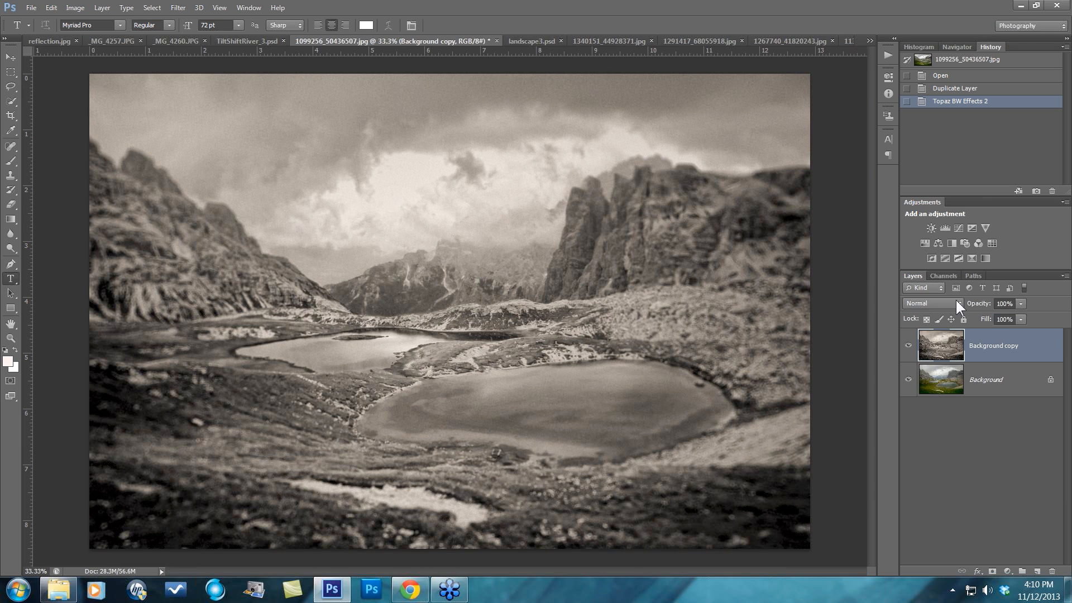
pyautogui.click(908, 345)
pyautogui.click(908, 346)
# Step: Compare landscape3.psd with and without its black-and-white Background copy layer
pyautogui.click(524, 40)
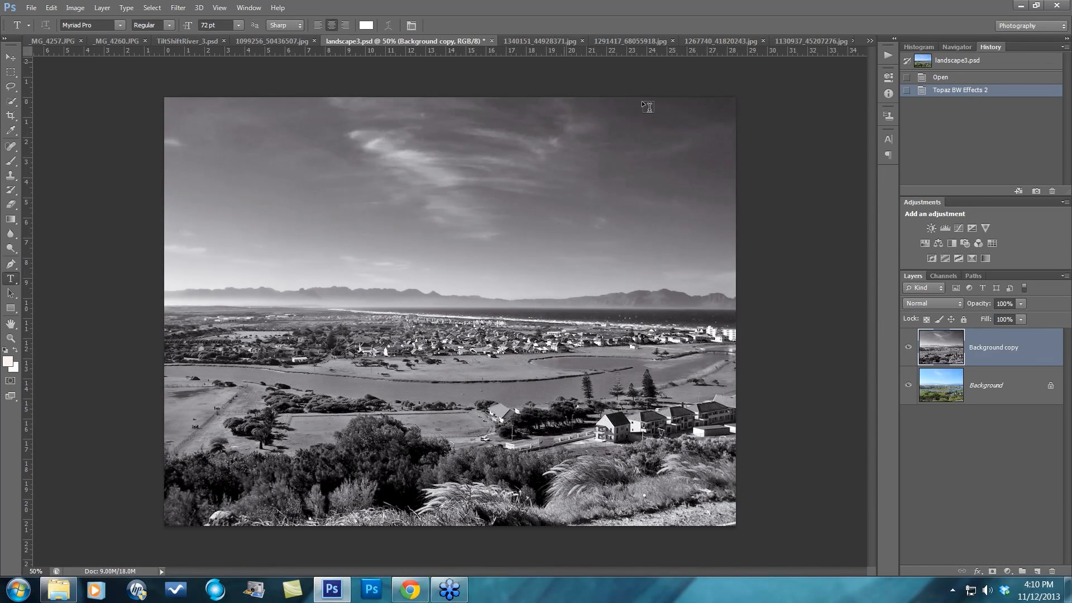
pyautogui.click(911, 351)
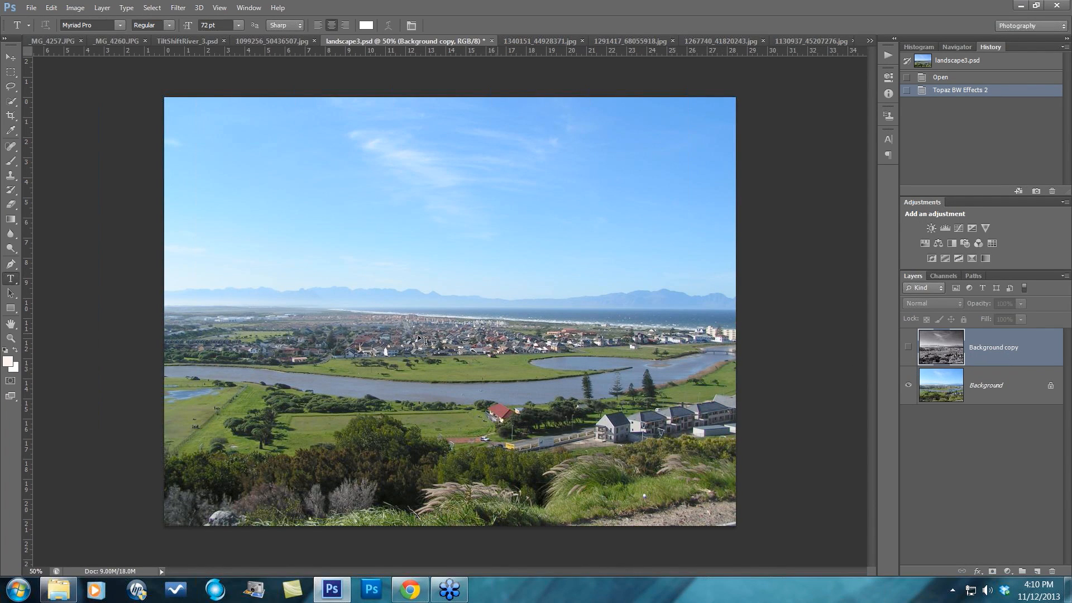
pyautogui.click(908, 347)
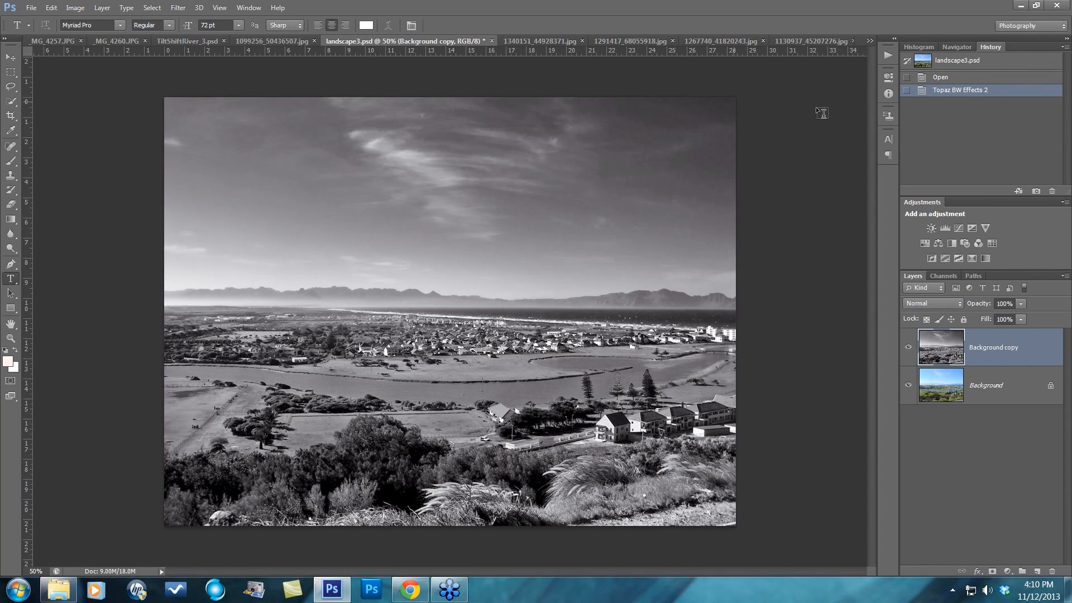
# Step: Compare the pier photo 1340151_44928371.jpg with and without its toned Background copy layer, leaving that layer shown
pyautogui.click(540, 41)
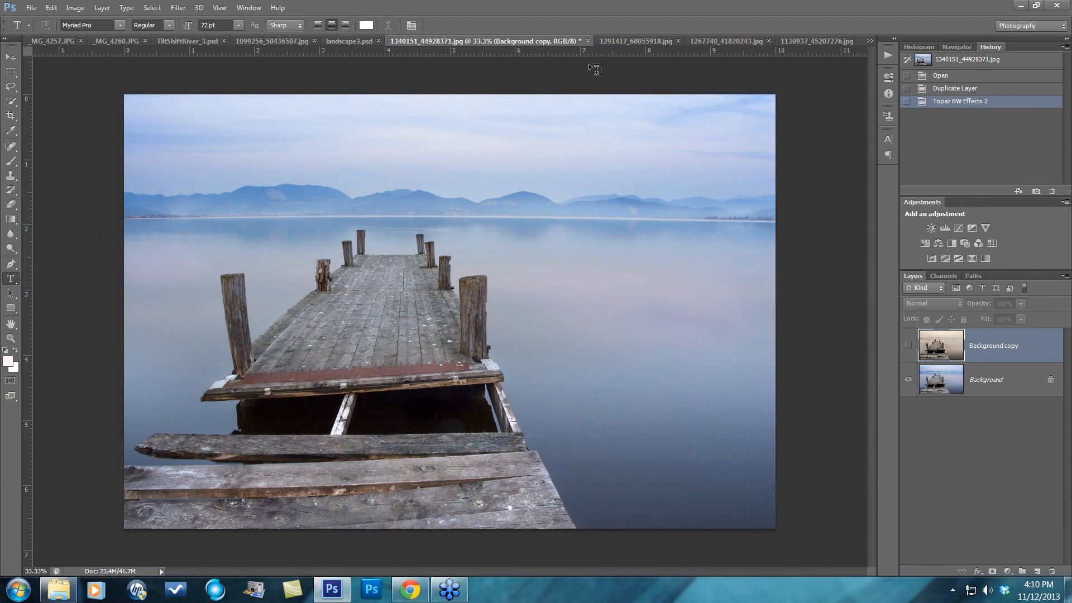
pyautogui.click(909, 347)
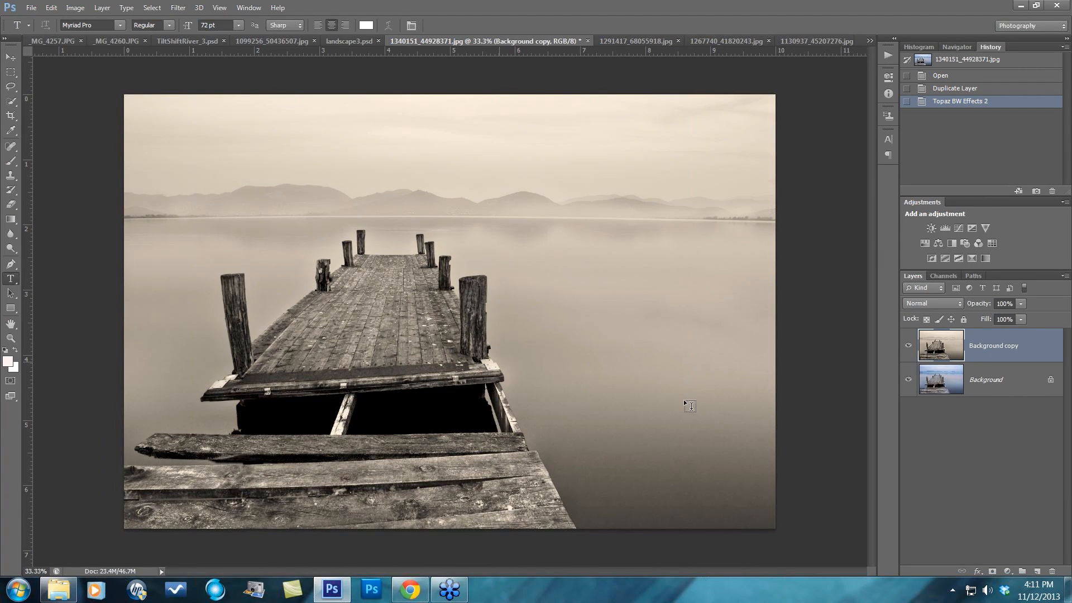
pyautogui.click(908, 346)
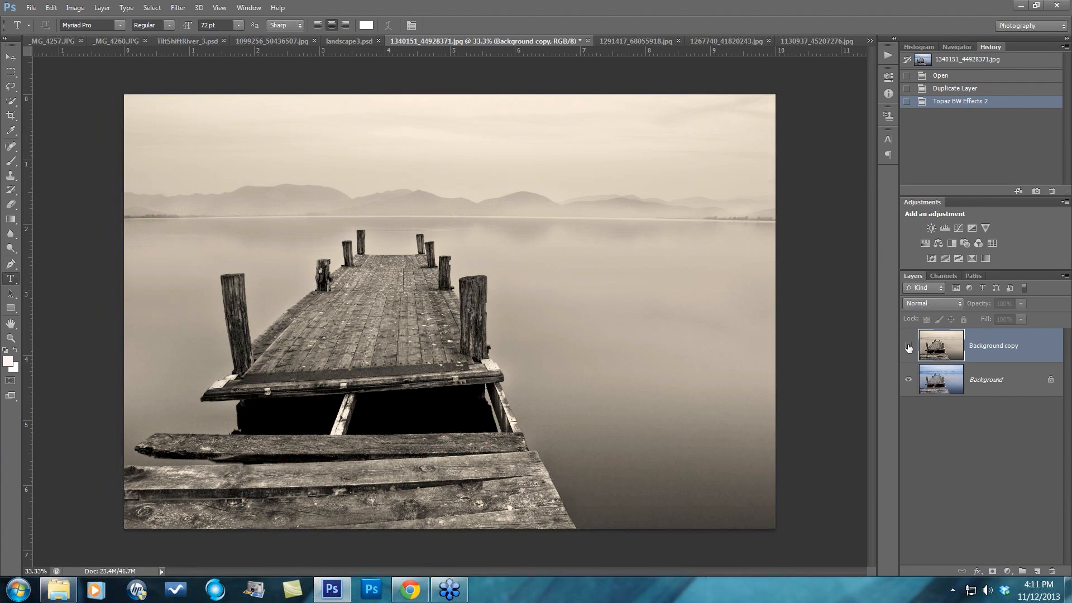
pyautogui.click(908, 347)
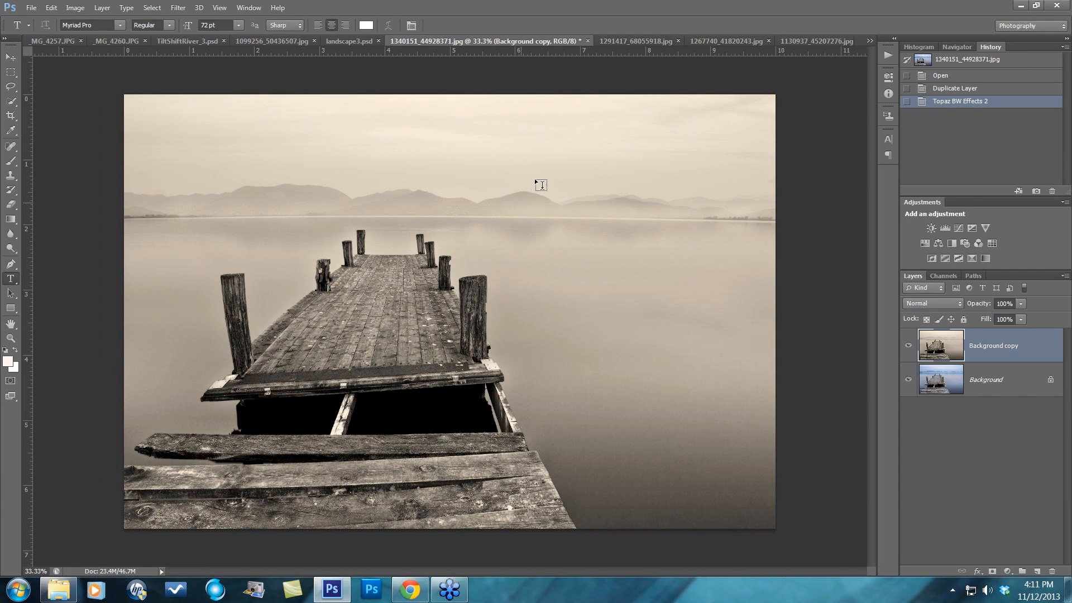
# Step: Compare the boat photo 1291417_68055918.jpg with and without its Background copy layer, and view 1267740_41820243.jpg and 1130937_45207276.jpg
pyautogui.click(621, 40)
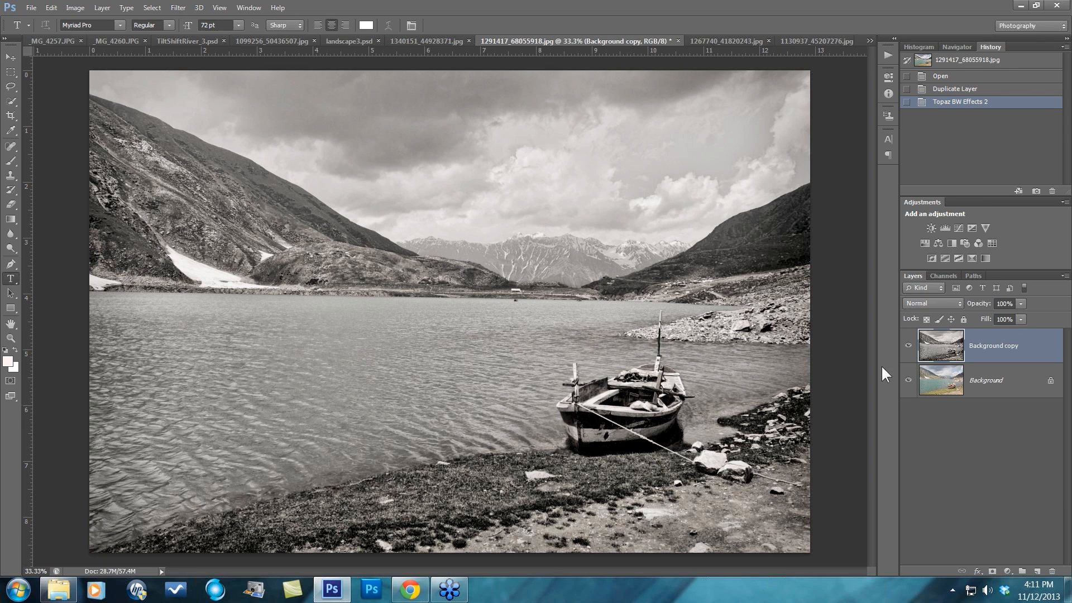
pyautogui.click(908, 346)
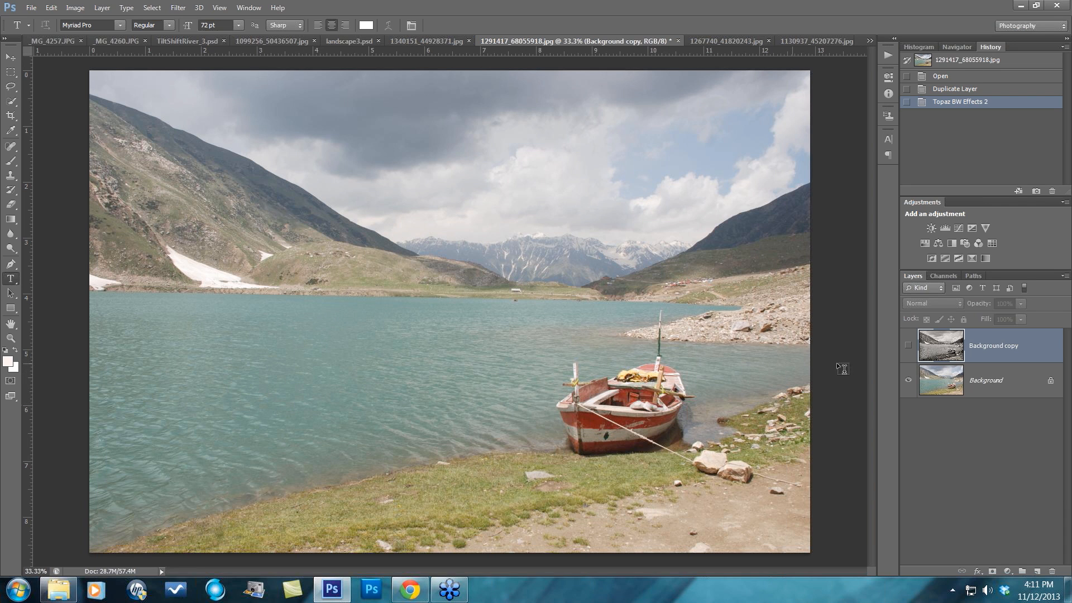
pyautogui.click(908, 345)
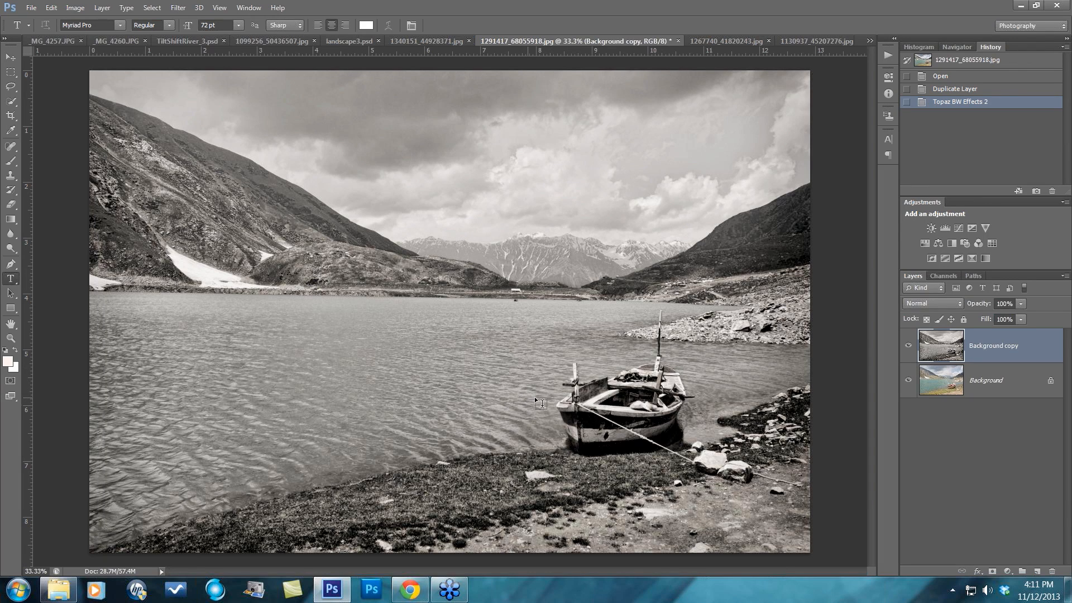
pyautogui.click(721, 37)
pyautogui.click(810, 39)
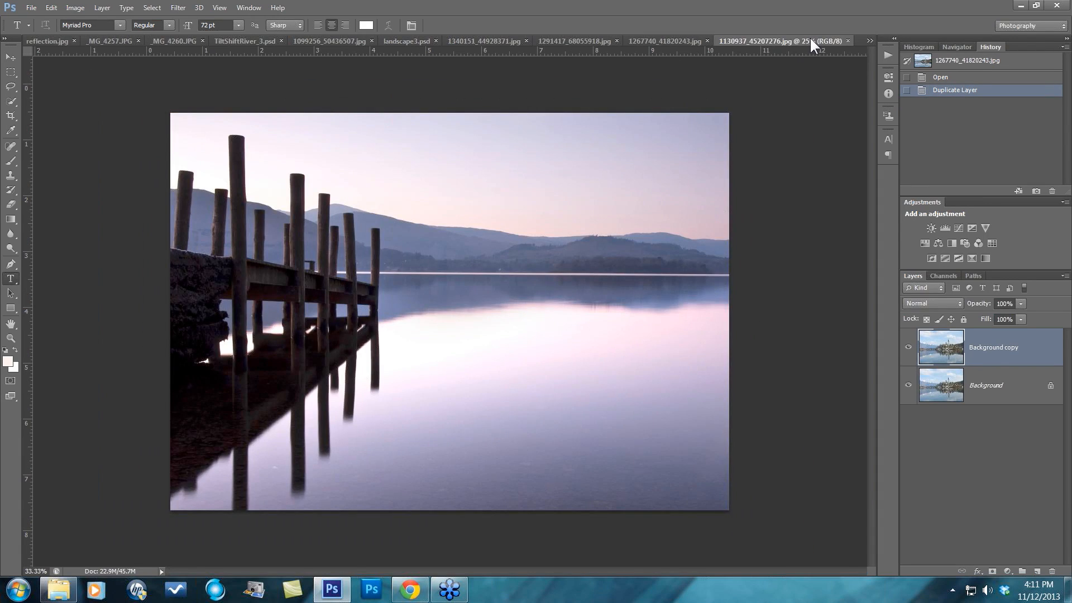
# Step: In 1340151_44928371.jpg, hide the toned Background copy layer and duplicate the original Background layer
pyautogui.click(470, 36)
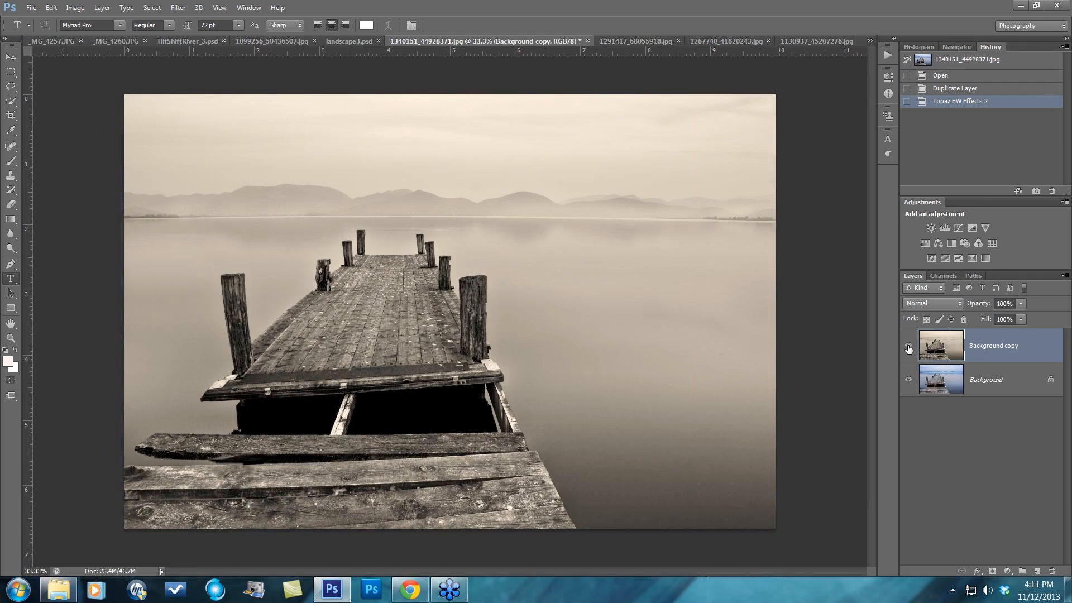
pyautogui.click(908, 346)
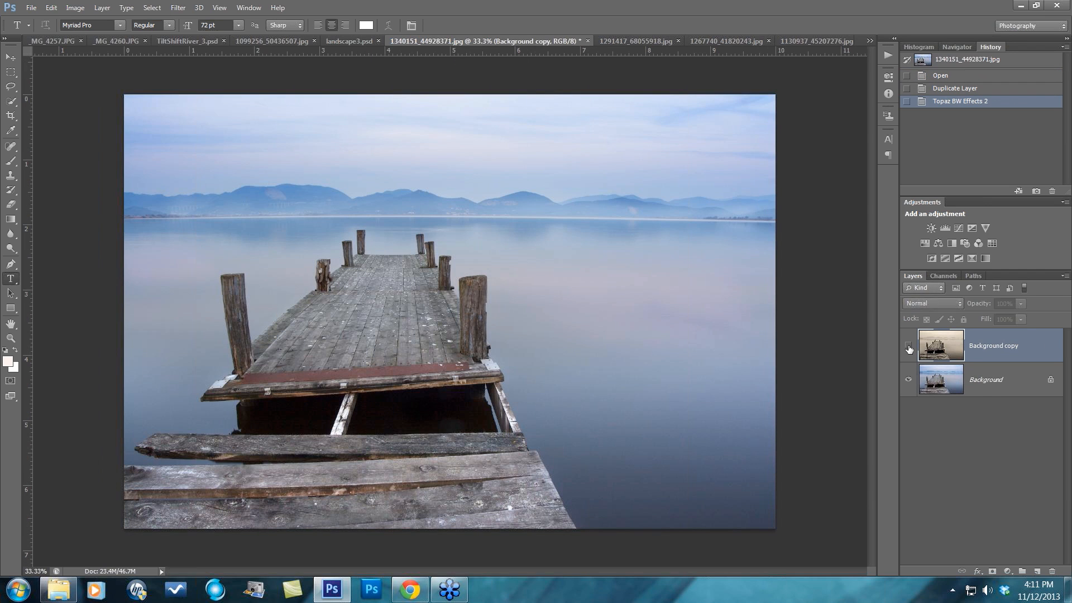
pyautogui.click(997, 384)
pyautogui.moveTo(988, 395); pyautogui.dragTo(1039, 568)
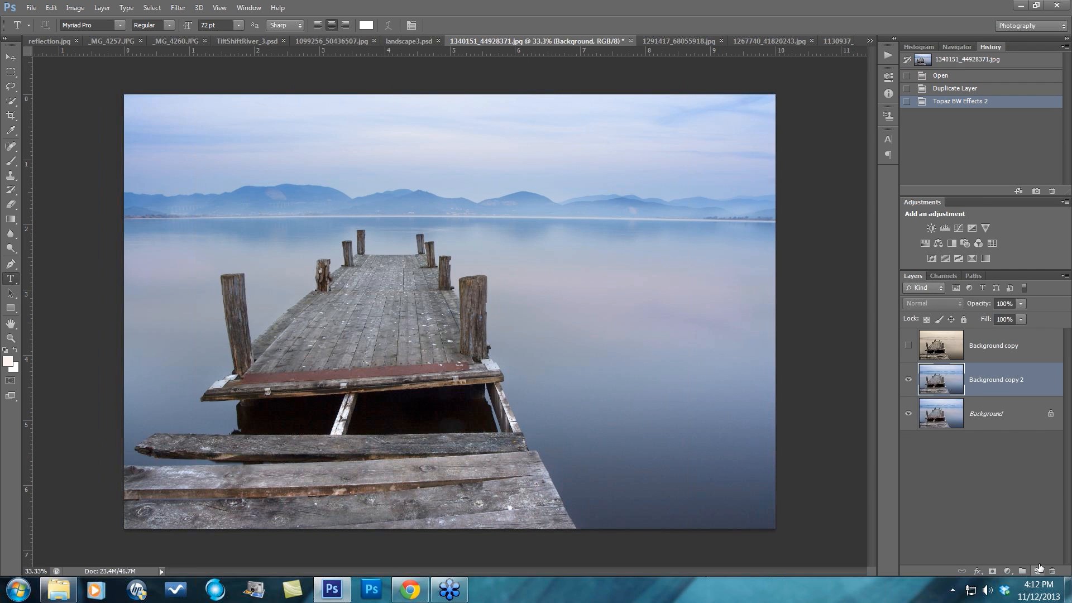
# Step: Open the duplicated layer in the Topaz BW Effects 2 filter and reset all effect settings
pyautogui.click(175, 11)
pyautogui.moveTo(196, 342)
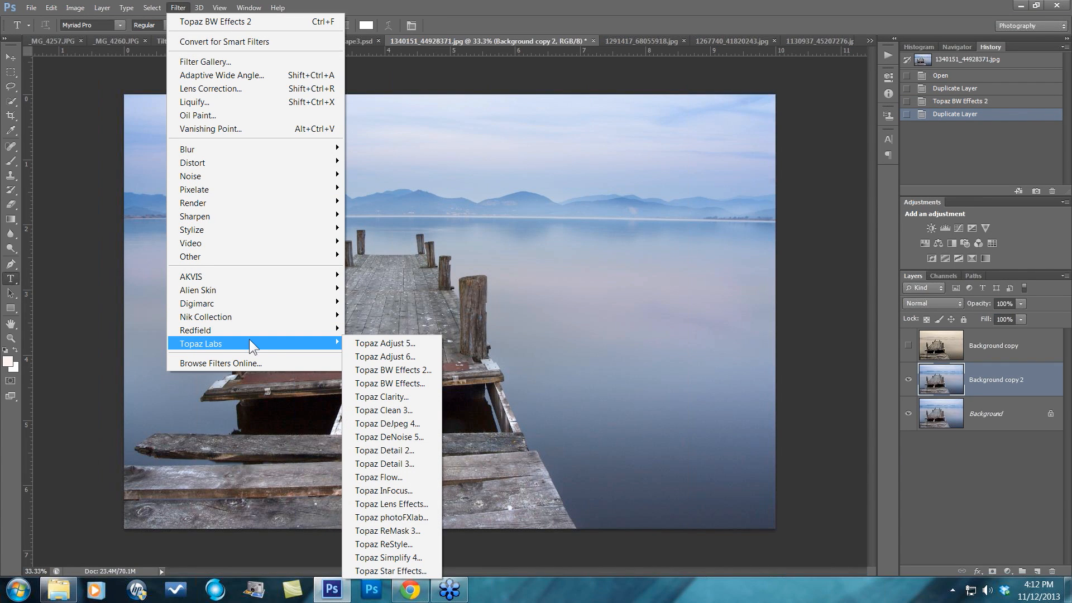
pyautogui.click(401, 370)
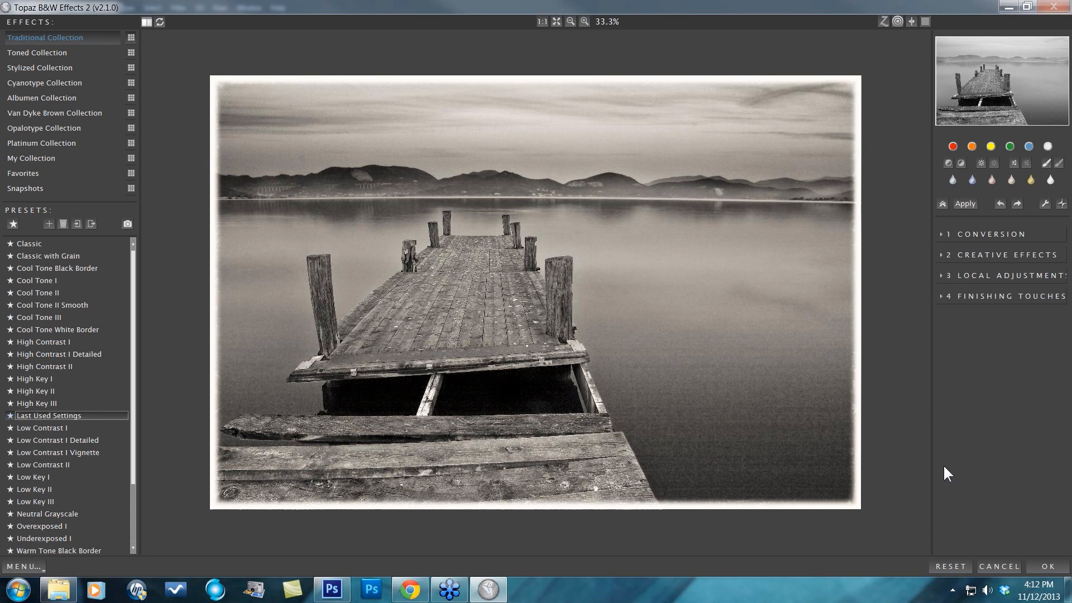
pyautogui.click(951, 566)
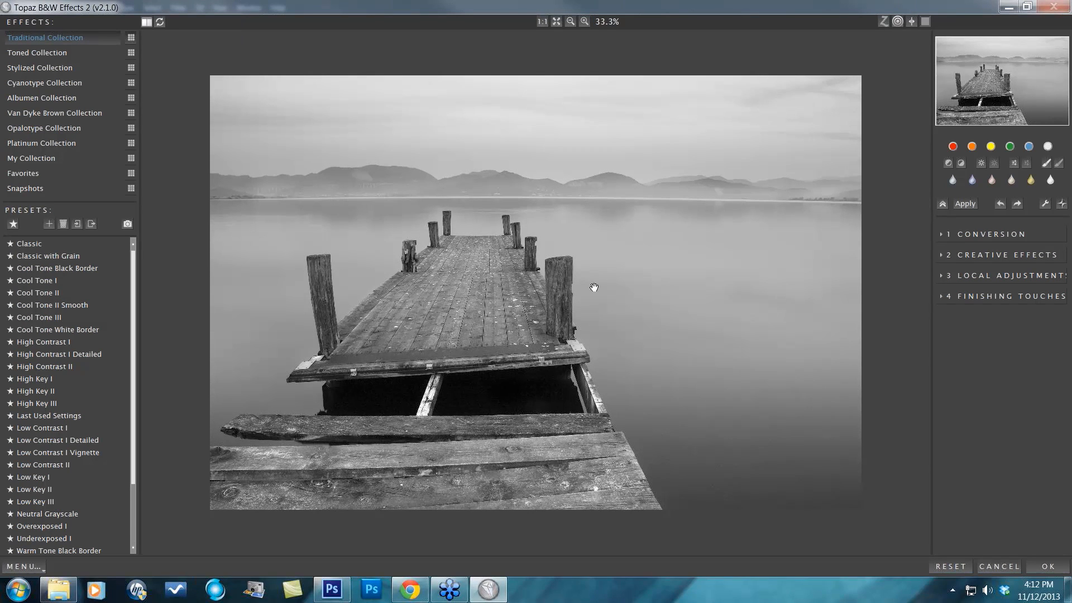
# Step: Look at the pier image in split preview, return to the single view, and review the Preferences without changing them
pyautogui.click(144, 22)
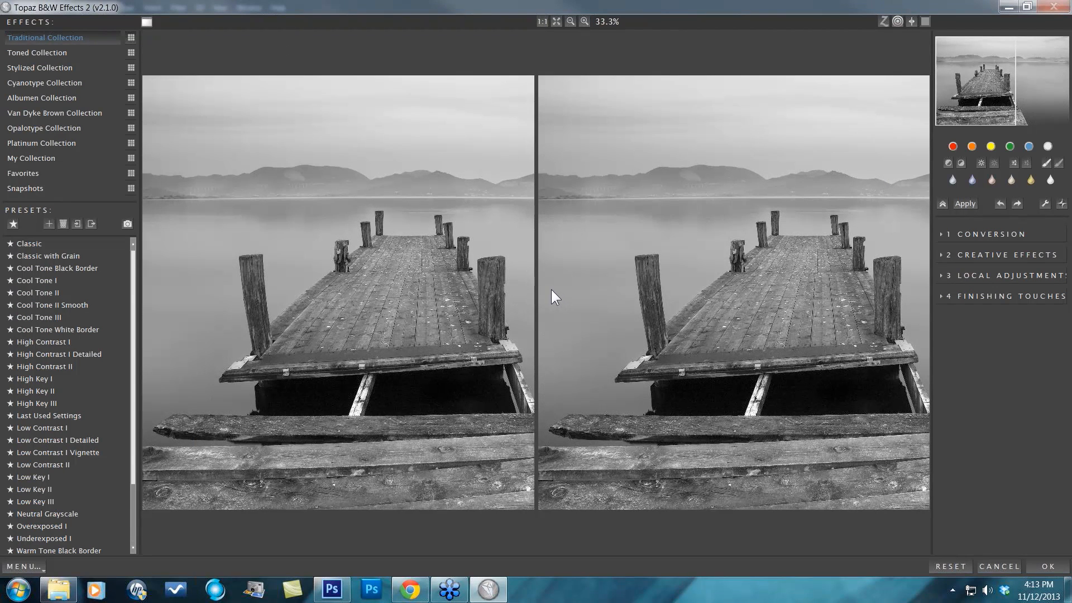
pyautogui.click(147, 21)
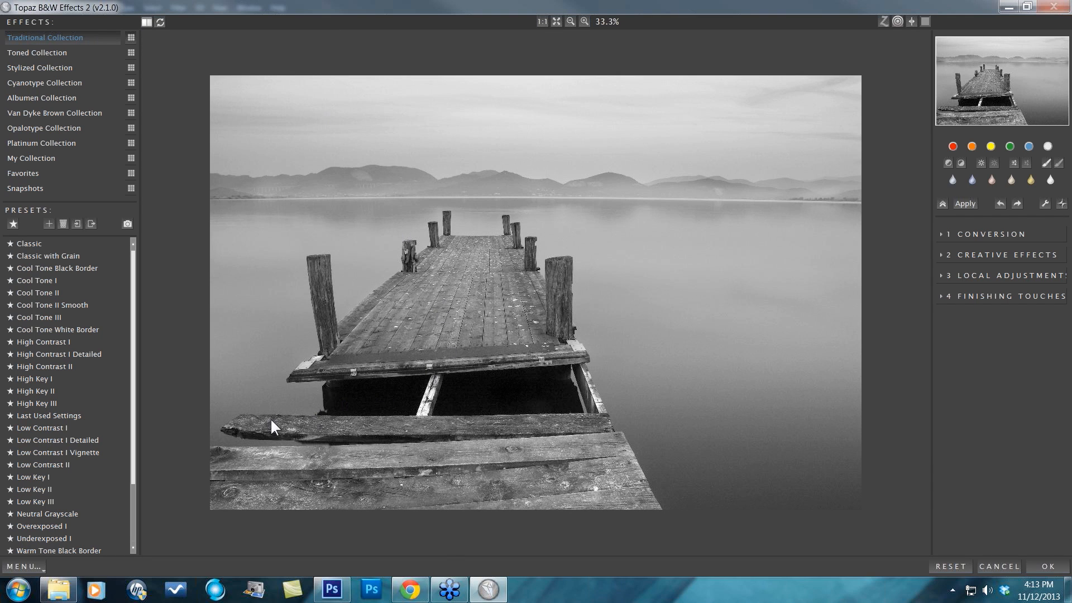
pyautogui.click(26, 566)
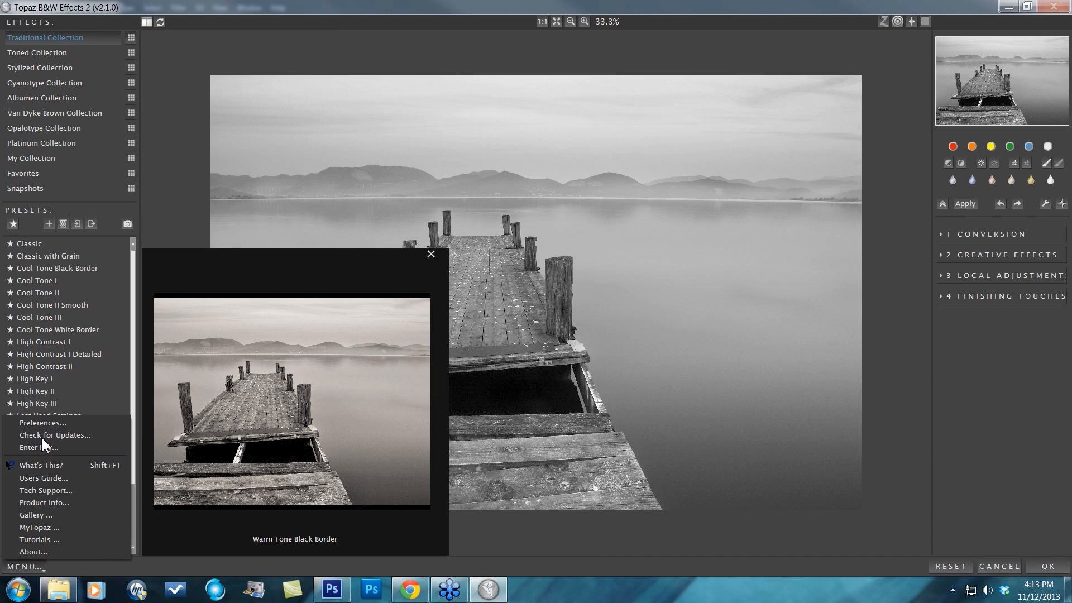
pyautogui.click(51, 420)
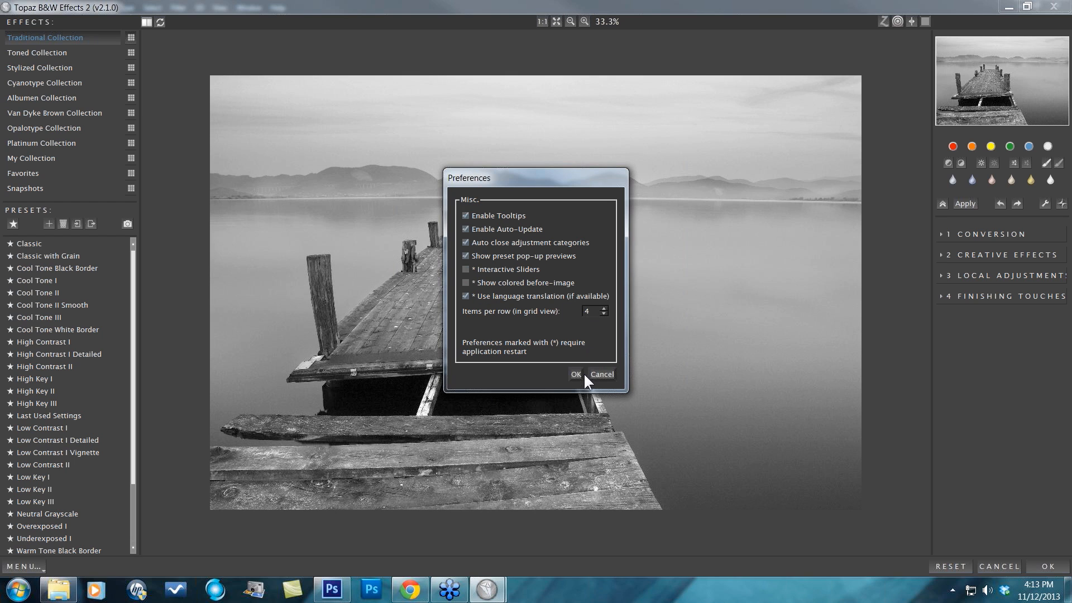
pyautogui.click(604, 377)
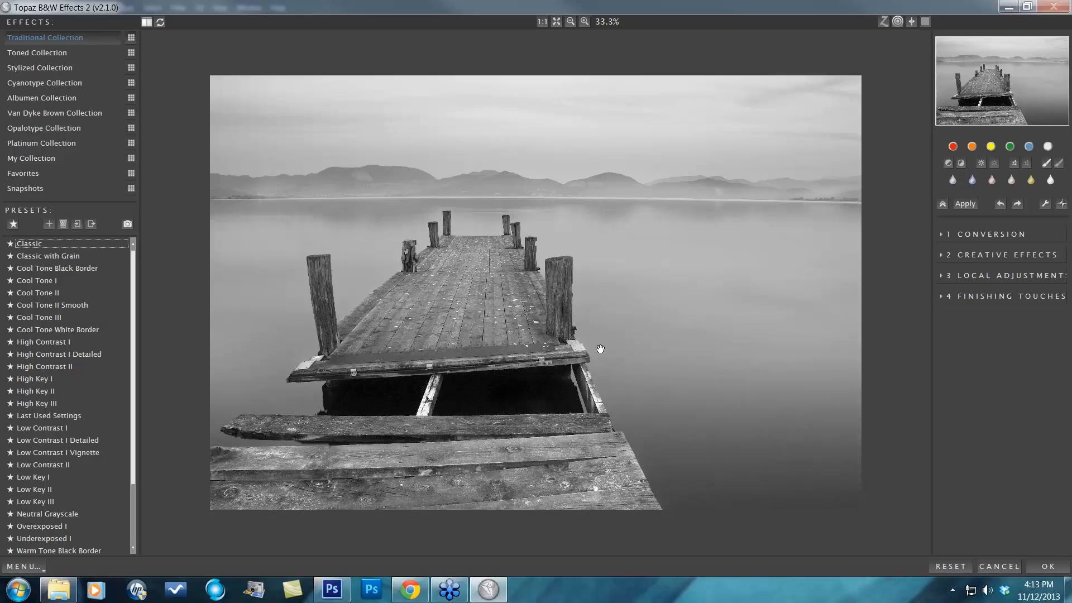
# Step: Try the Cerulean Cambridge preset from the Cyanotype Collection and return to the Traditional Collection presets
pyautogui.click(600, 349)
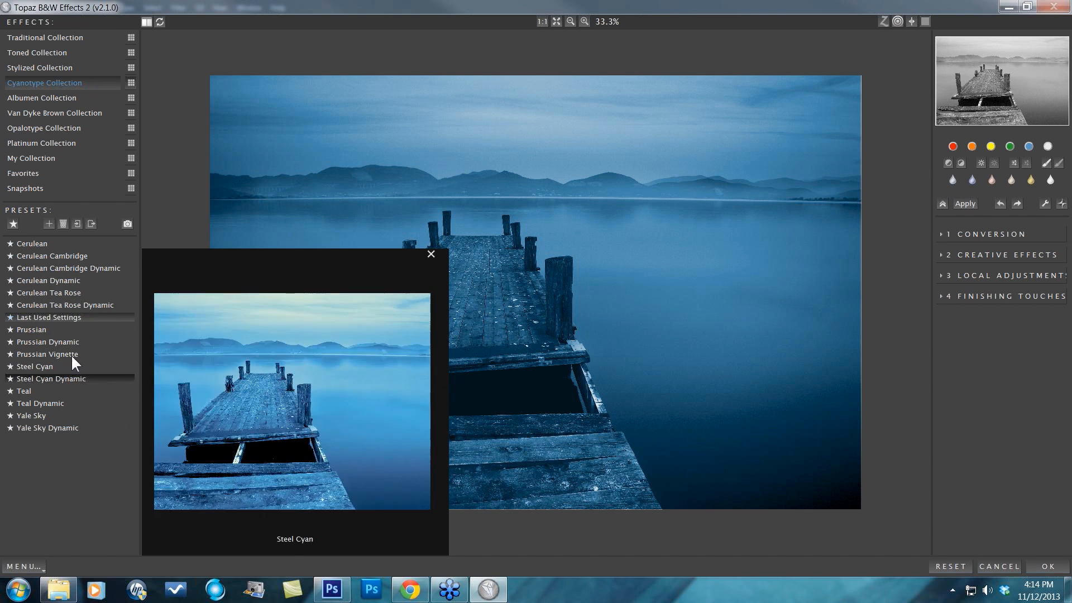
pyautogui.click(69, 256)
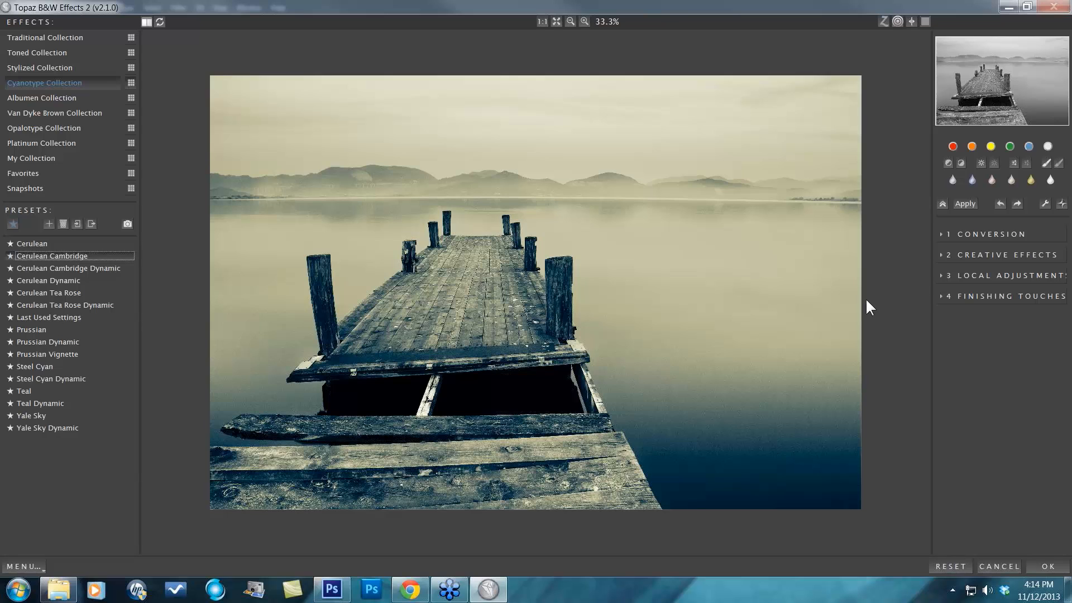
pyautogui.click(66, 37)
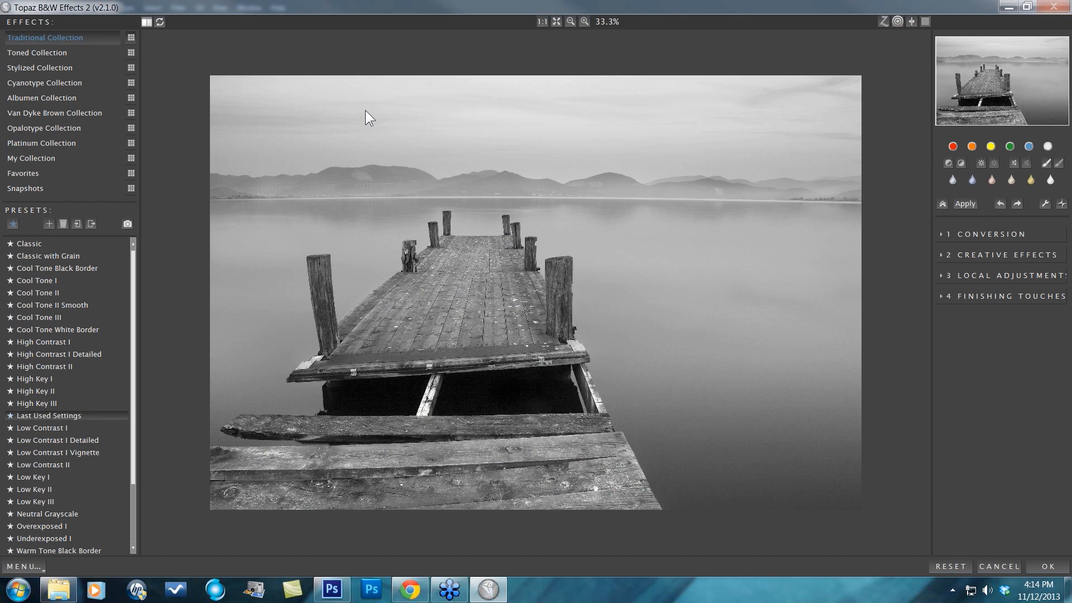
pyautogui.moveTo(114, 342)
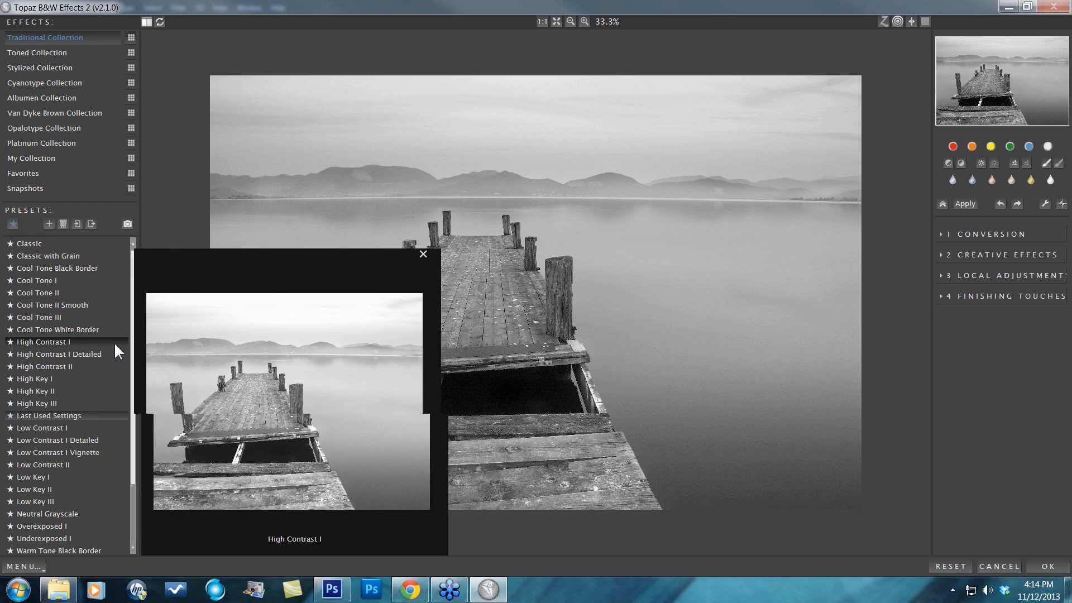
# Step: Try the Traditional Collection's Warm Tone White Border preset and the Toned Collection's Antique Dye, Selenium V and Sepia IV presets
pyautogui.scroll(-1, 128, 380)
pyautogui.scroll(-5, 127, 424)
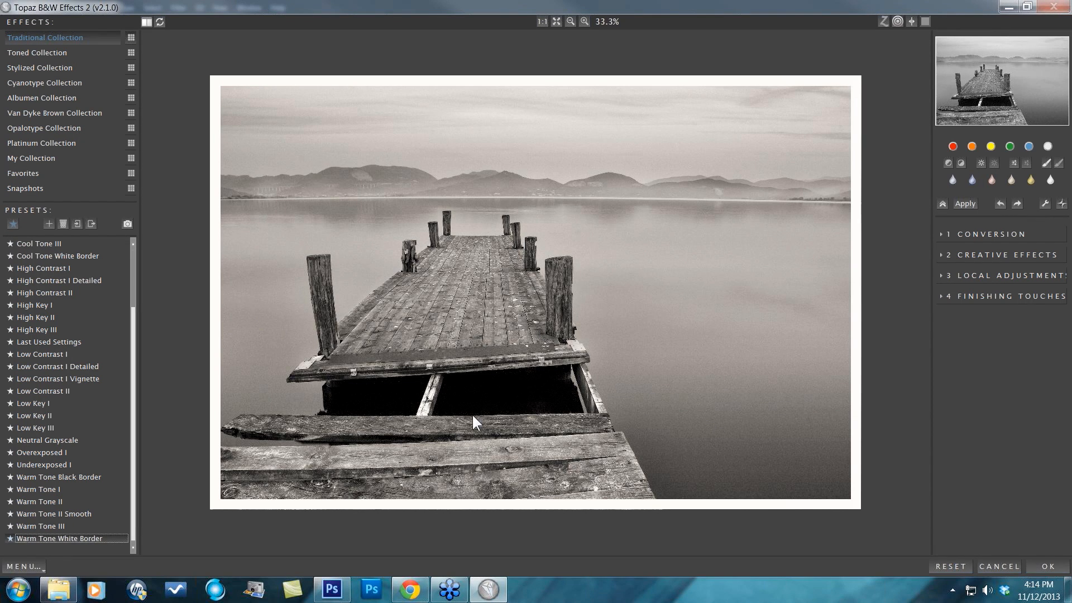
pyautogui.click(65, 53)
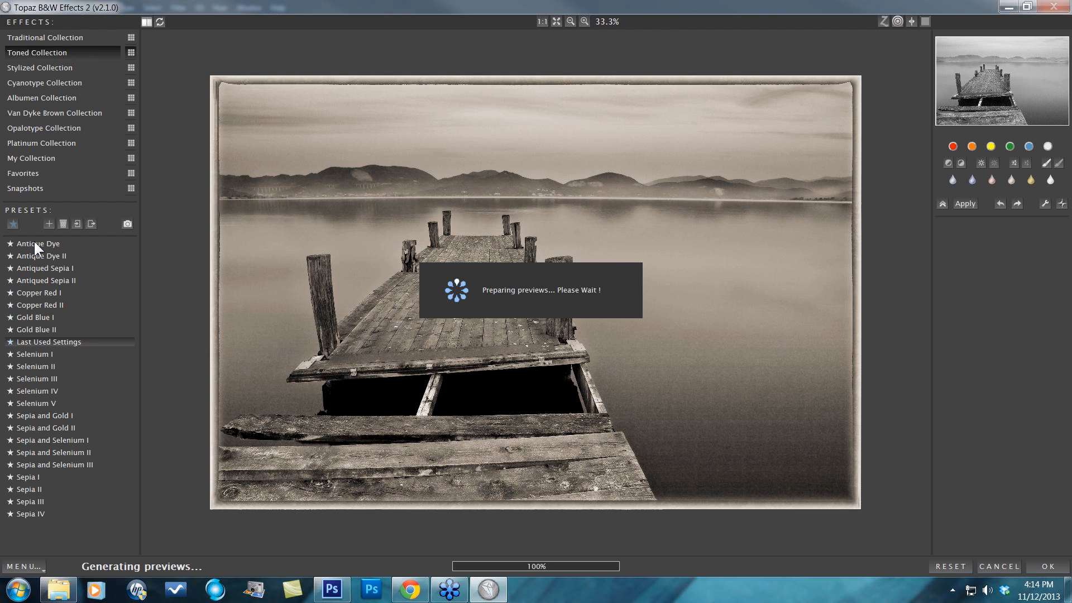
pyautogui.click(35, 243)
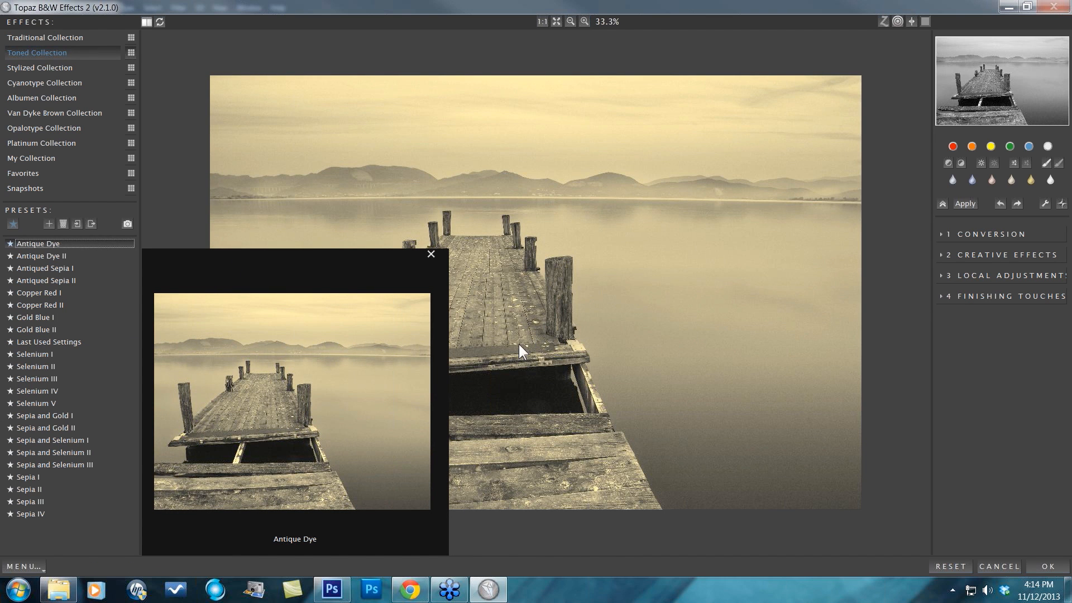
pyautogui.click(49, 402)
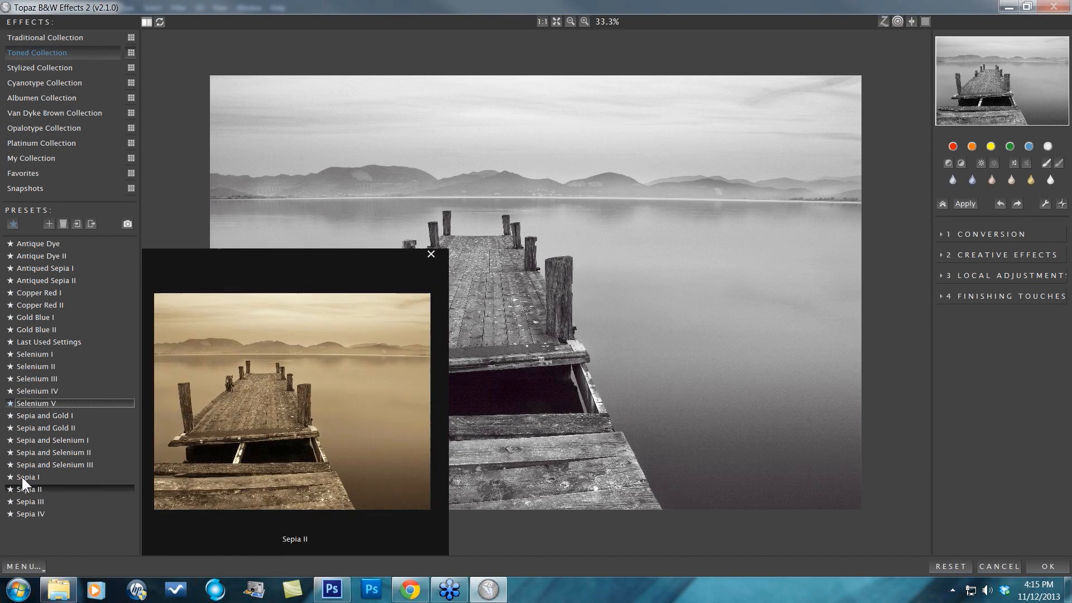
pyautogui.click(29, 511)
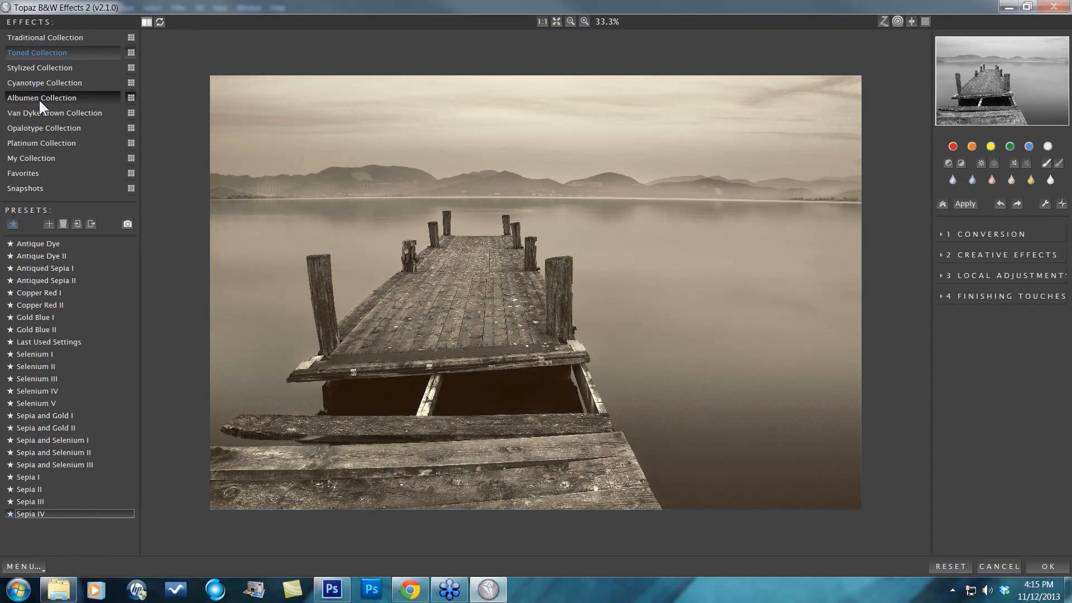
# Step: Browse the Albumen, Van Dyke Brown and Opalotype collections, trying the Umber preset on the pier image
pyautogui.click(41, 96)
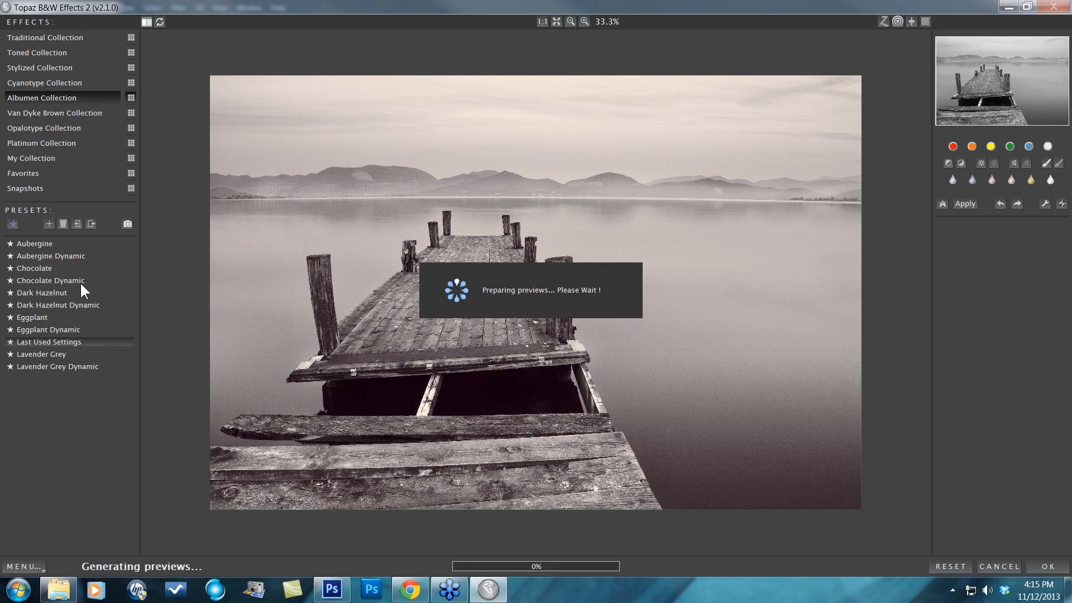
pyautogui.moveTo(85, 279)
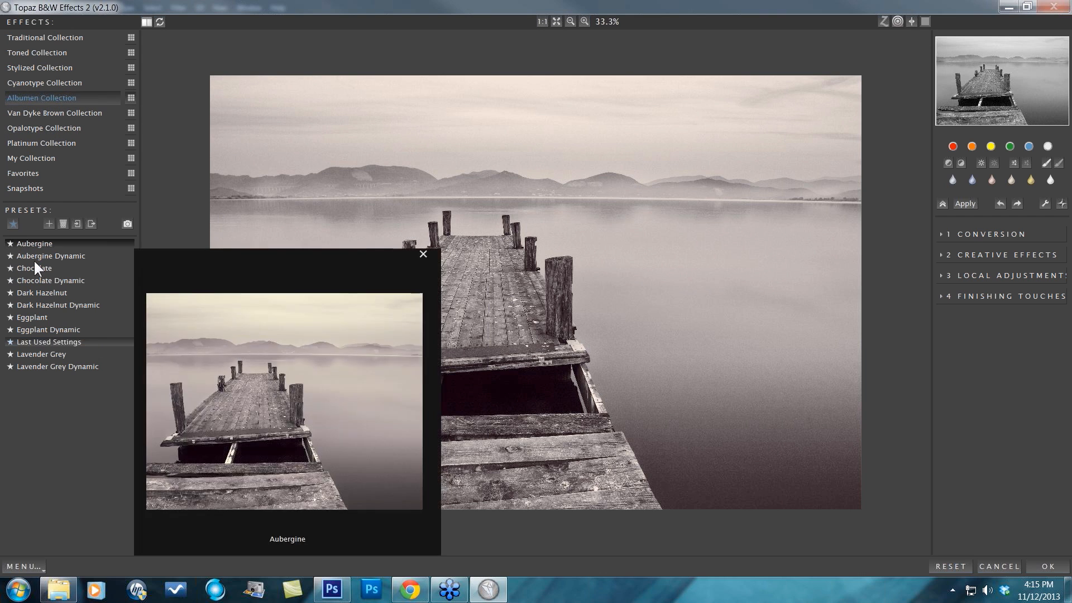
pyautogui.click(45, 115)
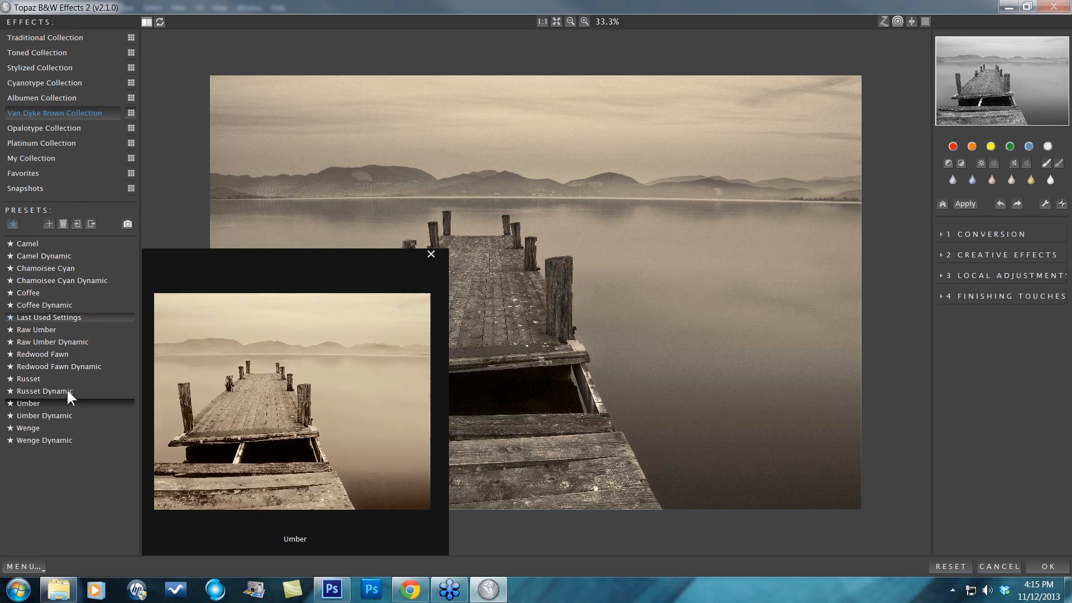
pyautogui.click(64, 401)
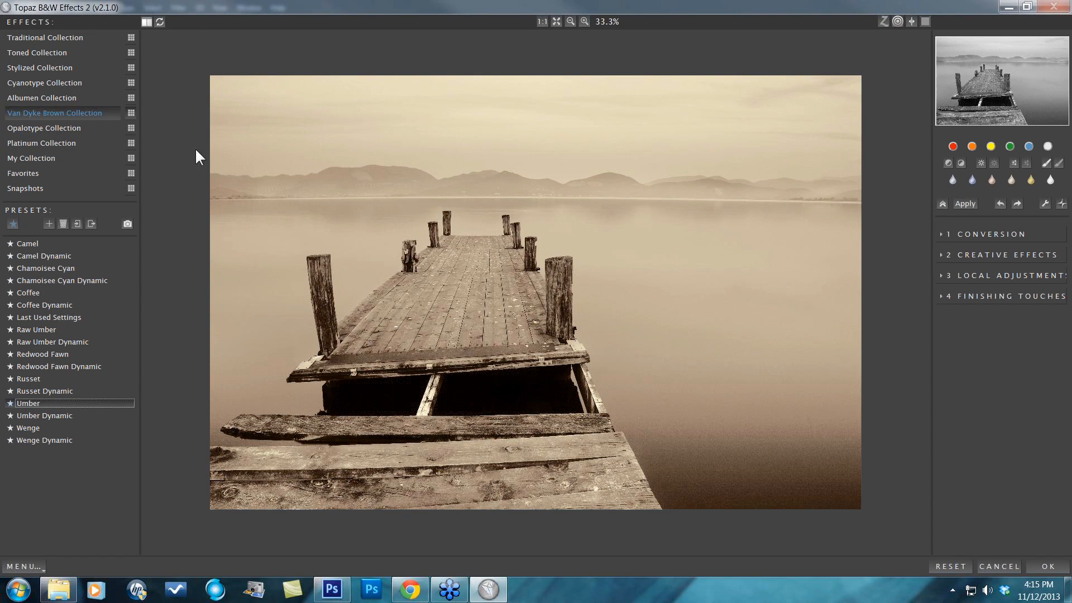
pyautogui.click(76, 129)
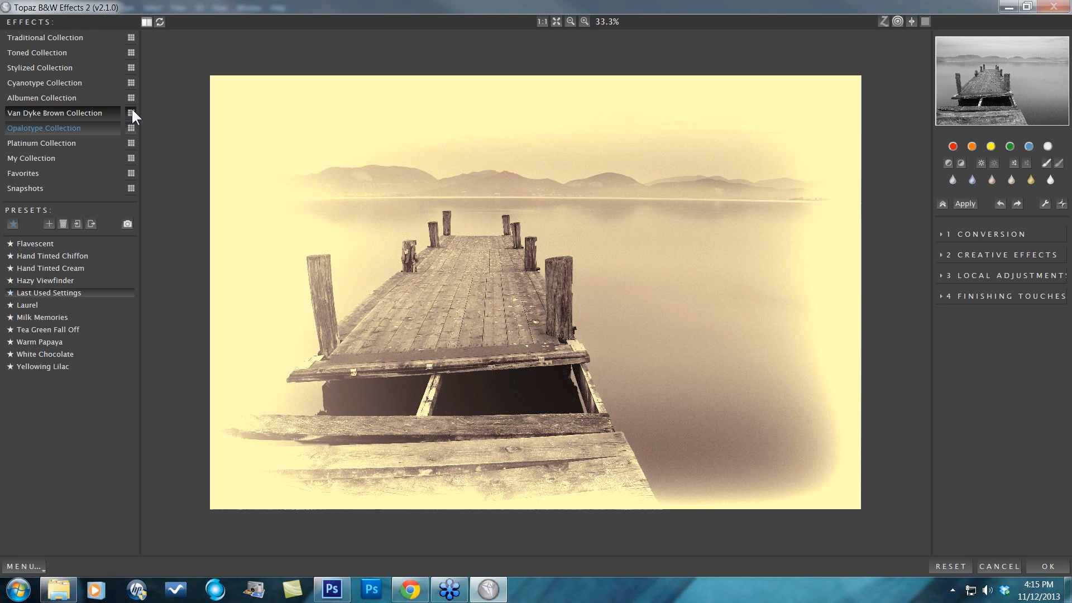
# Step: Apply the Platinum preset from the Platinum Collection, mark it as a favorite and show the Favorites collection
pyautogui.click(55, 142)
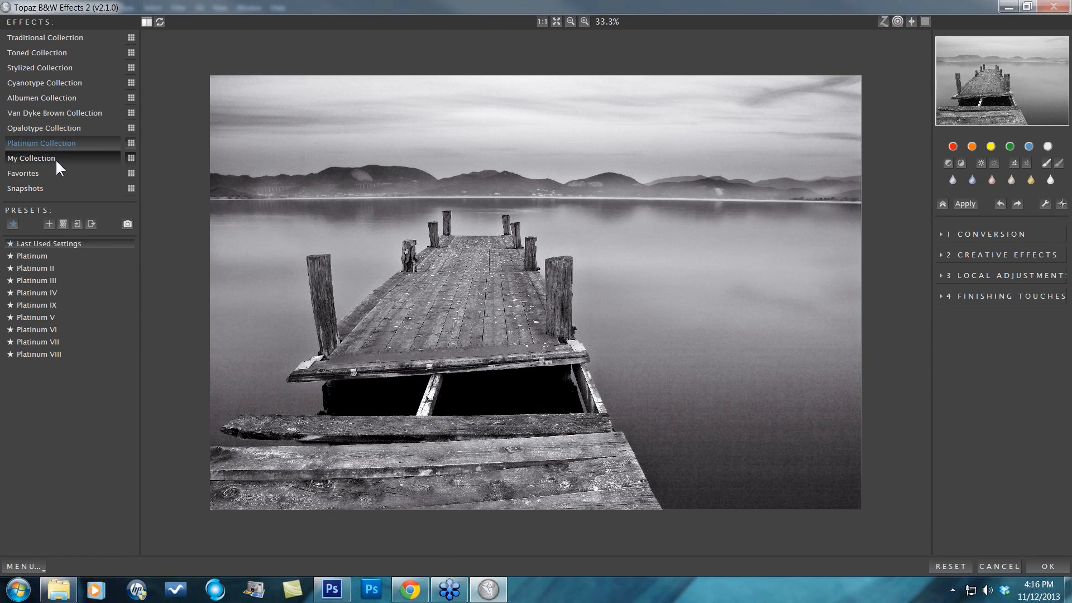
pyautogui.moveTo(60, 266)
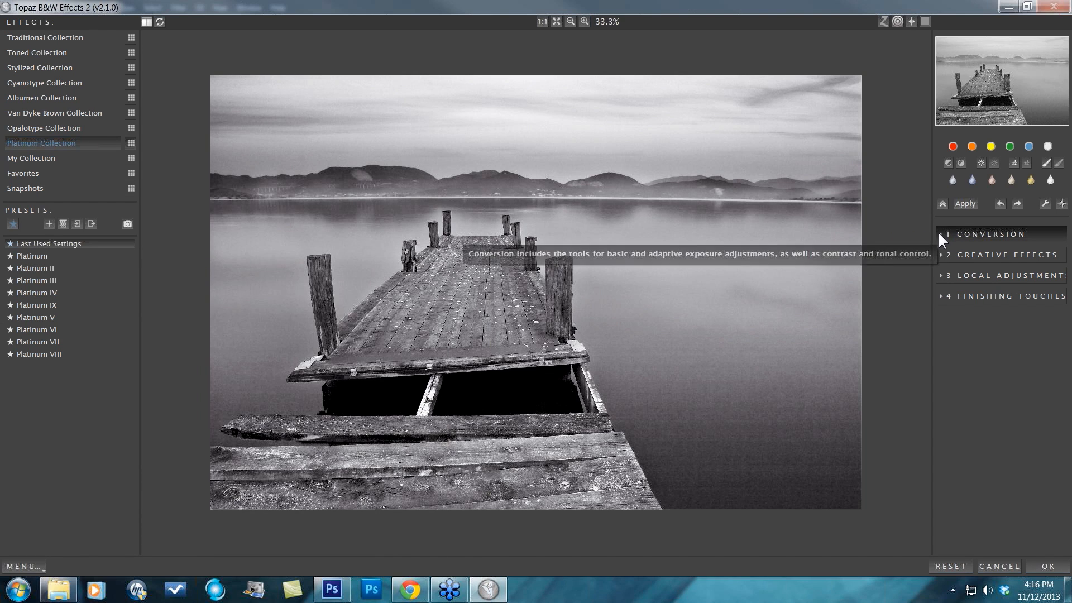
pyautogui.click(37, 255)
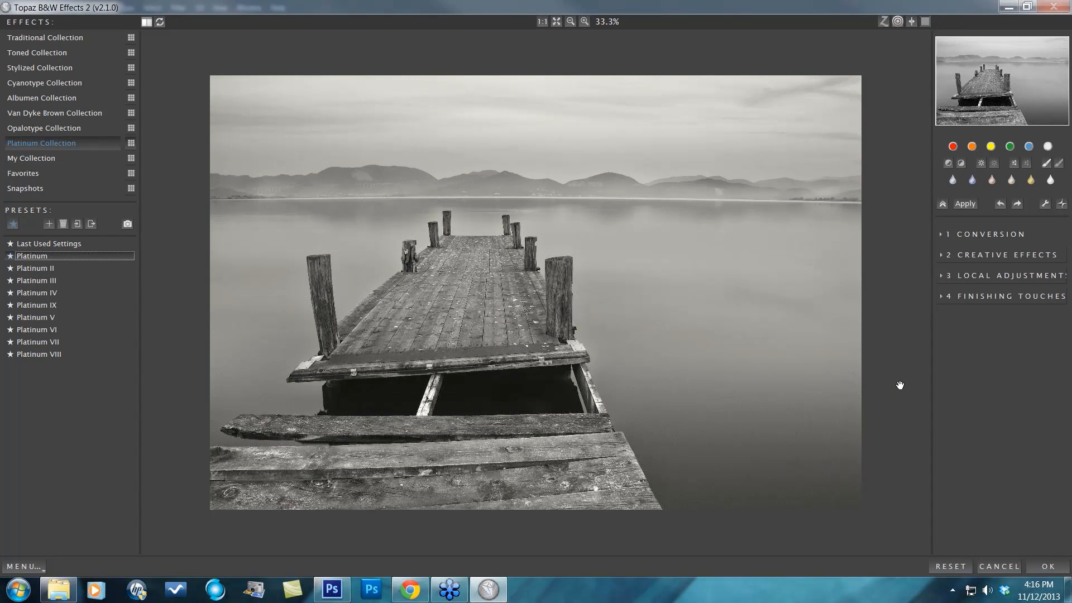
pyautogui.click(899, 385)
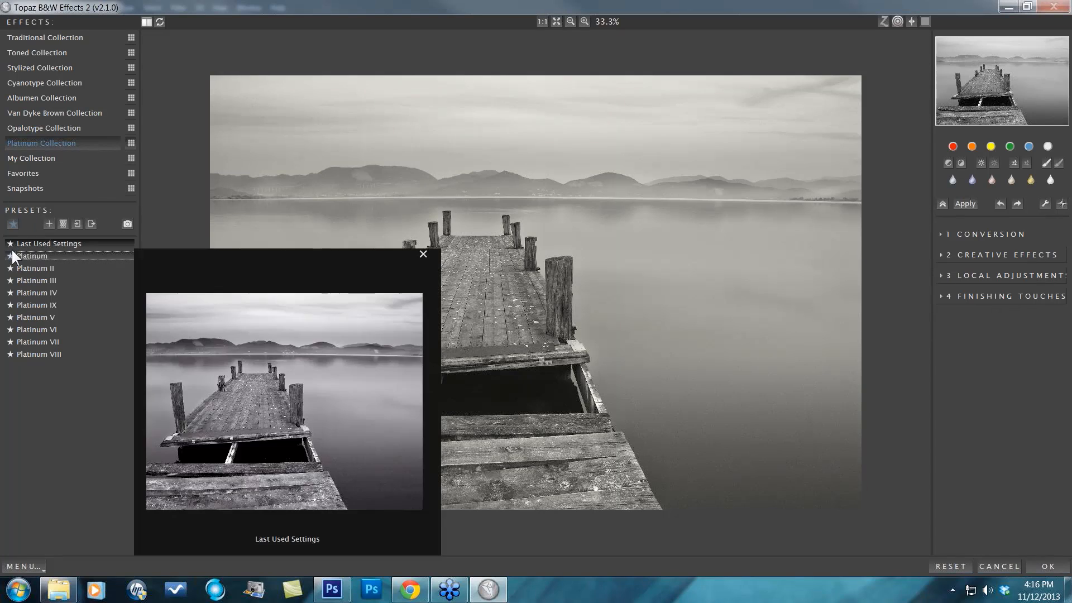
pyautogui.click(13, 223)
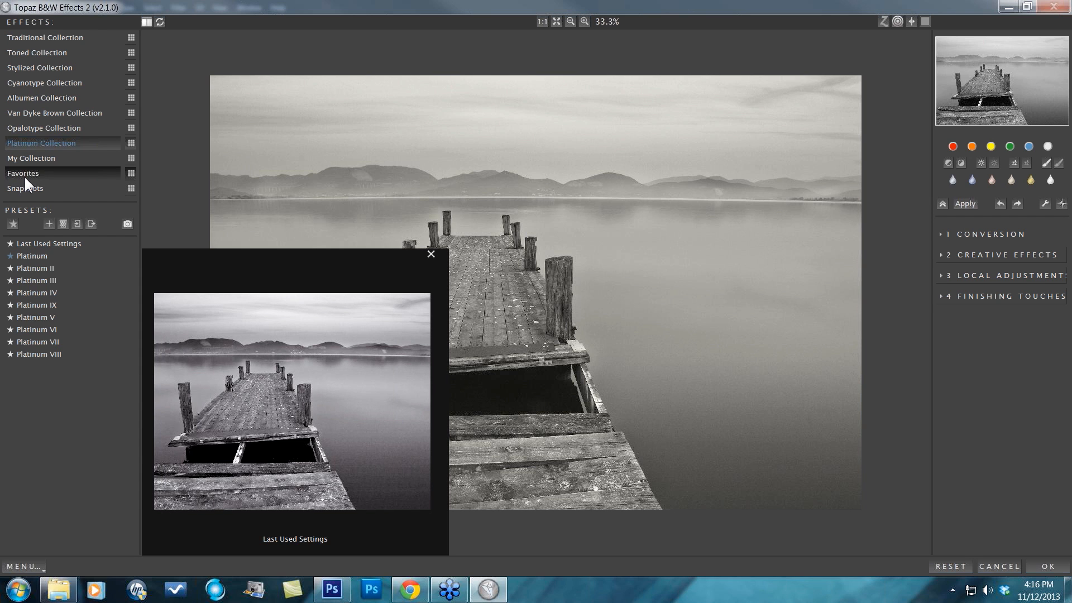
pyautogui.click(25, 174)
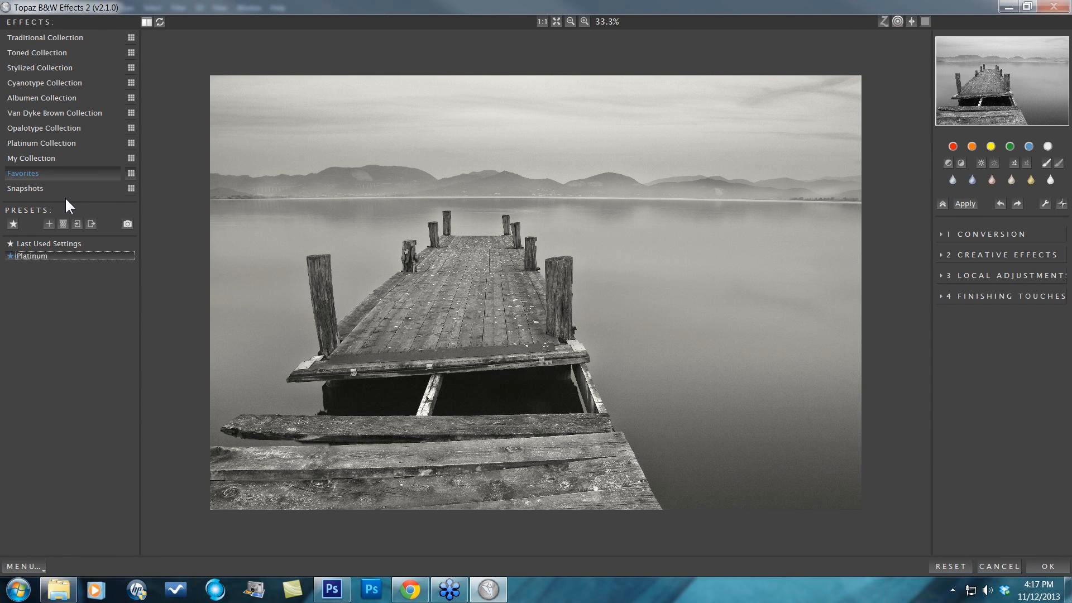
# Step: Browse the Traditional Collection in grid view and apply the Warm Tone I preset
pyautogui.click(52, 35)
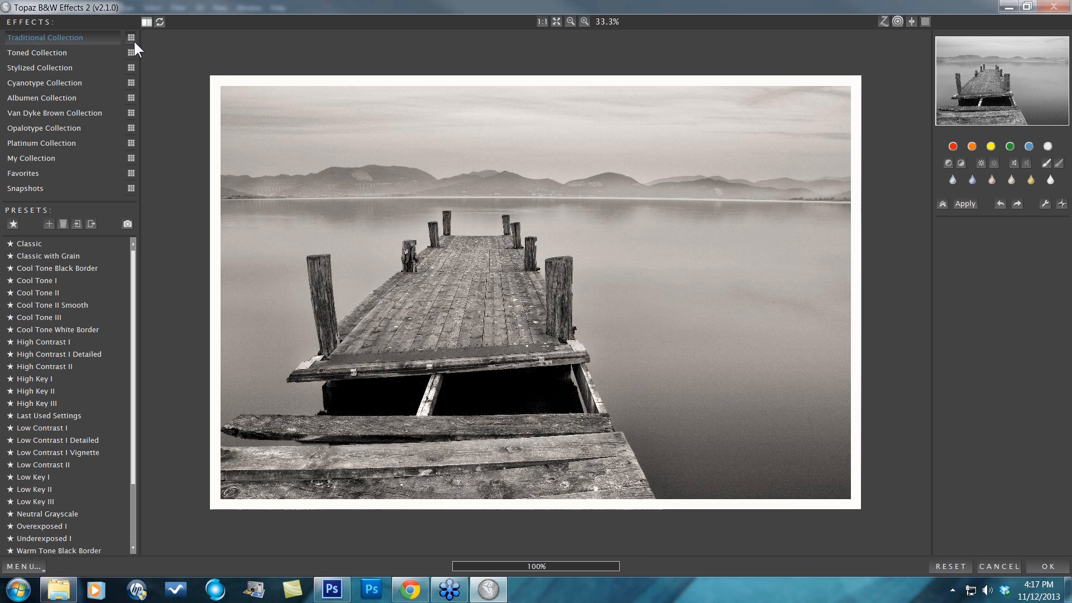
pyautogui.click(132, 38)
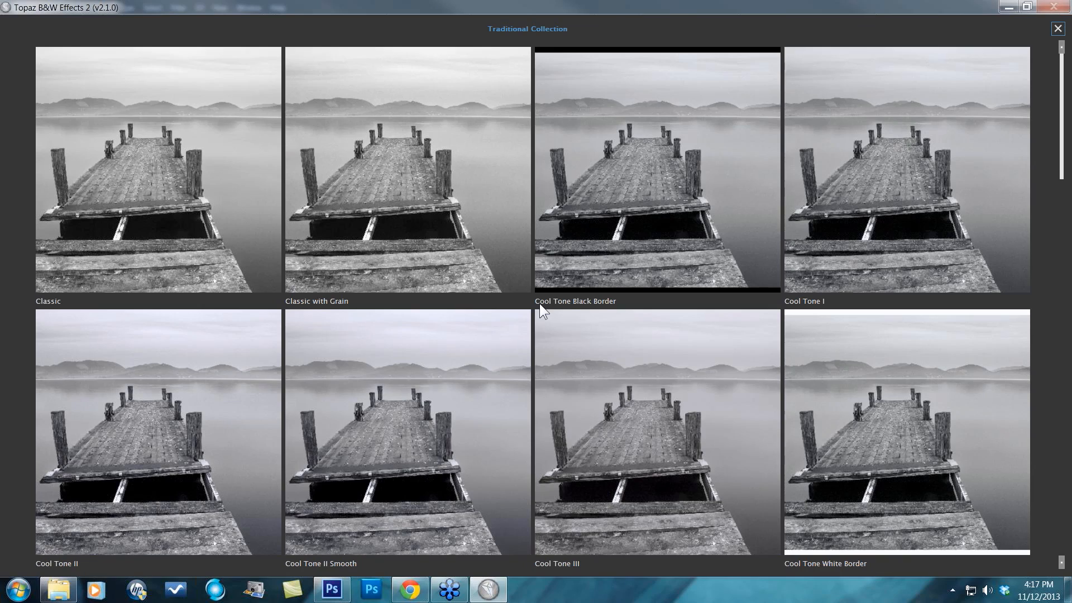
pyautogui.scroll(-3, 540, 303)
pyautogui.scroll(-2, 538, 303)
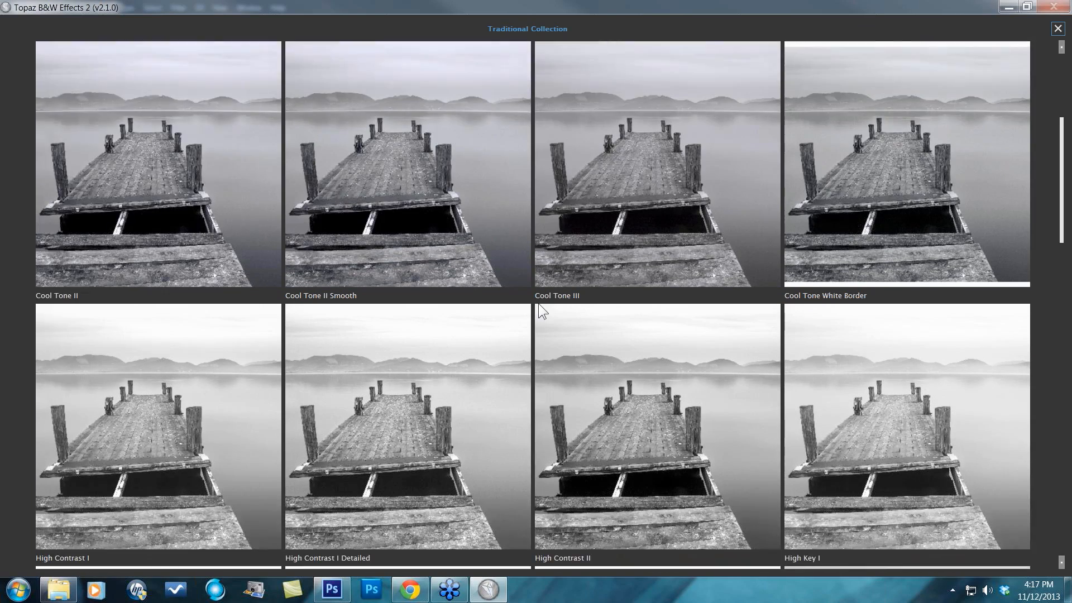
pyautogui.scroll(-4, 538, 303)
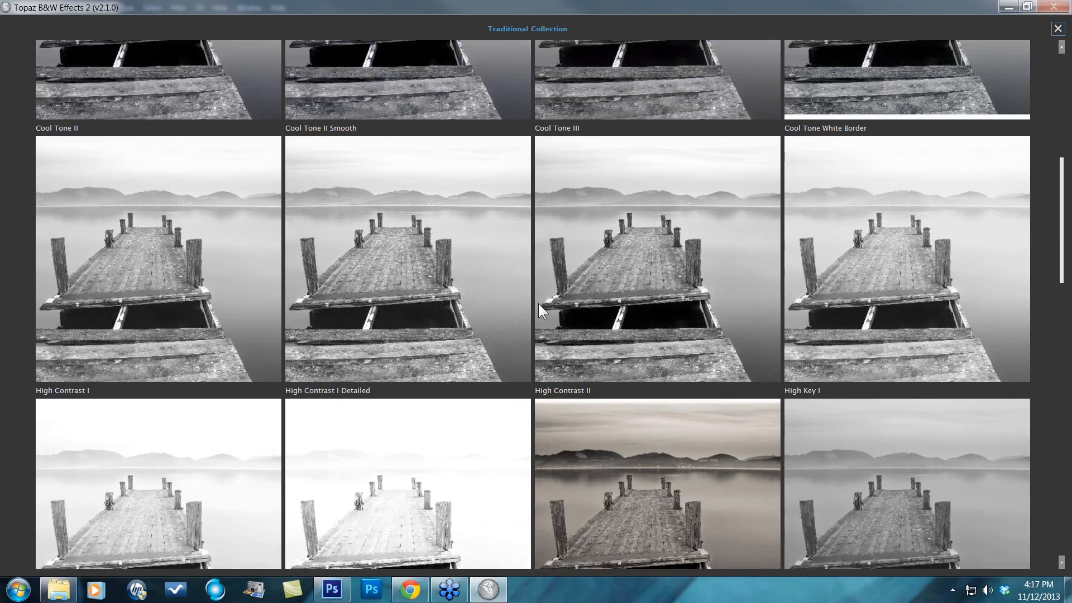
pyautogui.scroll(-7, 538, 302)
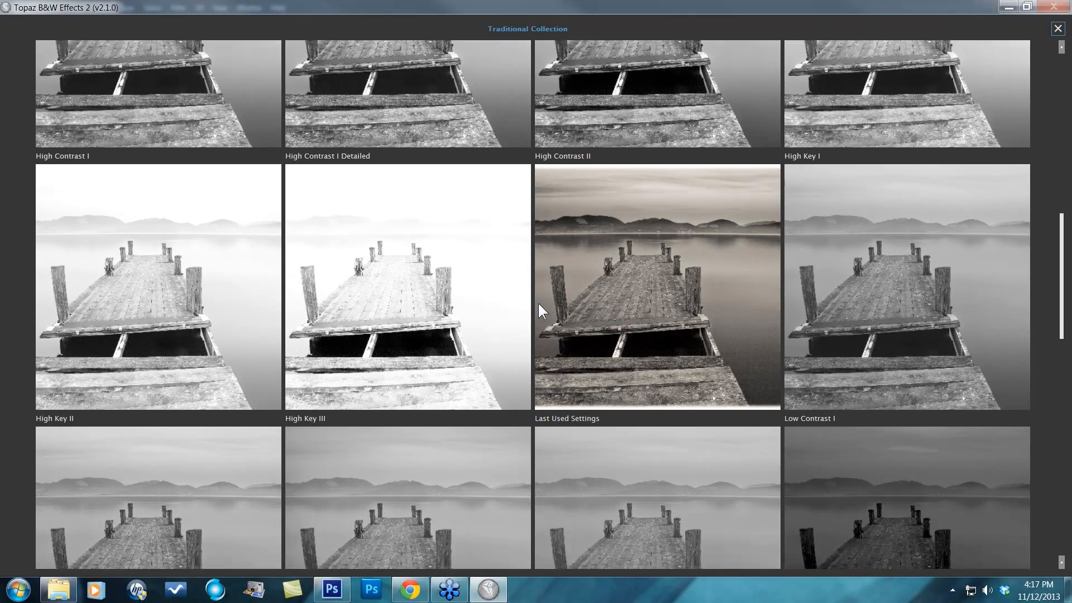
pyautogui.scroll(-5, 537, 301)
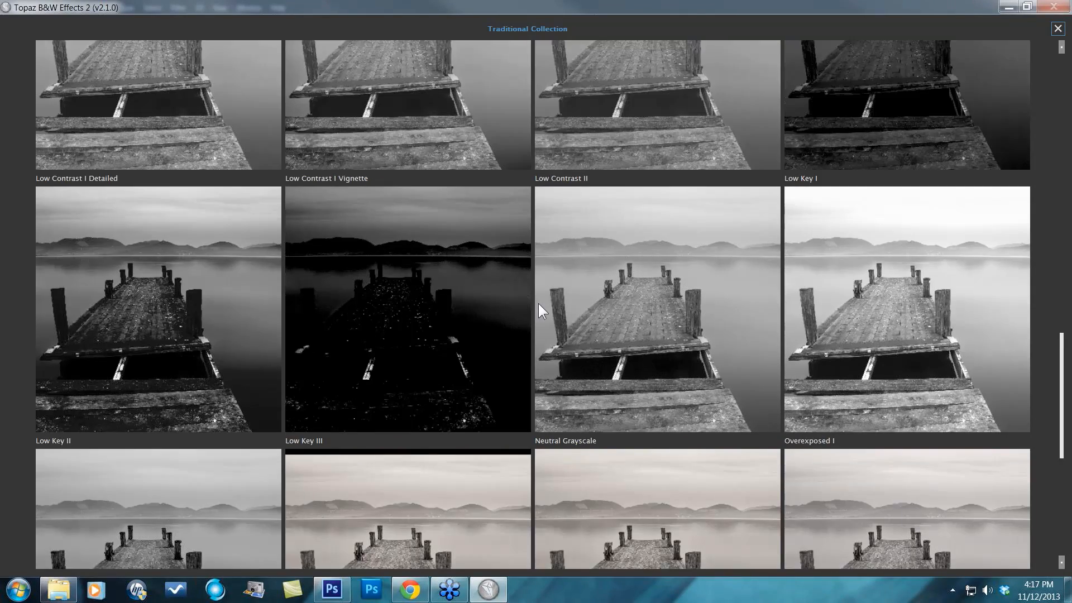
pyautogui.scroll(-1, 538, 309)
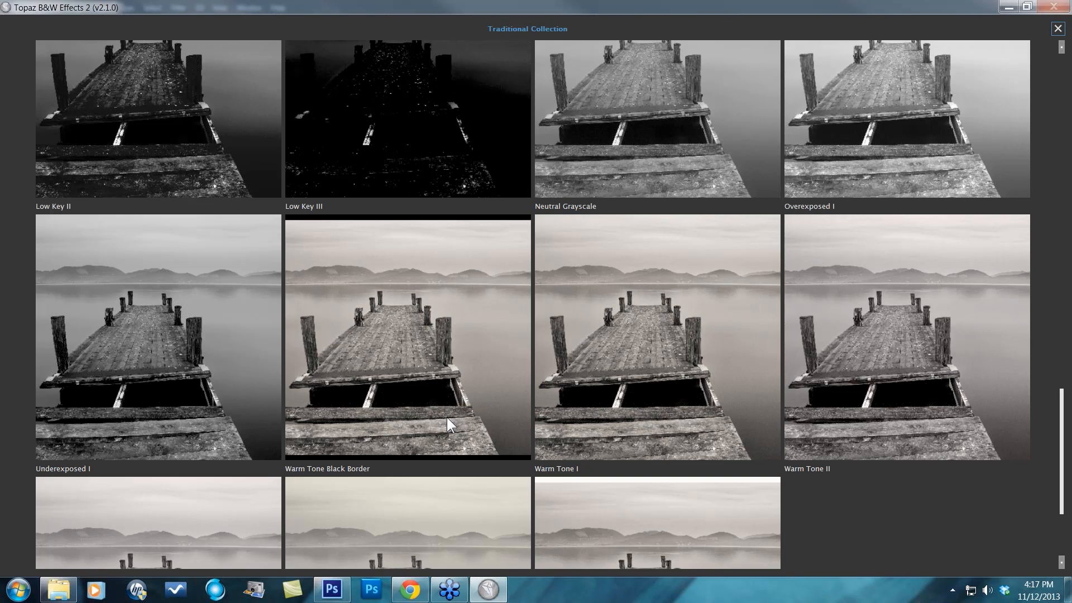
pyautogui.click(592, 428)
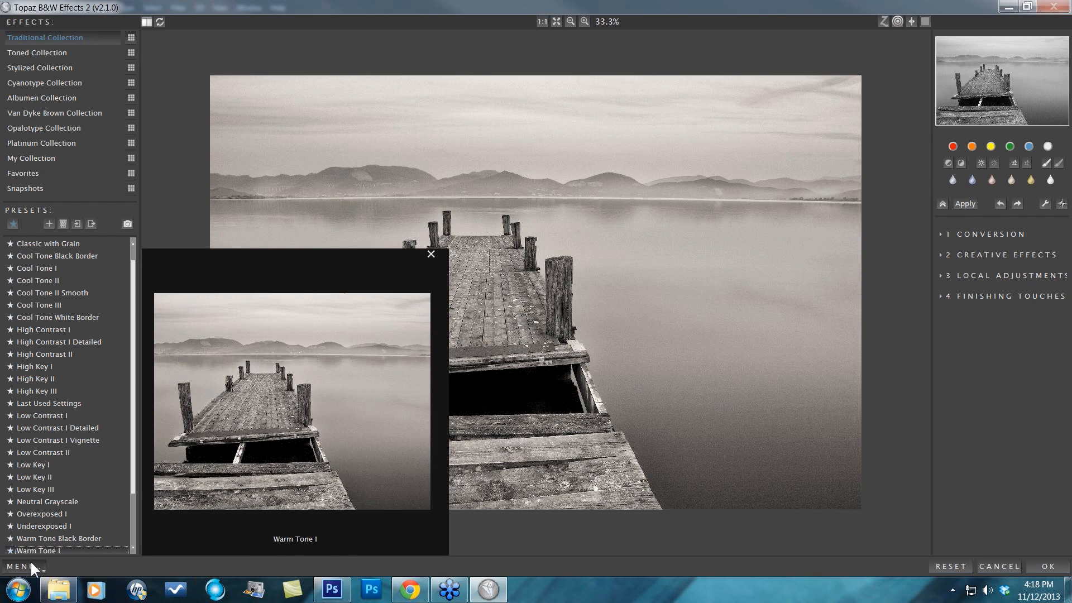
# Step: Review the filter's Preferences options and close them without making changes
pyautogui.click(27, 565)
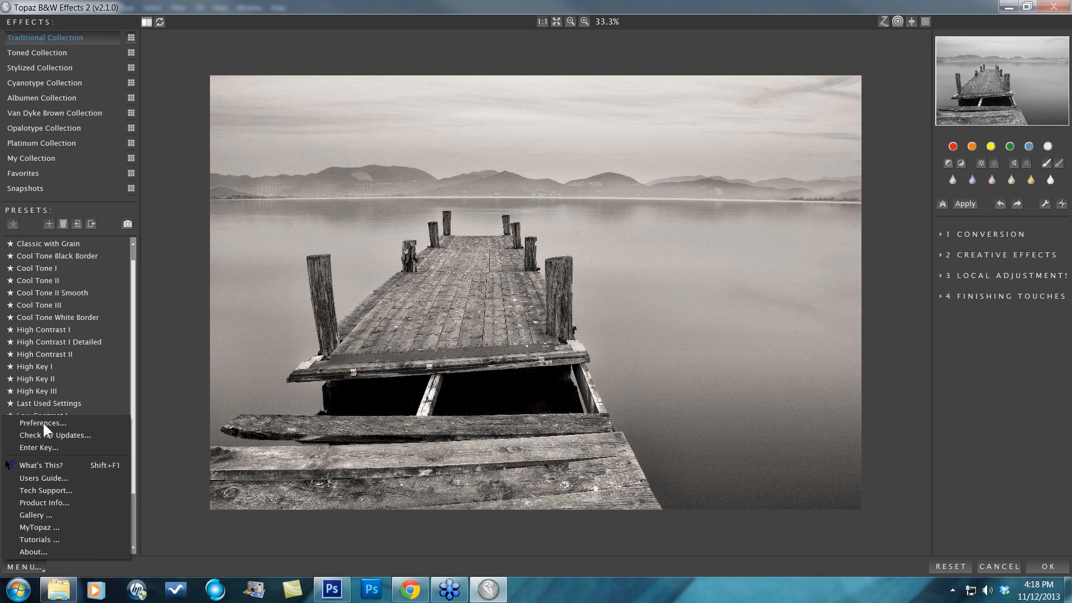
pyautogui.click(42, 422)
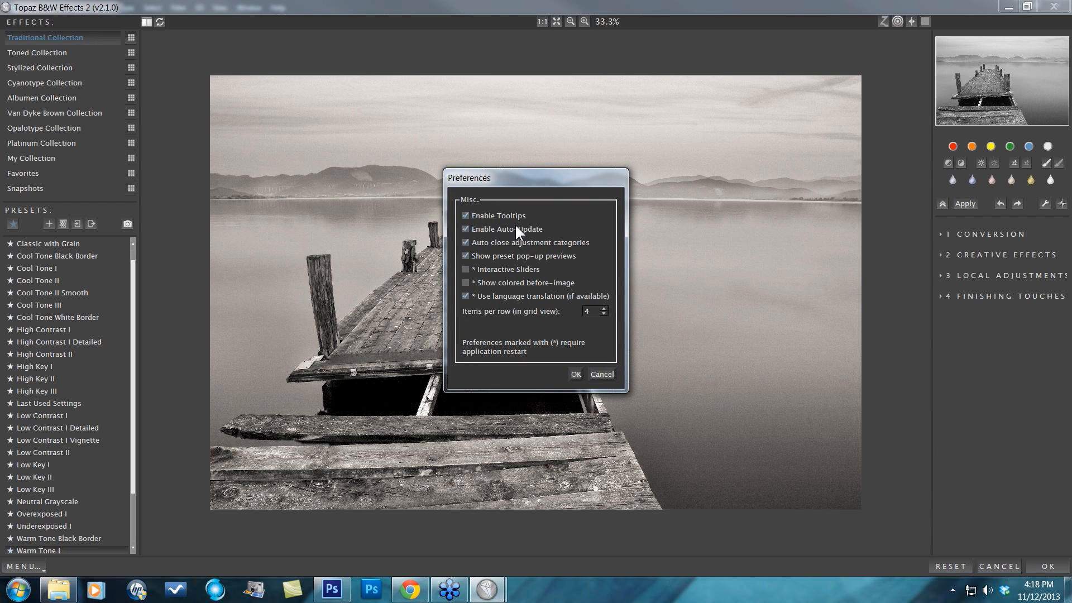
pyautogui.click(598, 375)
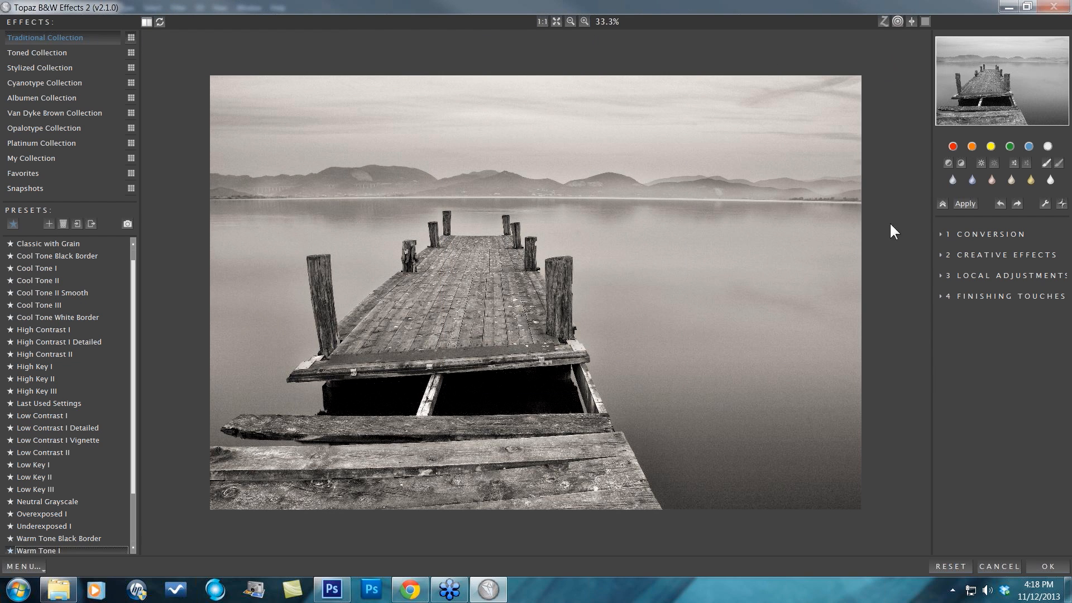
# Step: Compare the Warm Tone I result with the original in split view and by switching between before and after
pyautogui.click(146, 23)
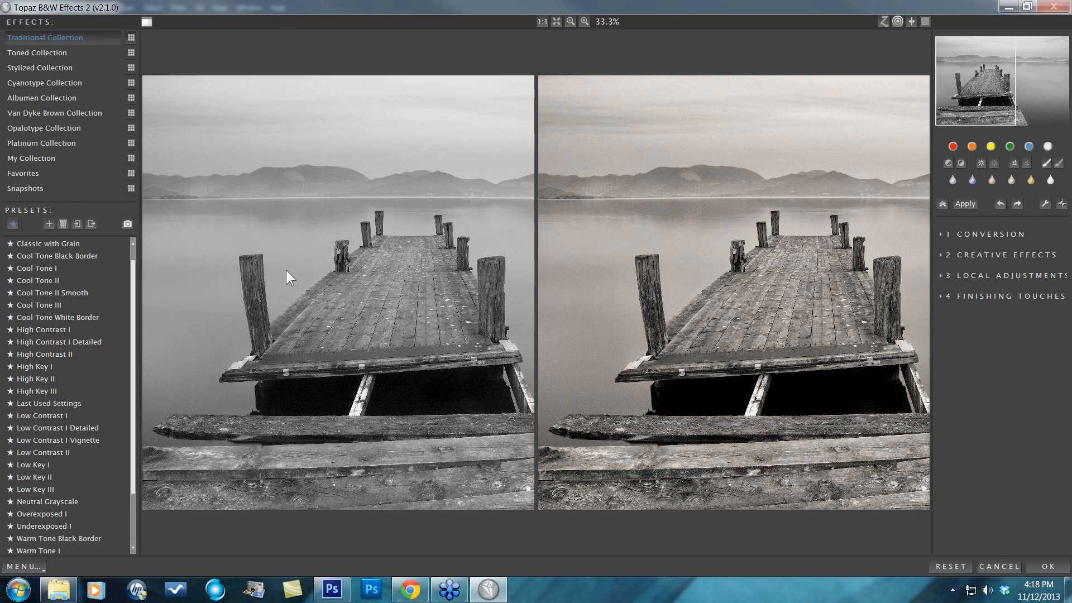
pyautogui.click(145, 22)
pyautogui.click(160, 22)
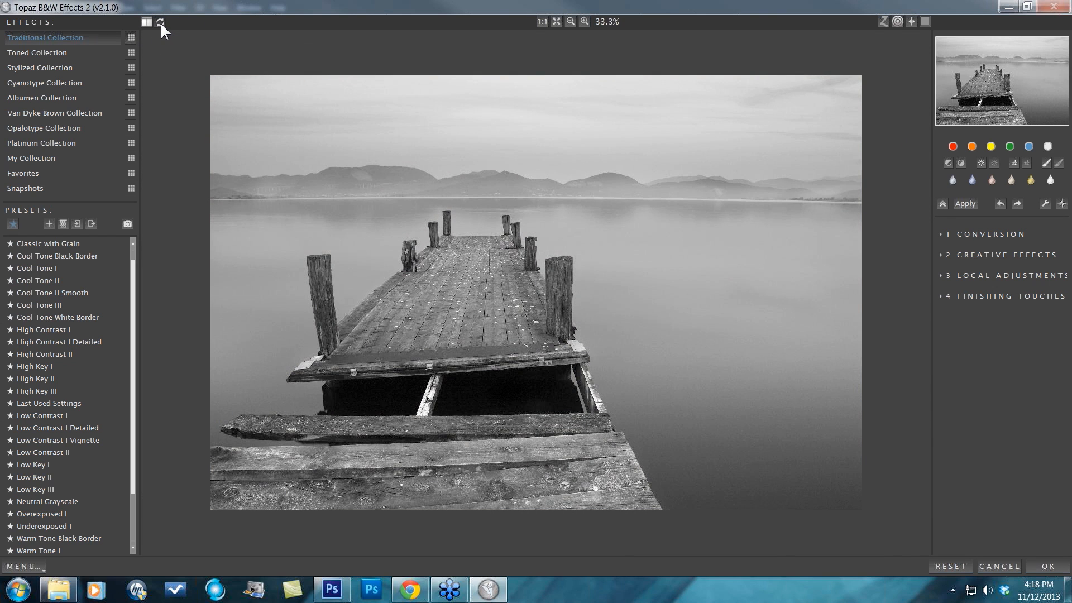
pyautogui.click(161, 23)
pyautogui.click(161, 23)
pyautogui.click(161, 23)
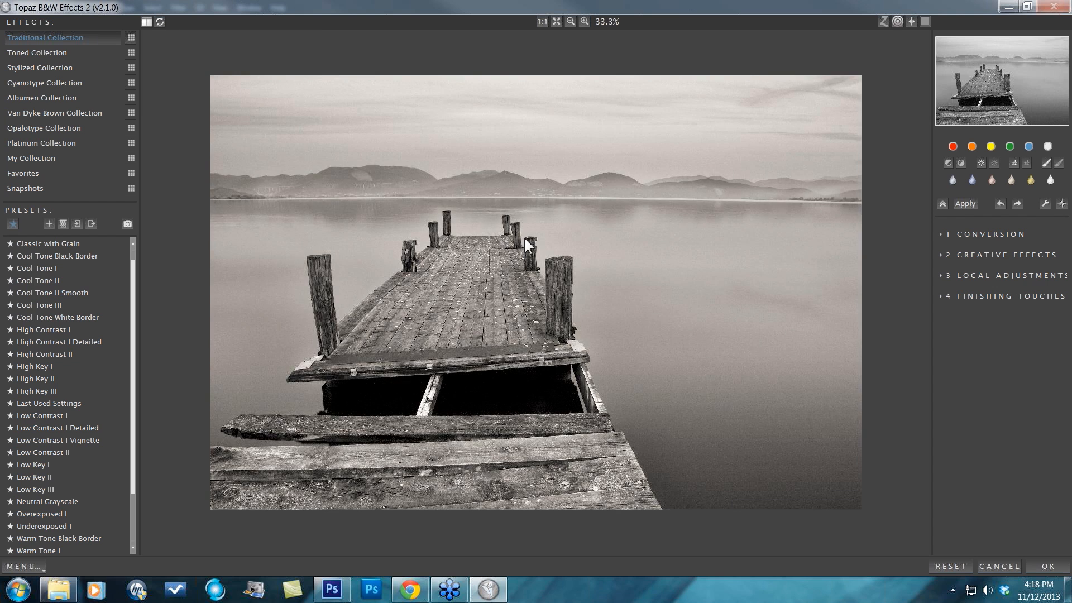
pyautogui.click(695, 291)
# Step: Examine the image's tonal zones in Zone Mode, highlighting zone 1 and the lightest zones and clearing the highlights
pyautogui.click(882, 21)
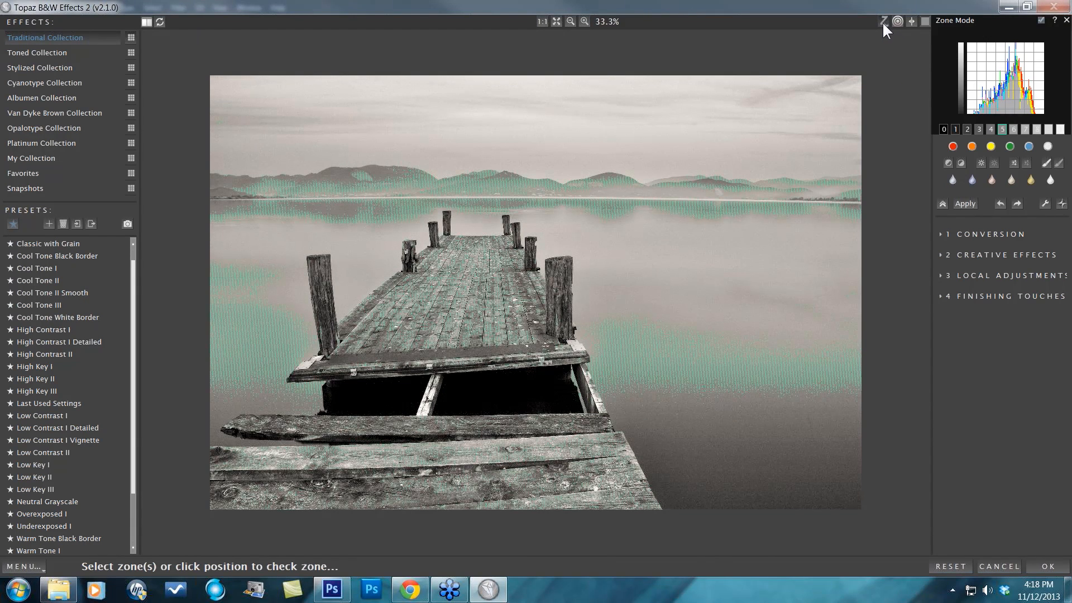
pyautogui.click(956, 128)
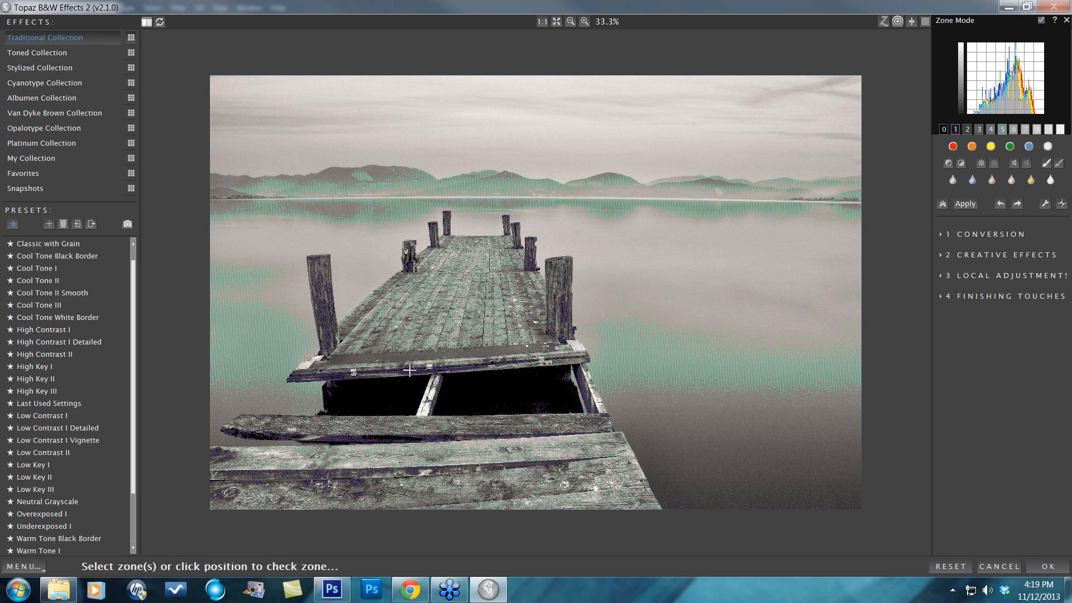
pyautogui.click(1001, 129)
pyautogui.click(1060, 132)
pyautogui.click(1047, 130)
pyautogui.click(1048, 129)
pyautogui.click(953, 129)
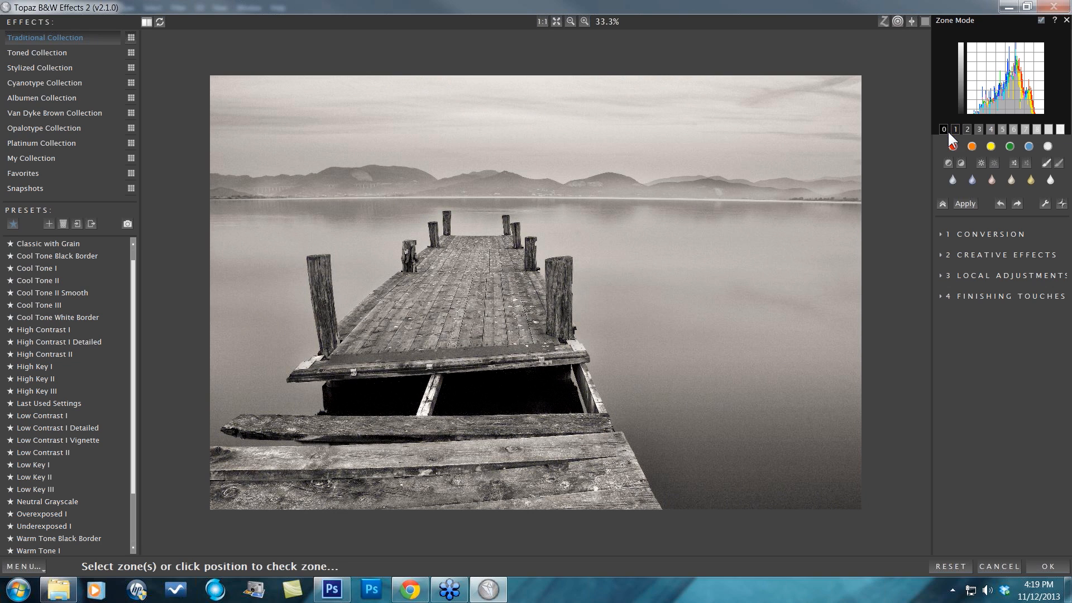
# Step: Switch to Inspect Mode and magnify the large wooden post on the pier's right side
pyautogui.click(898, 21)
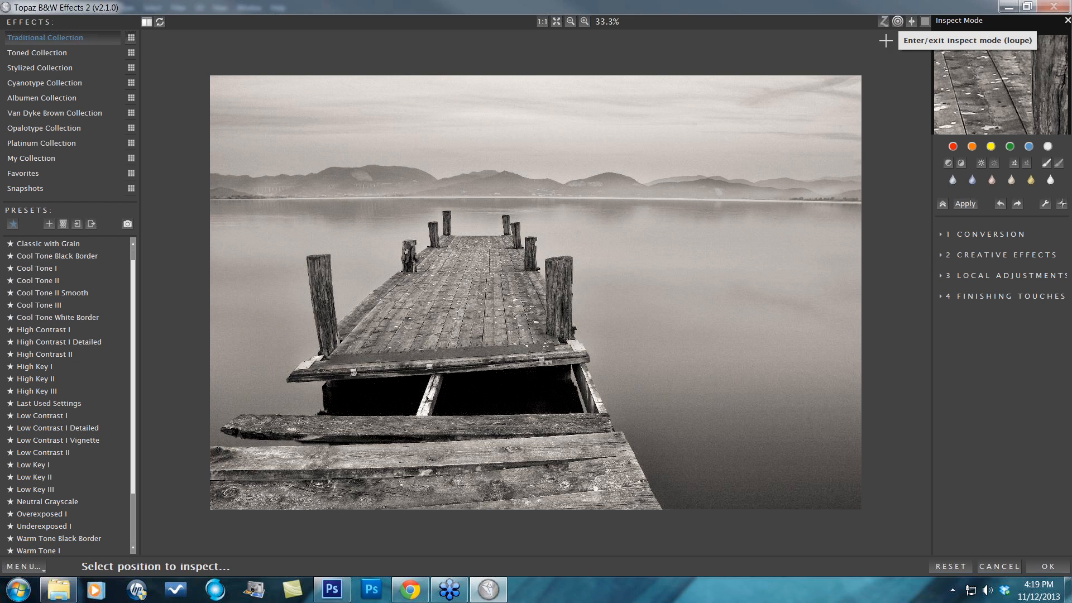
pyautogui.click(558, 278)
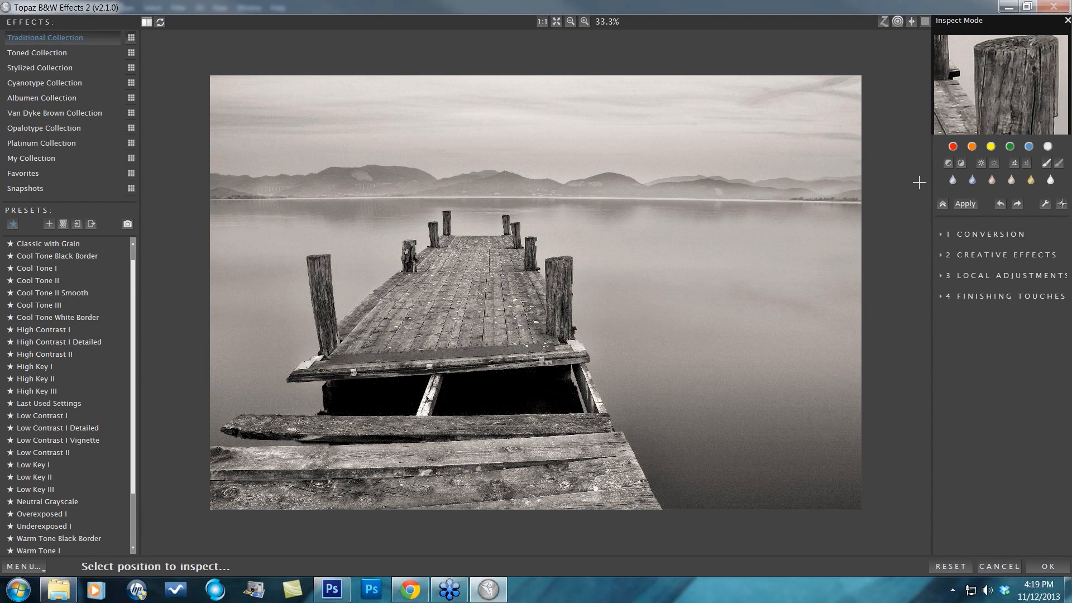
# Step: Inspect the pier's deck planks and the smaller wooden post on its far side up close, and close Inspect Mode
pyautogui.click(454, 384)
pyautogui.click(396, 334)
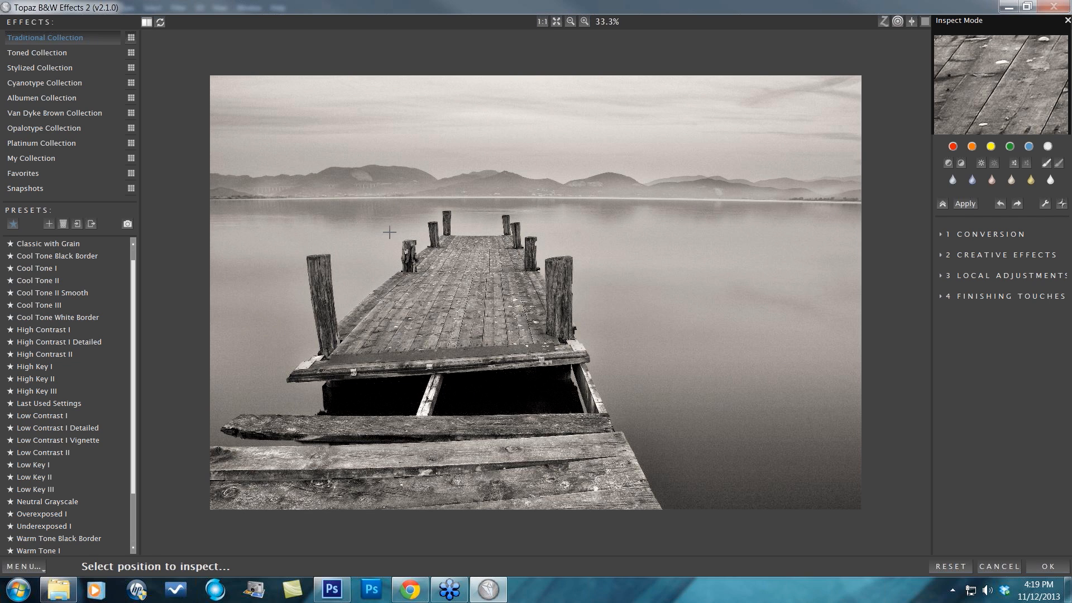
pyautogui.click(407, 258)
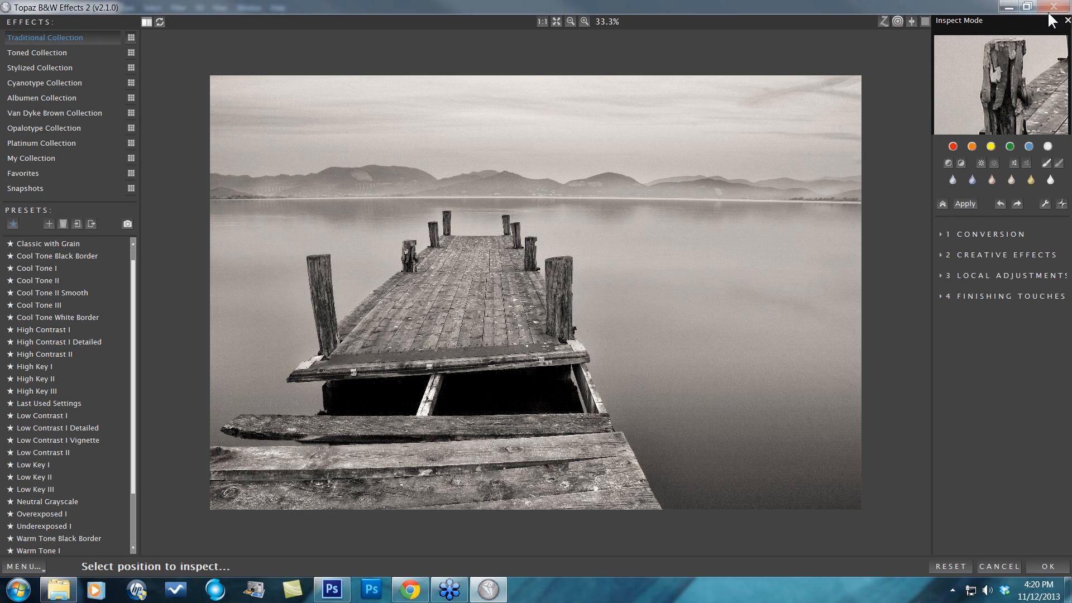
pyautogui.click(1067, 20)
# Step: Toggle the side panels off and on, leaving them hidden for a larger view of the photo
pyautogui.click(911, 21)
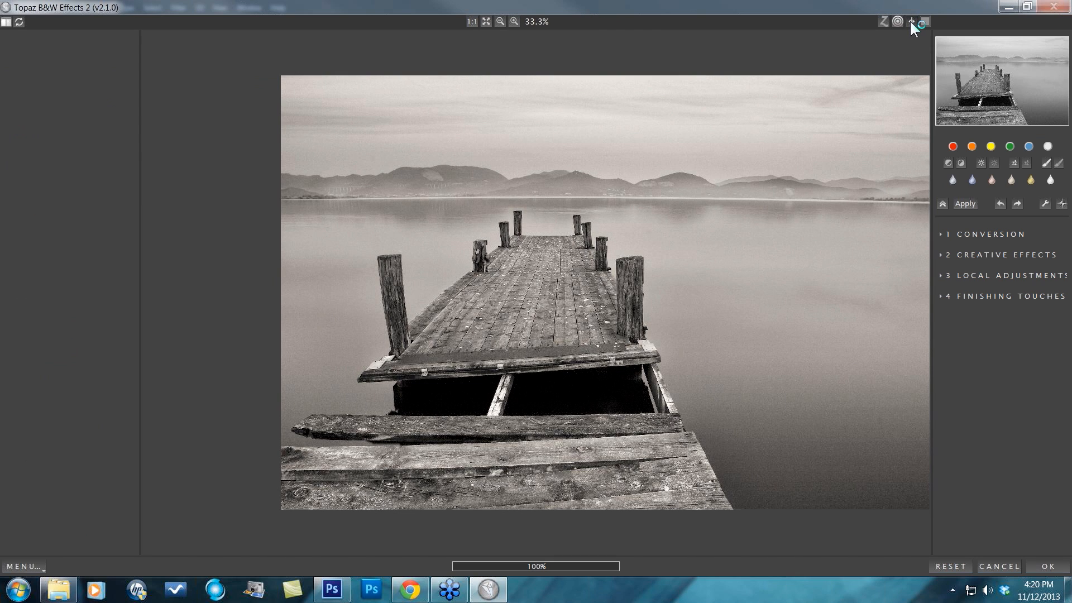
pyautogui.click(911, 21)
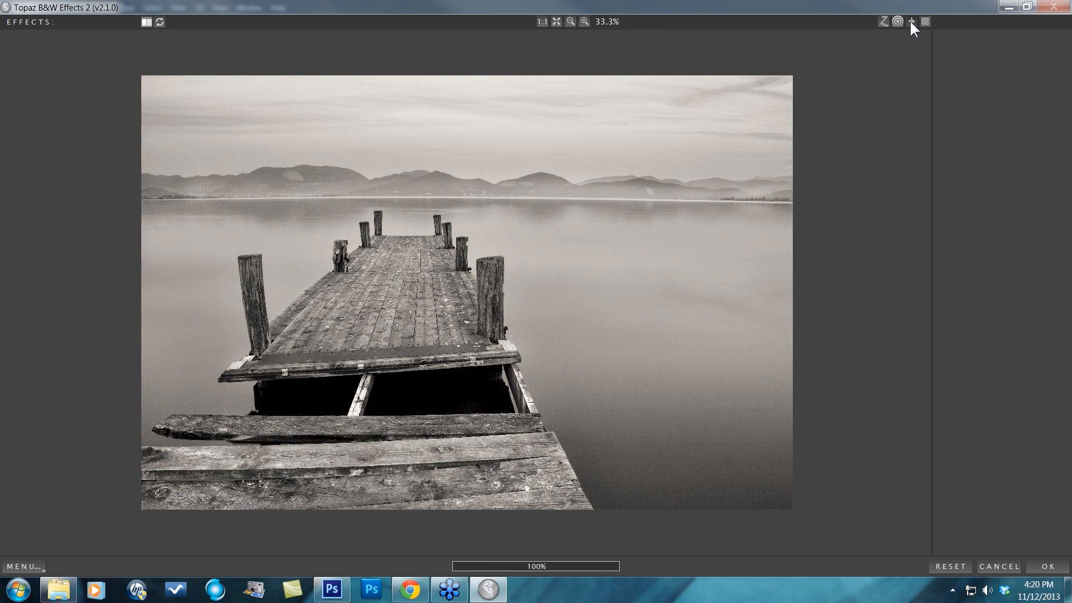
pyautogui.click(910, 21)
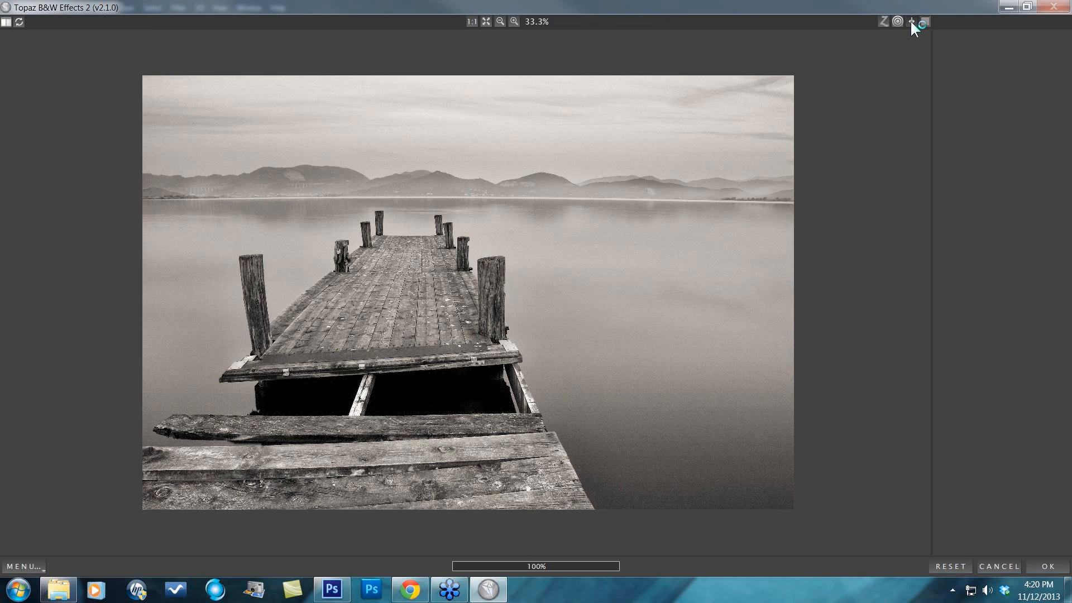
# Step: Compare the photo against black, white and gray preview backgrounds, return to gray, and restore the side panels
pyautogui.click(925, 23)
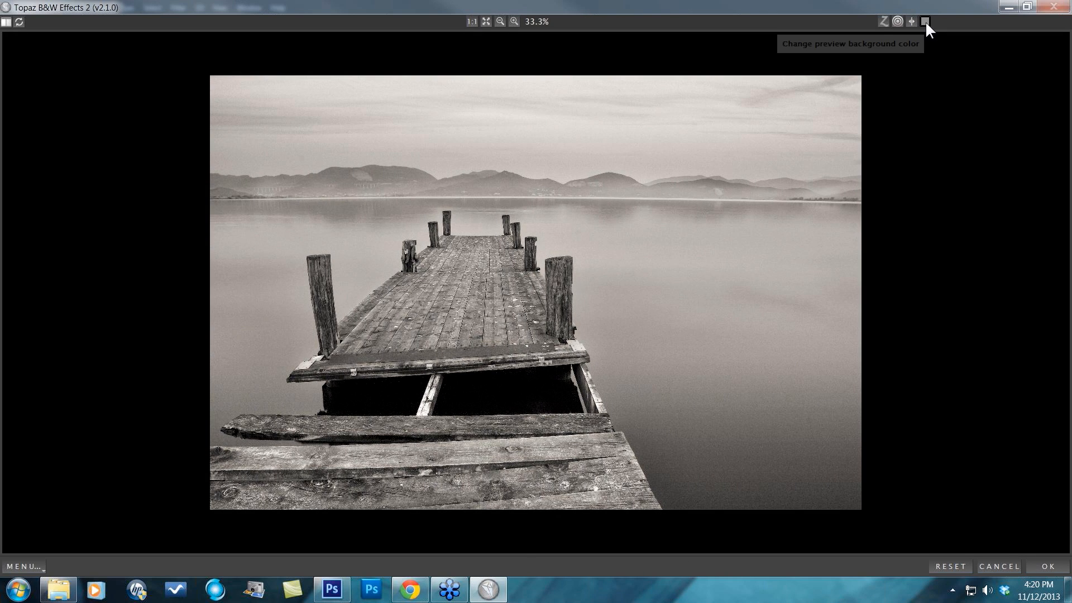
pyautogui.click(926, 22)
pyautogui.click(926, 23)
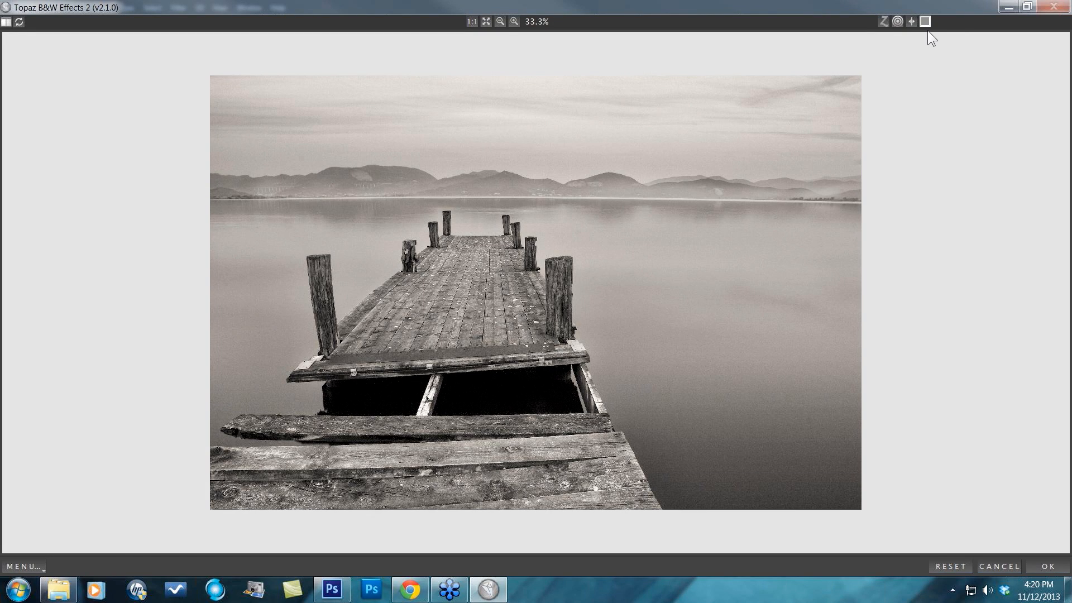
pyautogui.click(925, 22)
pyautogui.click(924, 21)
pyautogui.click(926, 21)
pyautogui.click(925, 21)
pyautogui.click(926, 21)
pyautogui.click(926, 21)
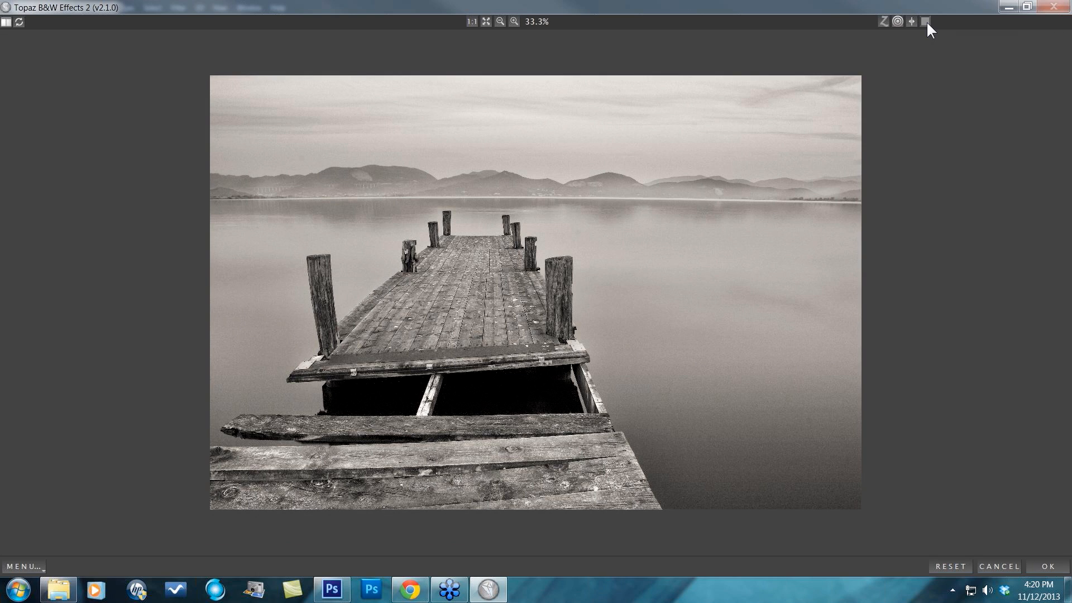
pyautogui.click(926, 21)
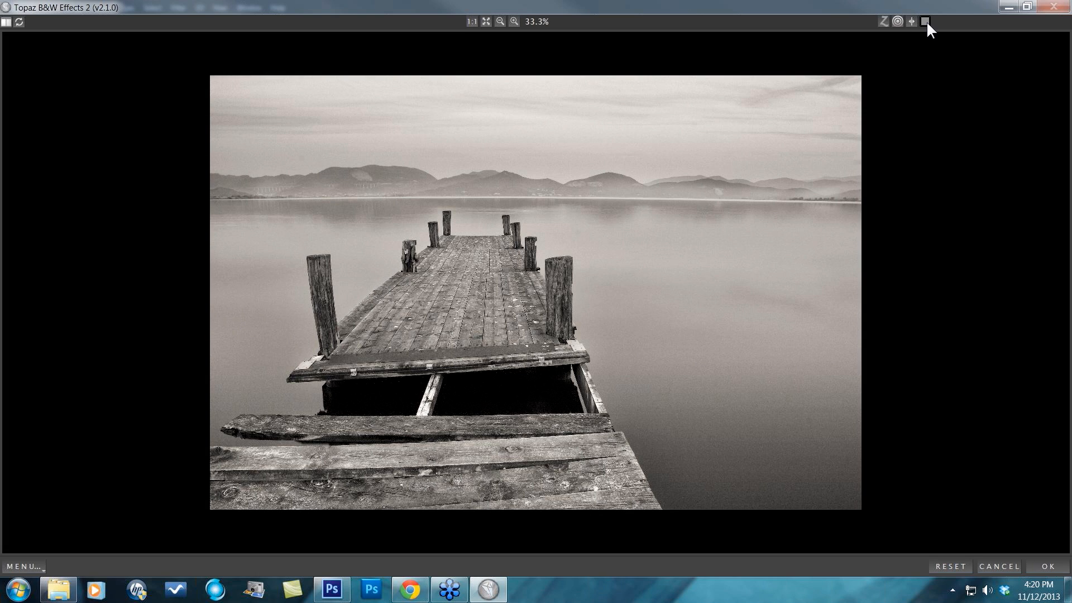
pyautogui.click(926, 23)
pyautogui.click(924, 22)
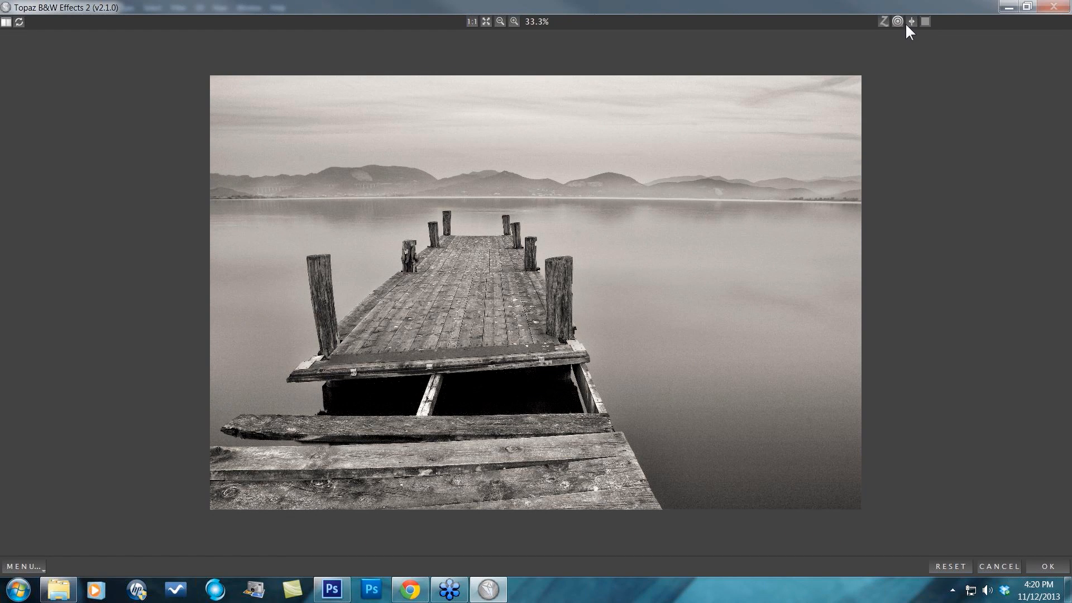
pyautogui.press('Tab')
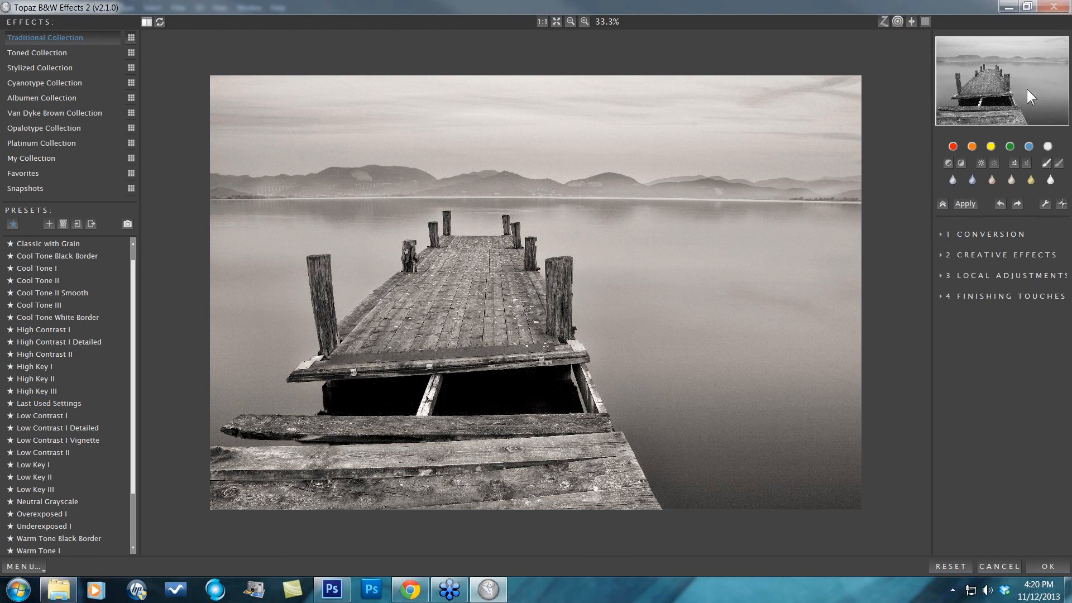
# Step: Reset the effect settings and apply the Platinum IV preset from the Platinum Collection after browsing its thumbnail previews
pyautogui.click(951, 566)
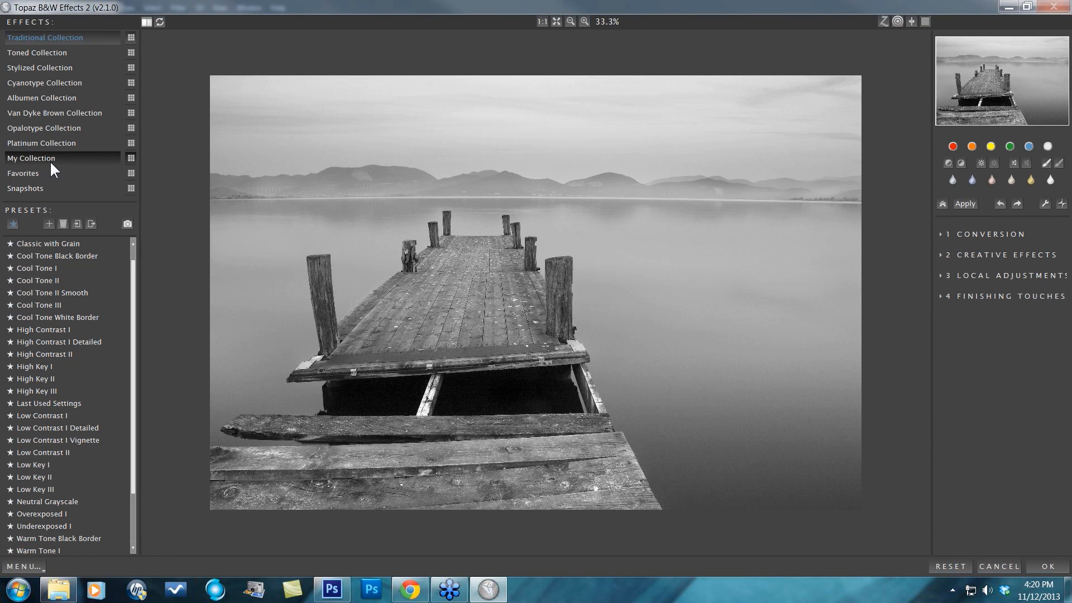
pyautogui.click(112, 145)
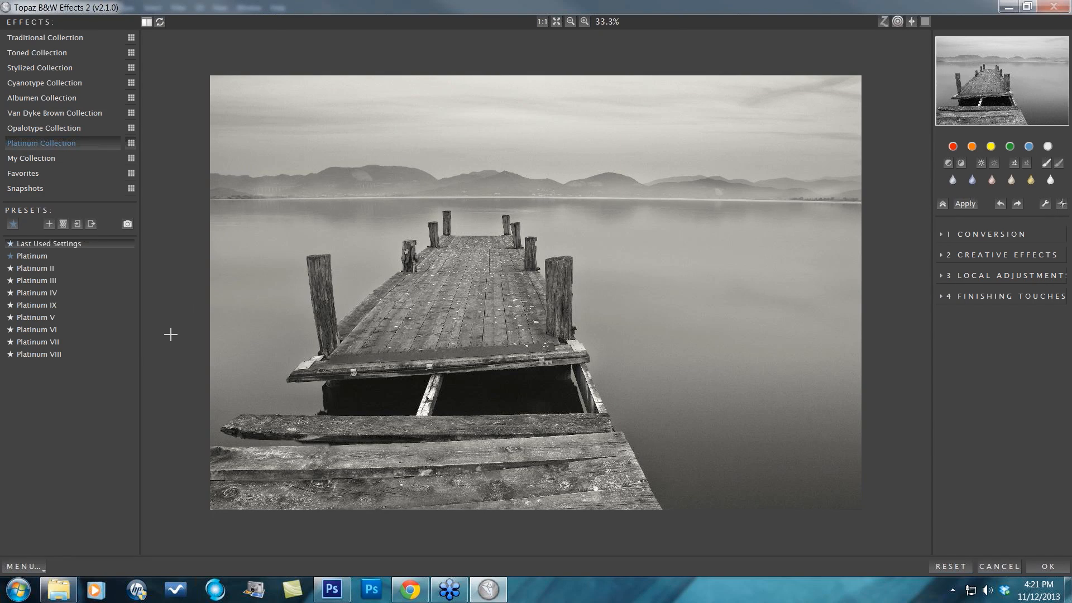
pyautogui.moveTo(84, 352)
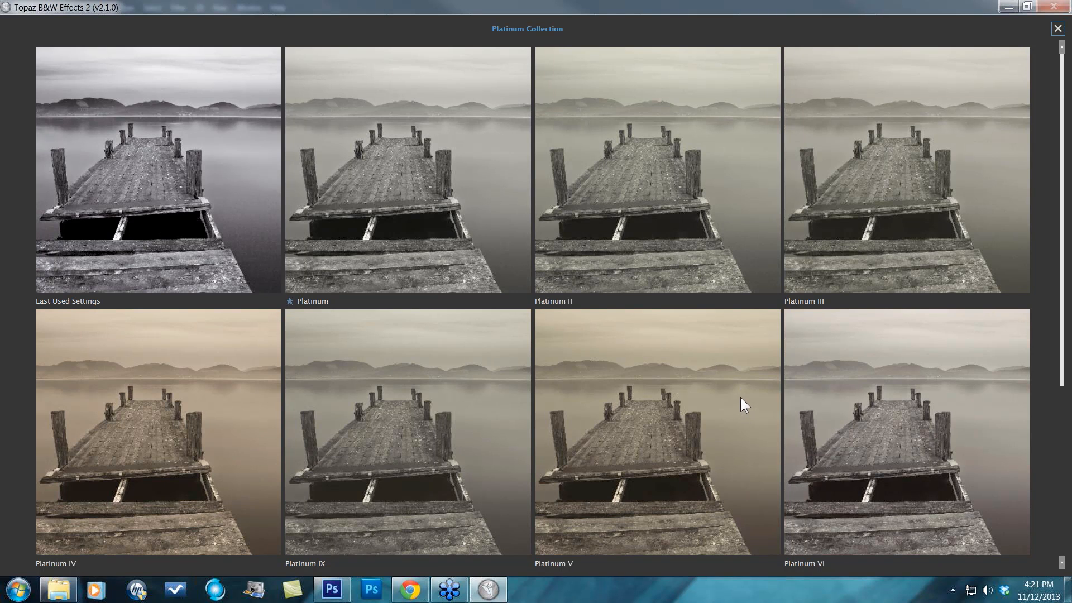
pyautogui.scroll(-2, 740, 397)
pyautogui.click(173, 382)
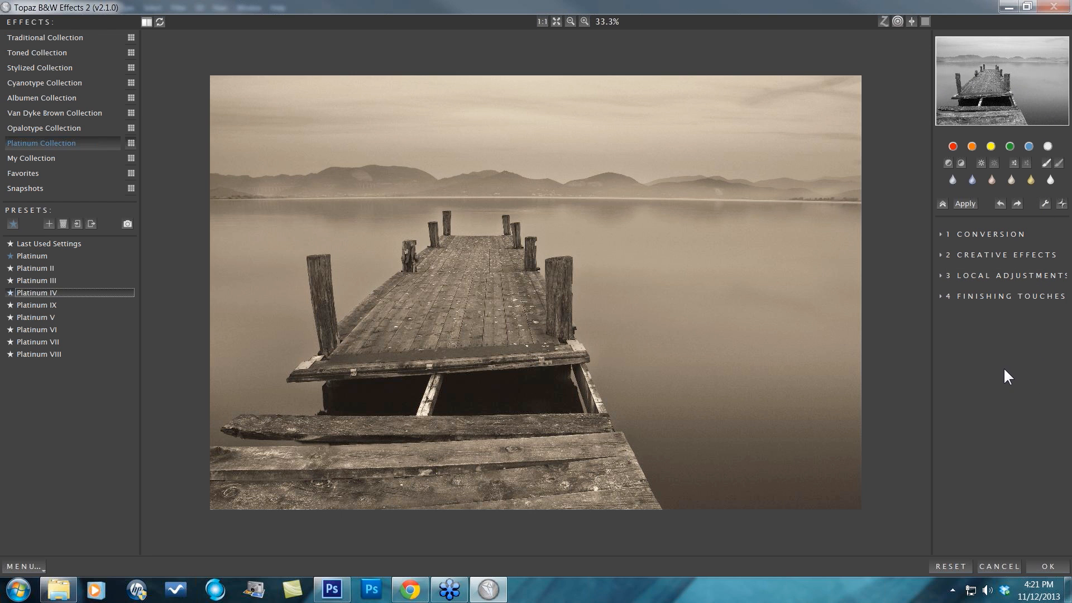
# Step: Expand the Conversion settings, compare the red, orange, green, blue and clear quick color filters, and keep blue at strength 0.44
pyautogui.click(945, 234)
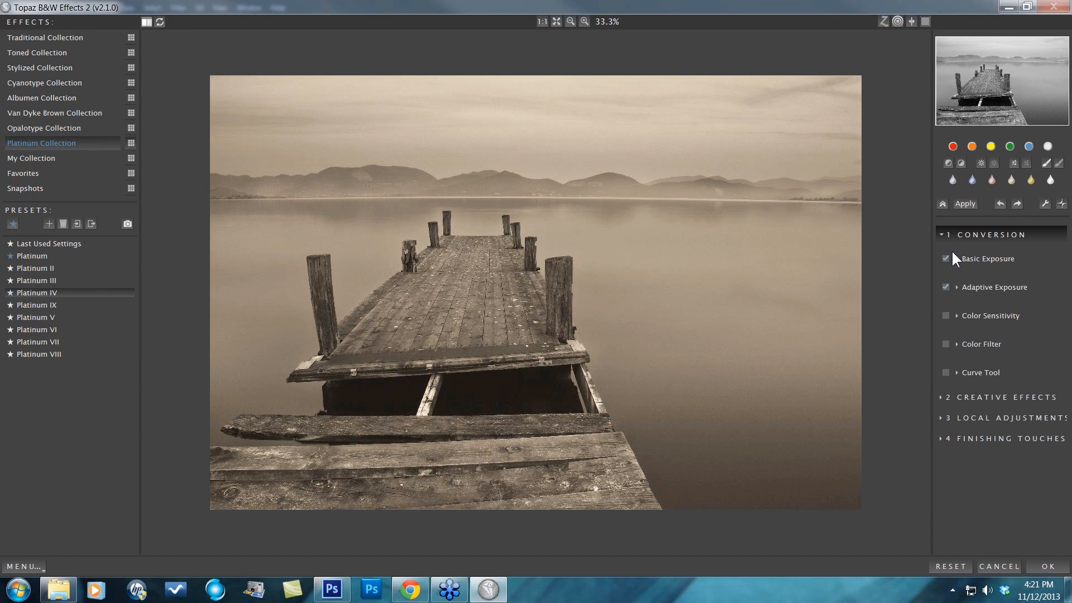
pyautogui.click(953, 254)
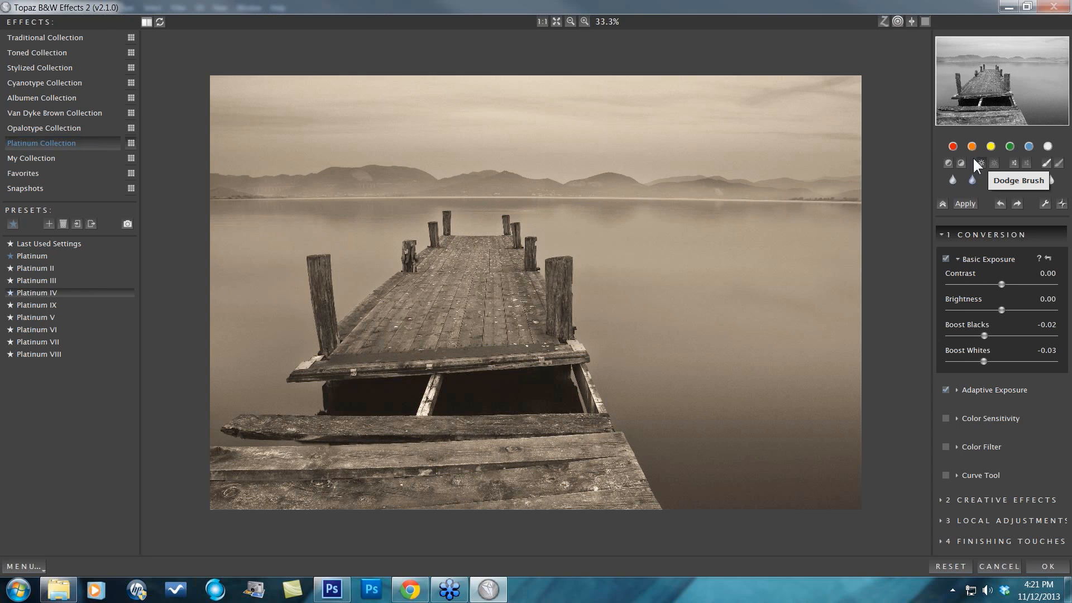
pyautogui.click(952, 145)
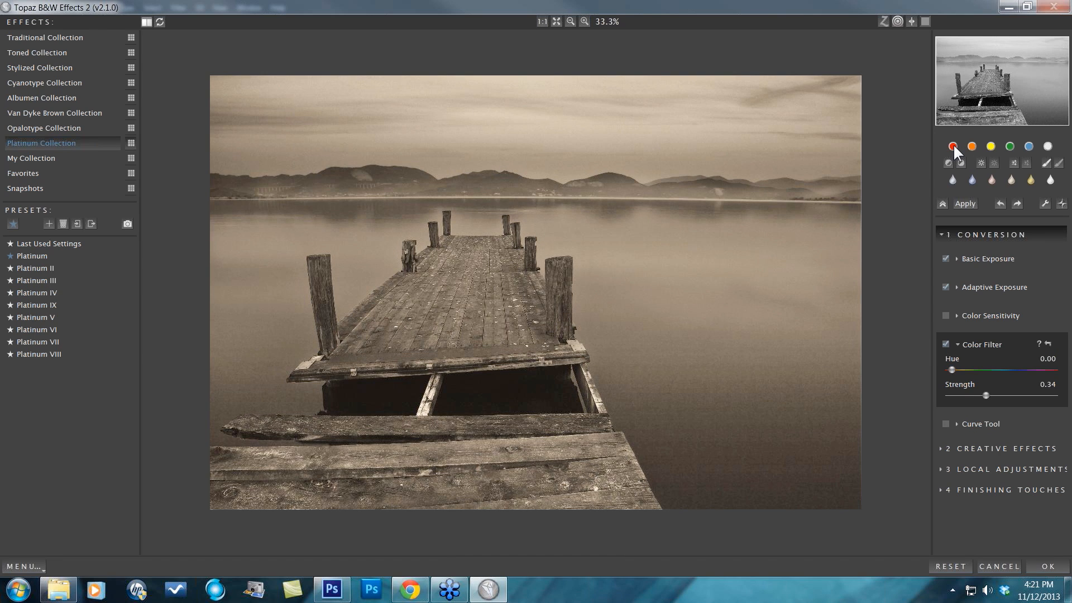
pyautogui.click(970, 146)
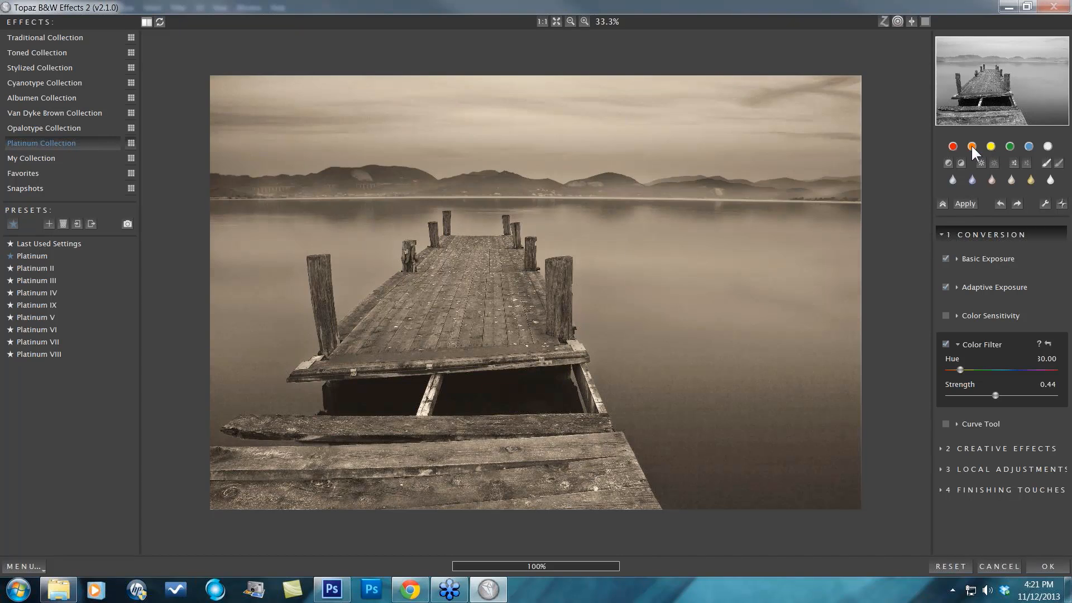
pyautogui.click(1009, 146)
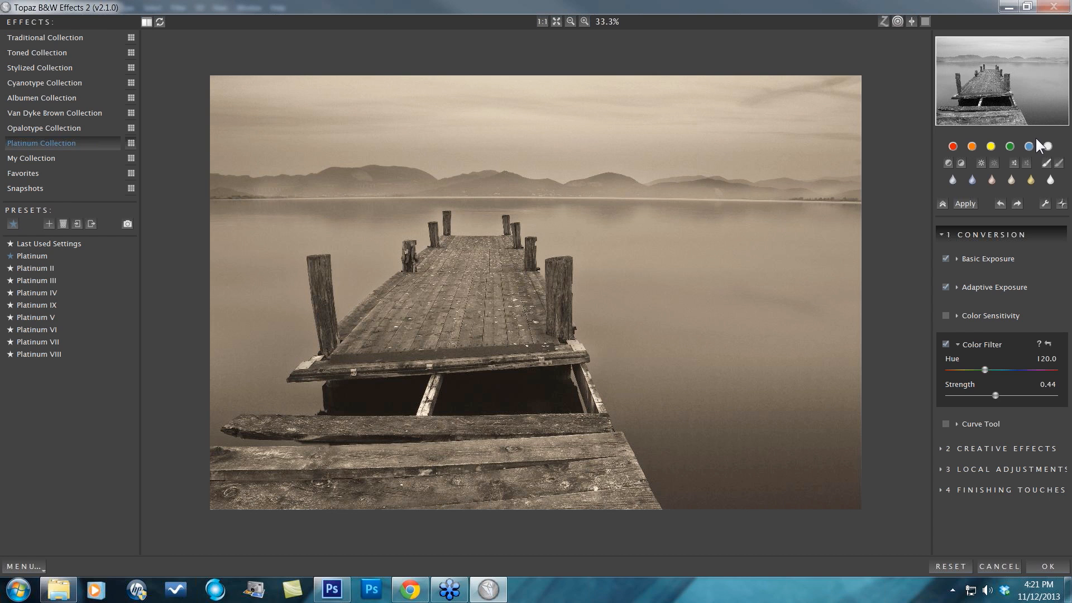
pyautogui.click(1027, 144)
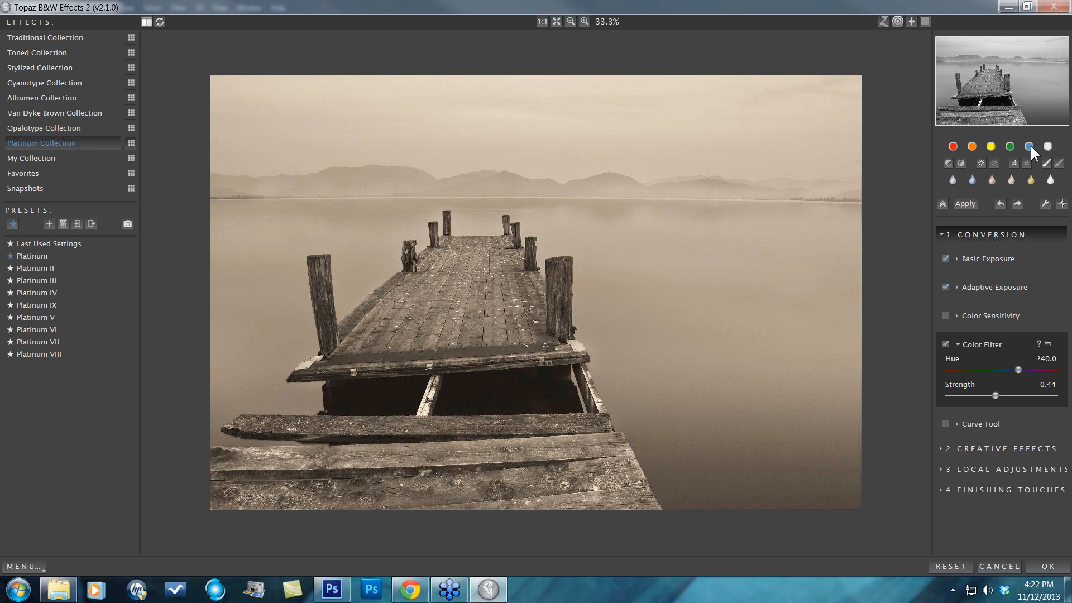
pyautogui.click(1047, 146)
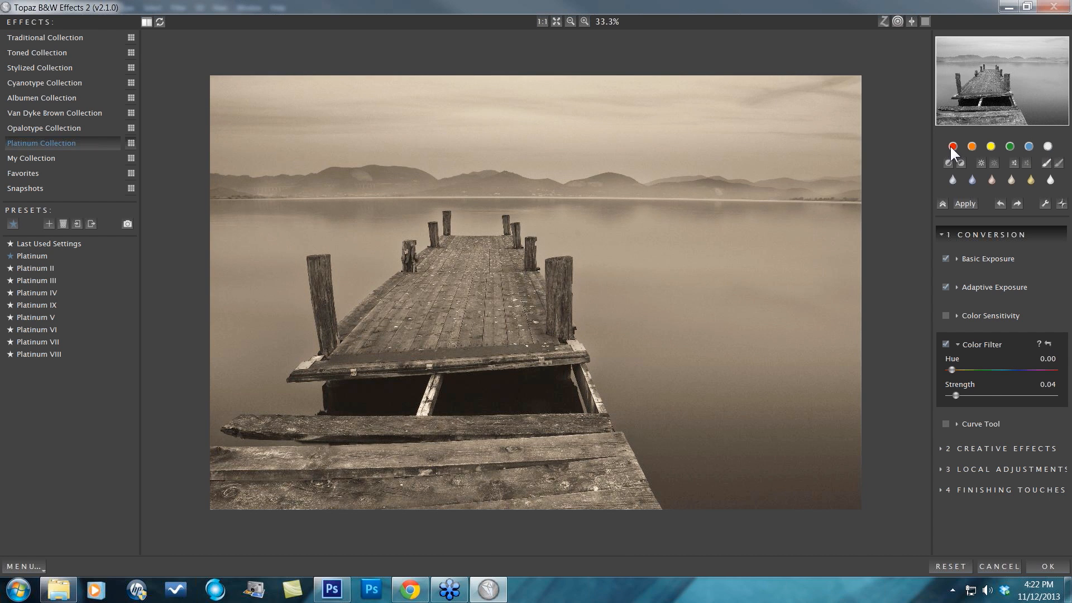
pyautogui.click(1028, 146)
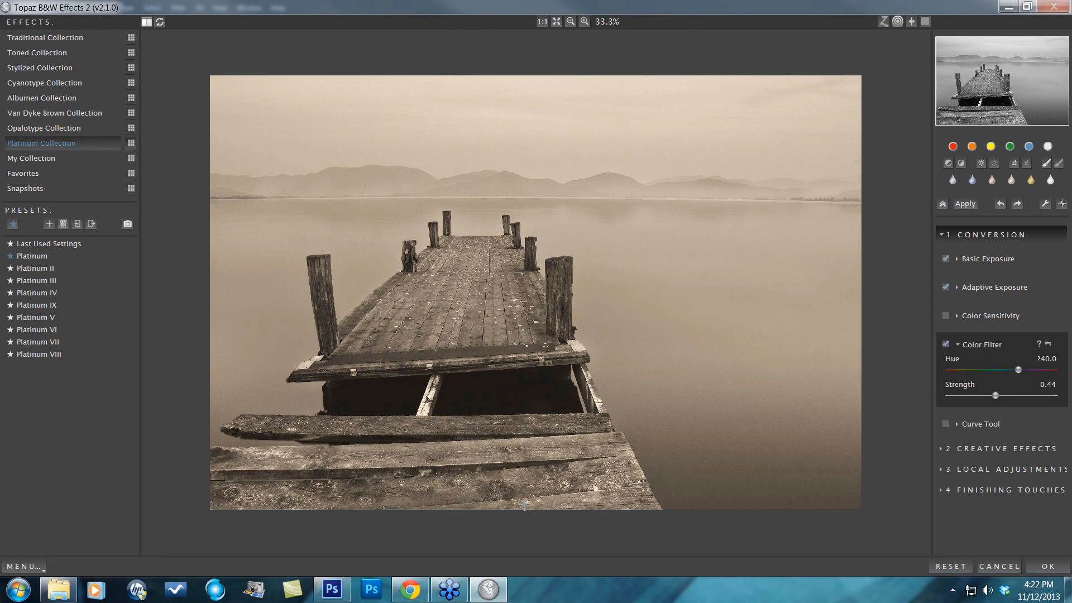
# Step: Check the water's tonal zone in Zone Mode and set the Basic Exposure contrast to 0.12
pyautogui.click(636, 294)
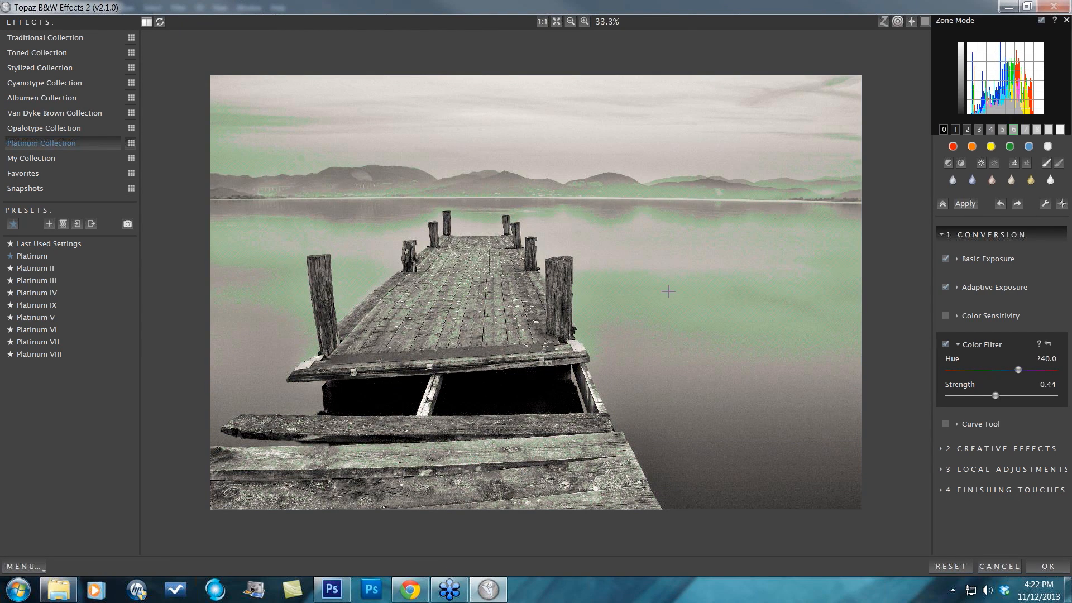
pyautogui.click(1007, 173)
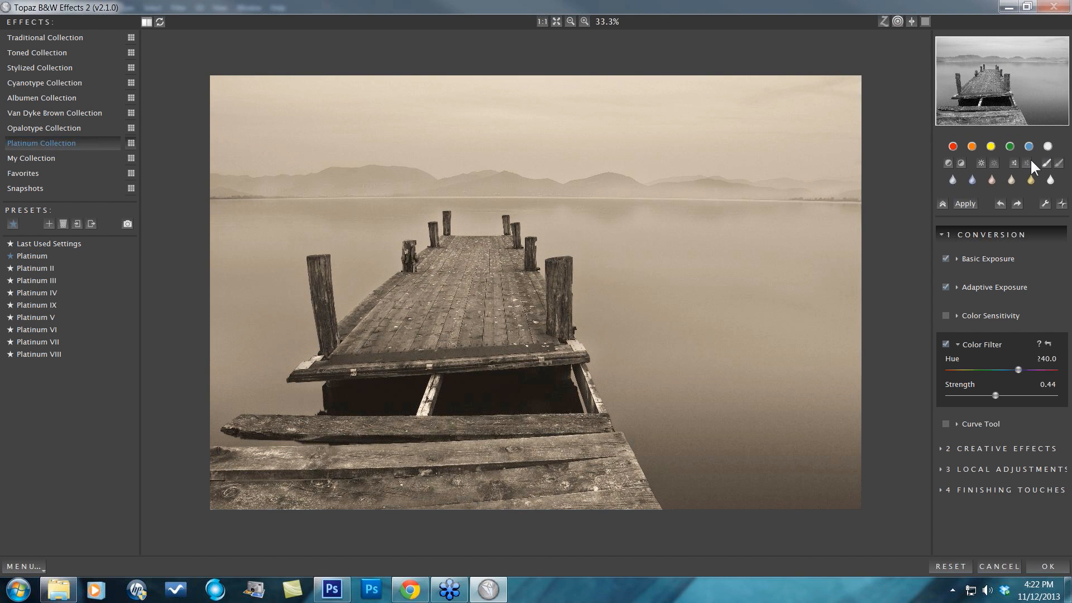
pyautogui.click(960, 162)
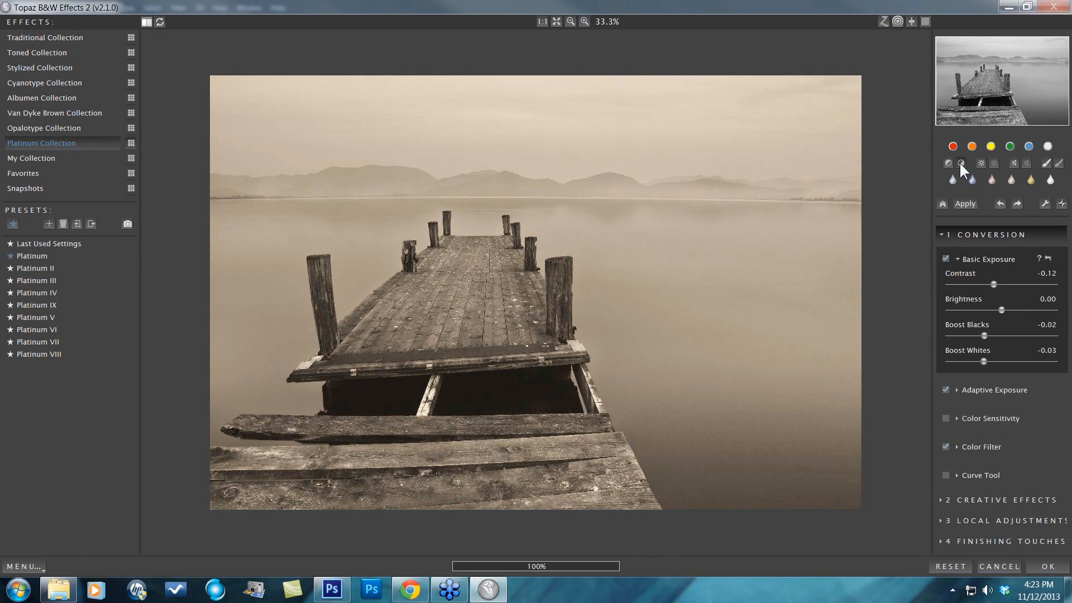
pyautogui.click(948, 162)
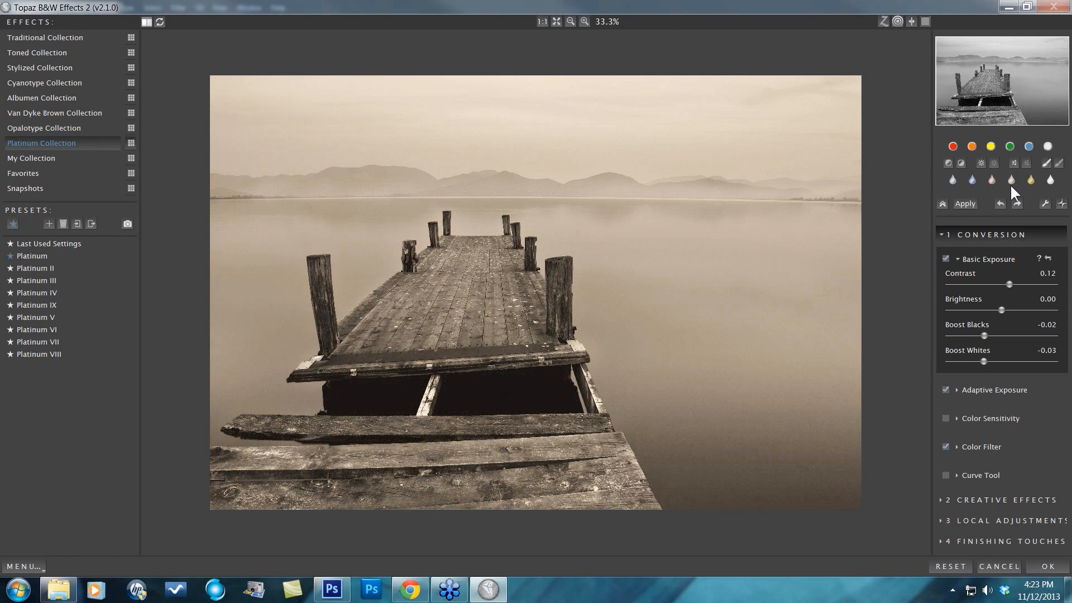
# Step: Expand the Adaptive Exposure settings and try exposure amounts between 0.33 and 0.58 on the pier photo
pyautogui.click(958, 389)
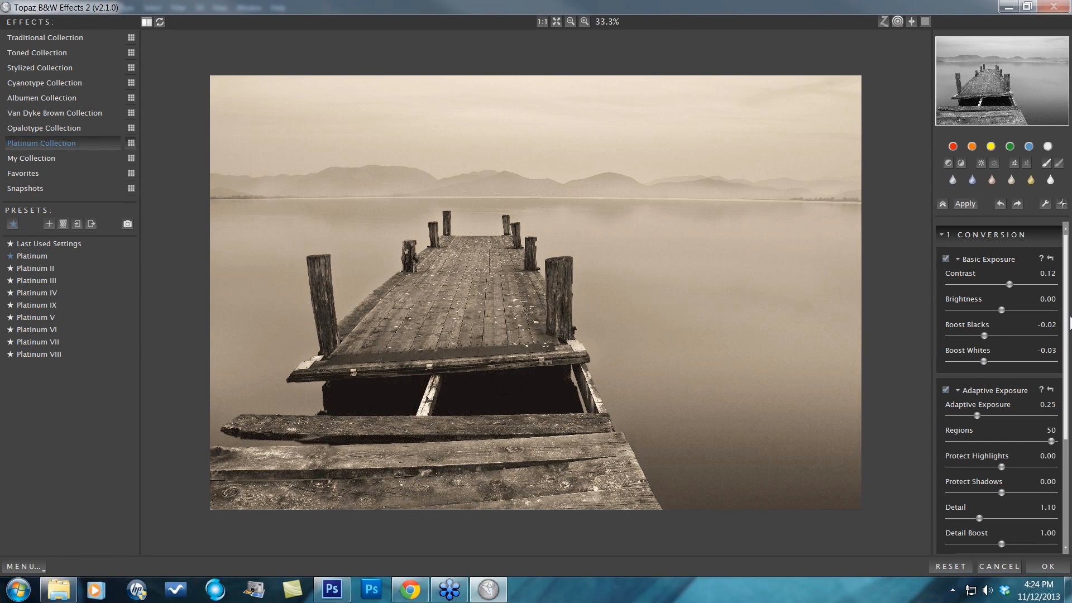
pyautogui.moveTo(1065, 316); pyautogui.dragTo(1057, 384)
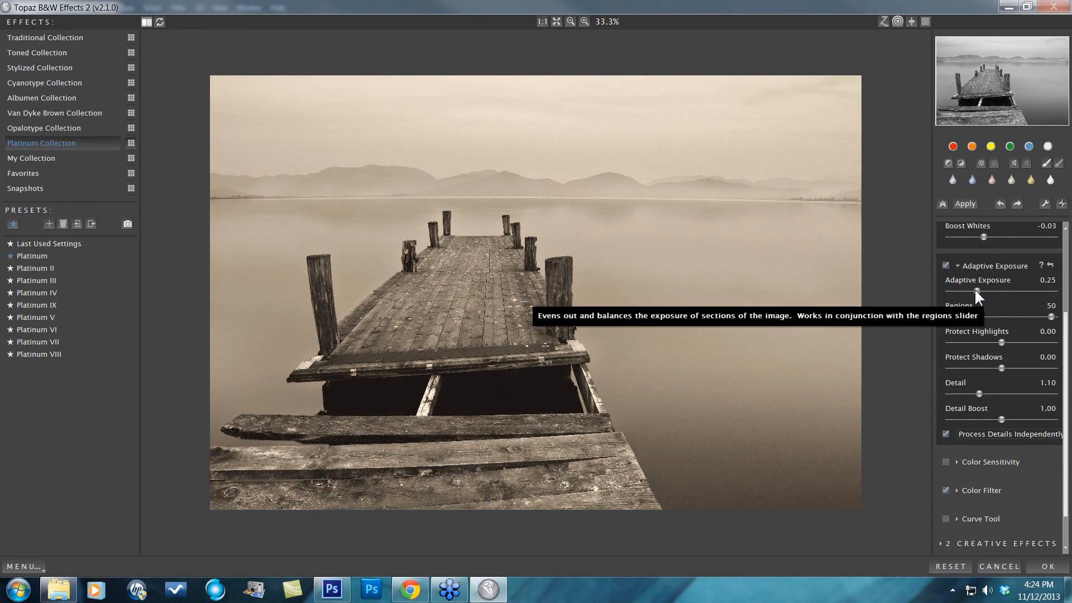
pyautogui.moveTo(979, 287); pyautogui.dragTo(993, 290)
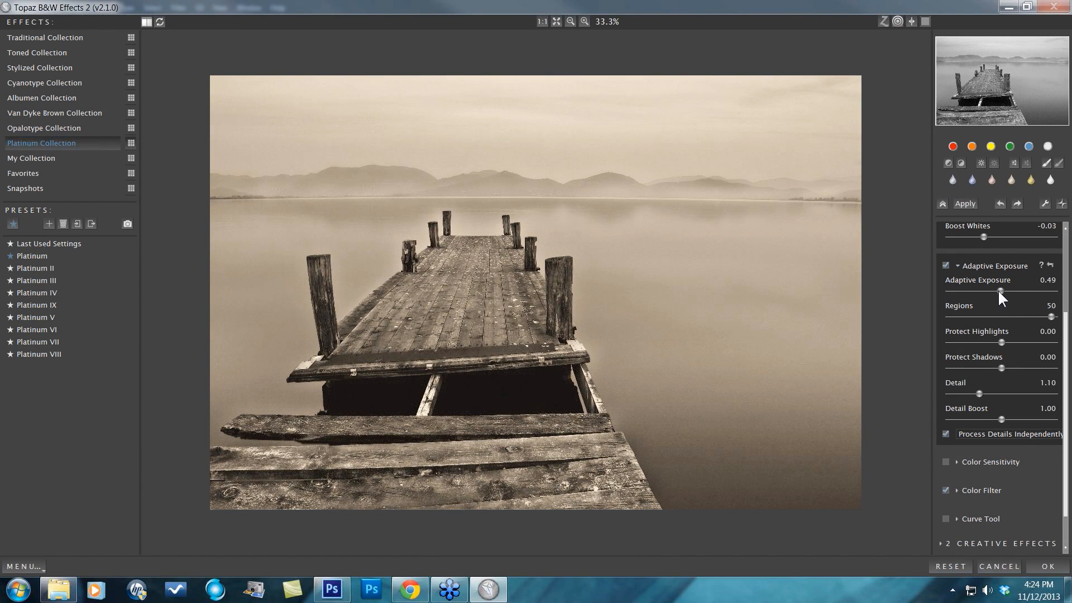
pyautogui.moveTo(998, 290); pyautogui.dragTo(1008, 290)
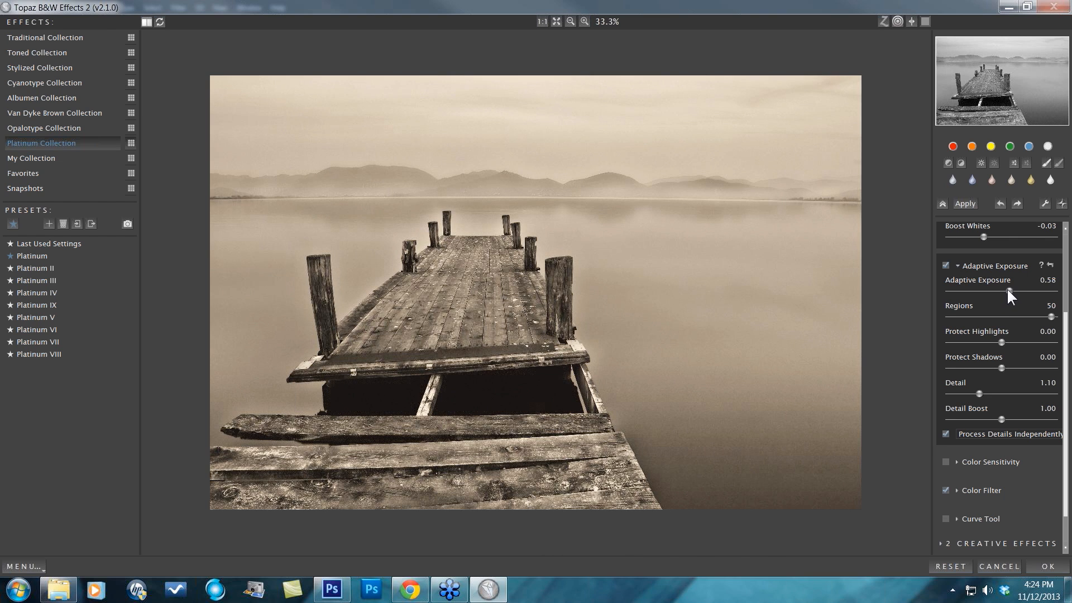
pyautogui.moveTo(1011, 289); pyautogui.dragTo(993, 285)
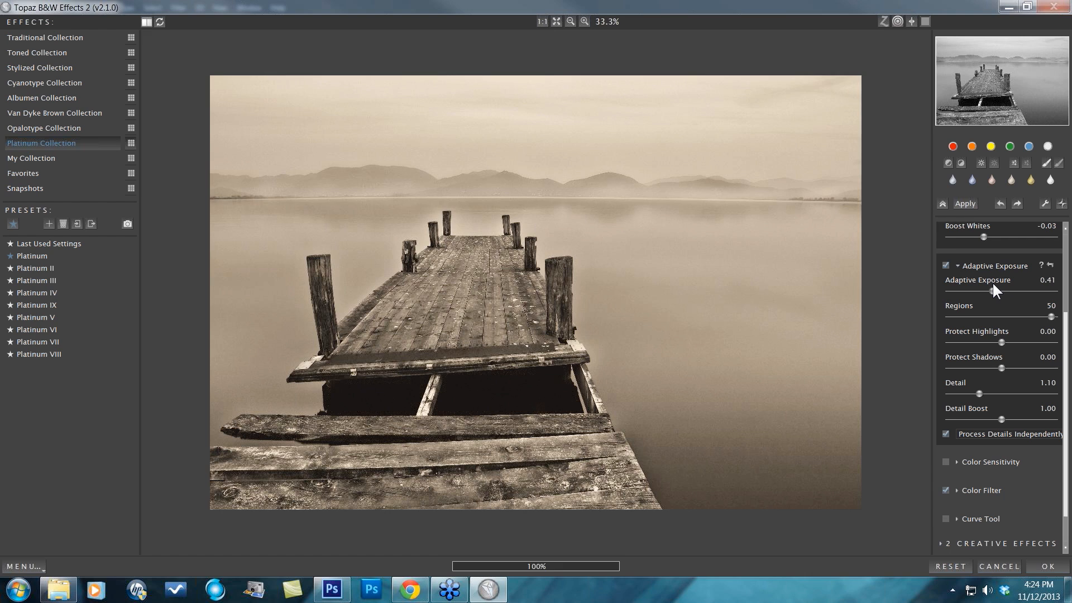
pyautogui.moveTo(991, 287)
pyautogui.mouseDown()
pyautogui.moveTo(972, 287)
pyautogui.moveTo(1003, 294)
pyautogui.mouseUp()
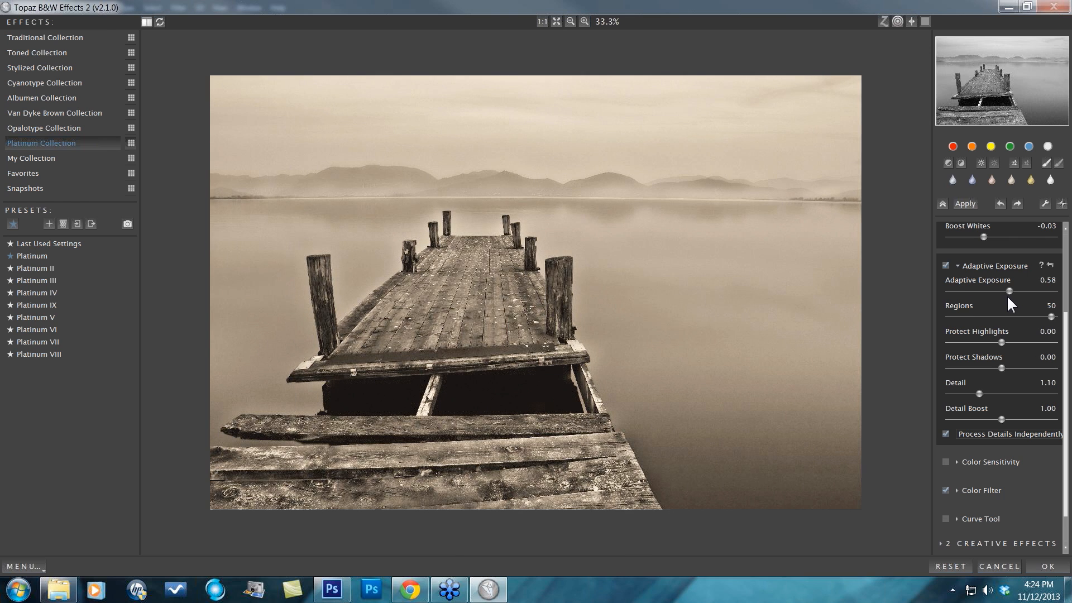
pyautogui.moveTo(1006, 291); pyautogui.dragTo(987, 289)
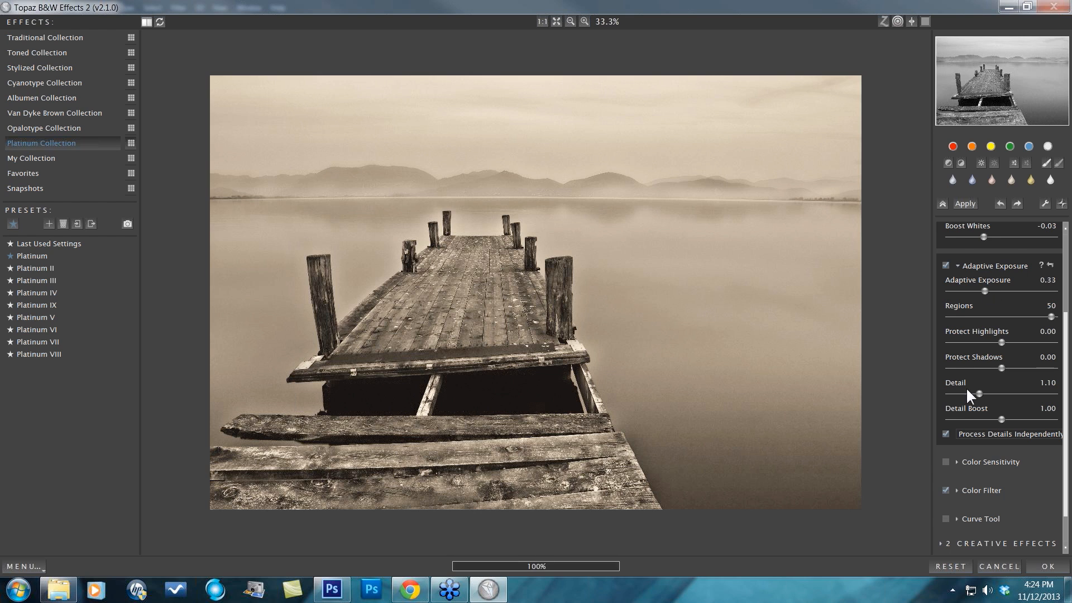
# Step: Try Adaptive Exposure at 0.53 with Process Details Independently disabled, and restore the amount to 0.25 with the option enabled
pyautogui.click(945, 434)
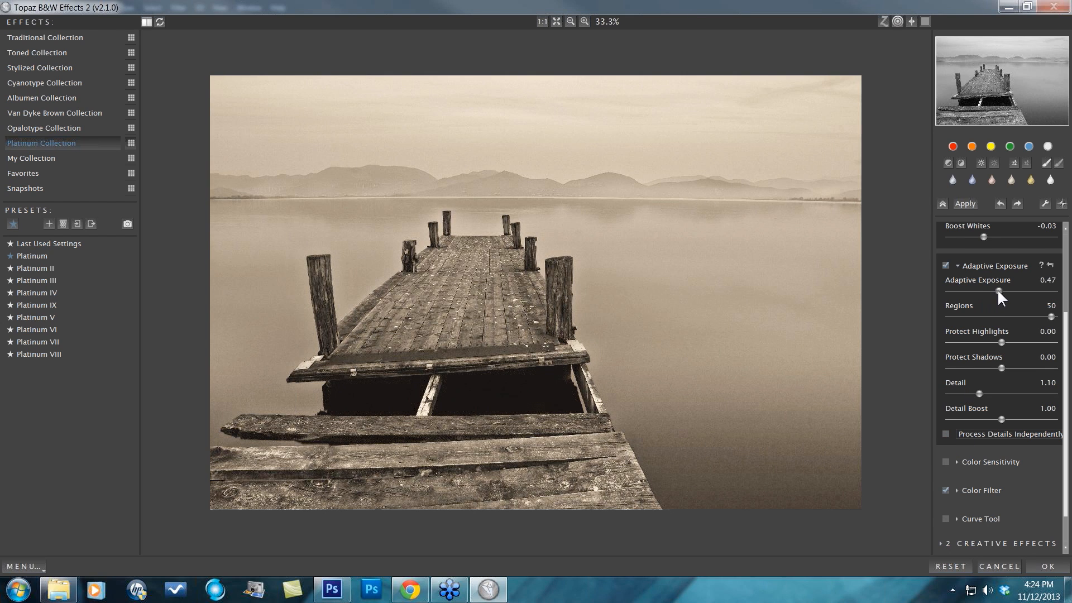
pyautogui.moveTo(996, 289); pyautogui.dragTo(1004, 290)
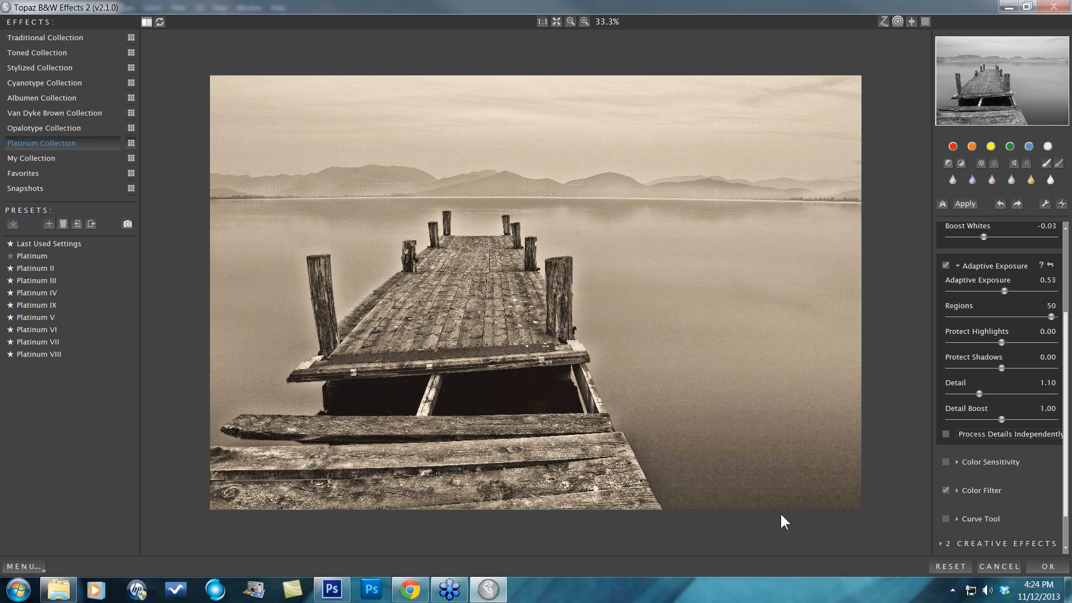
pyautogui.moveTo(1003, 291); pyautogui.dragTo(976, 291)
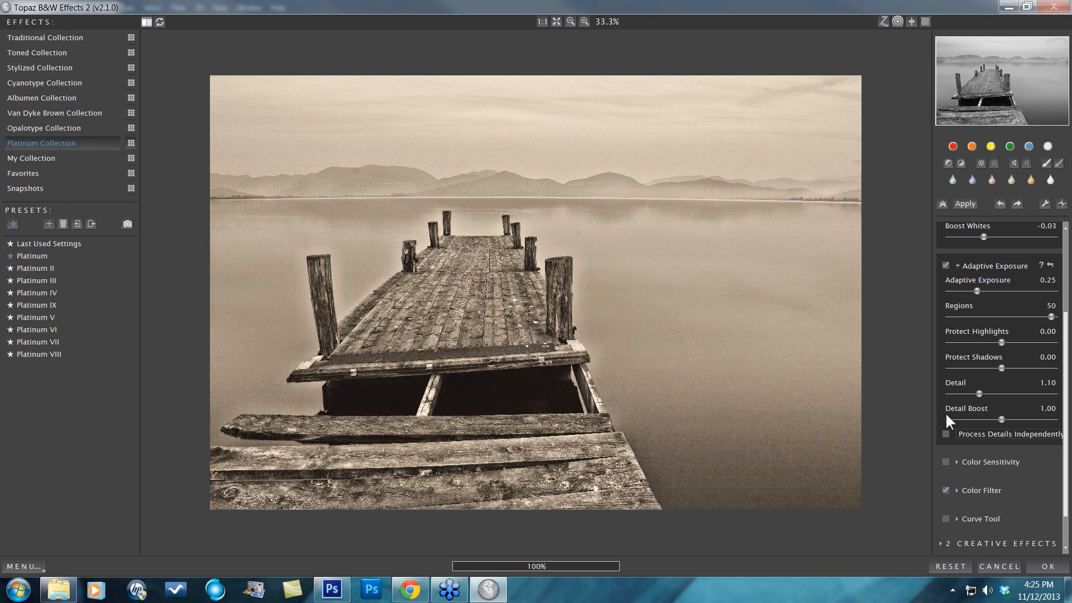
pyautogui.click(946, 433)
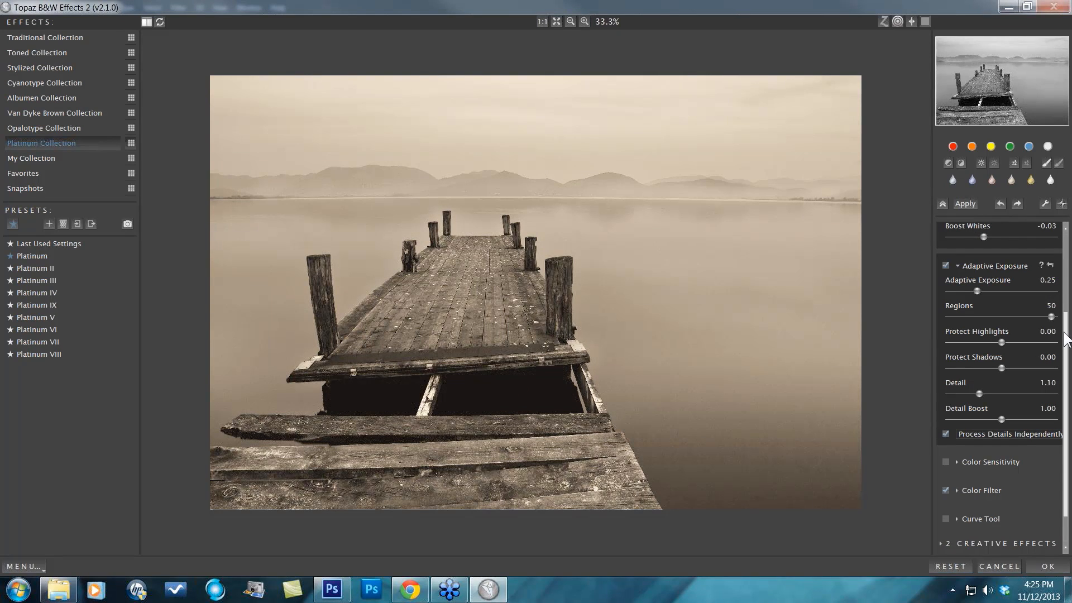
# Step: Collapse Adaptive Exposure and set the Basic Exposure Boost Blacks to 0.01 and Boost Whites to 0.05
pyautogui.scroll(4, 968, 287)
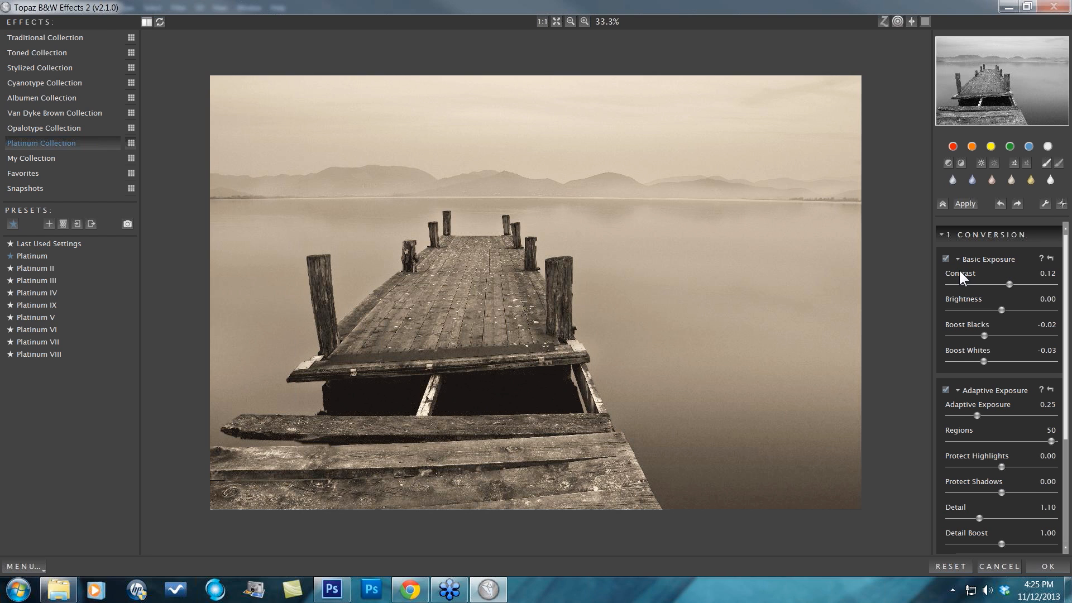
pyautogui.click(957, 390)
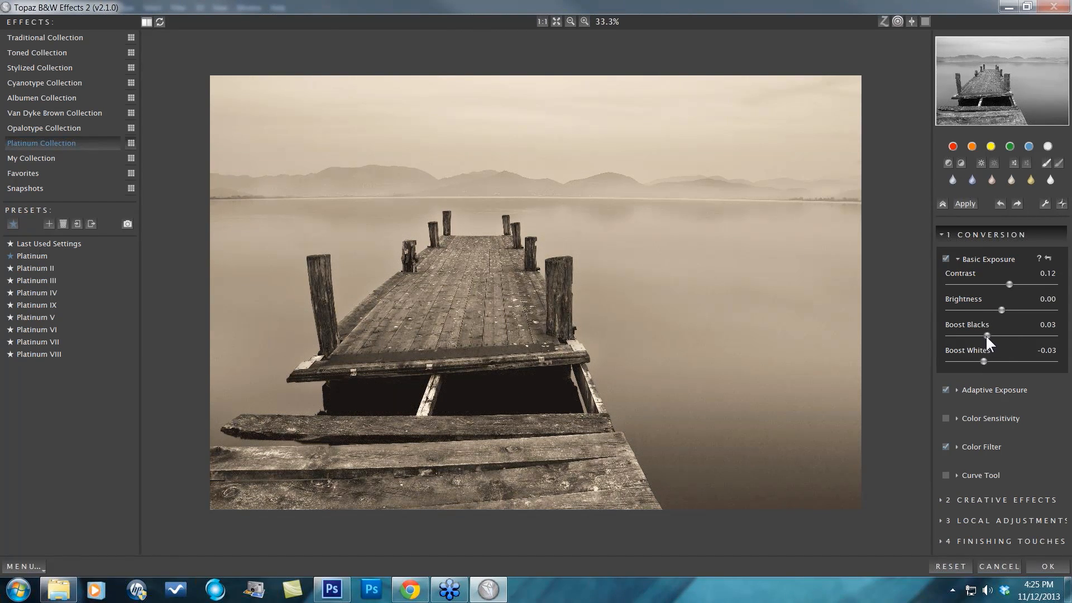
pyautogui.moveTo(990, 333); pyautogui.dragTo(972, 363)
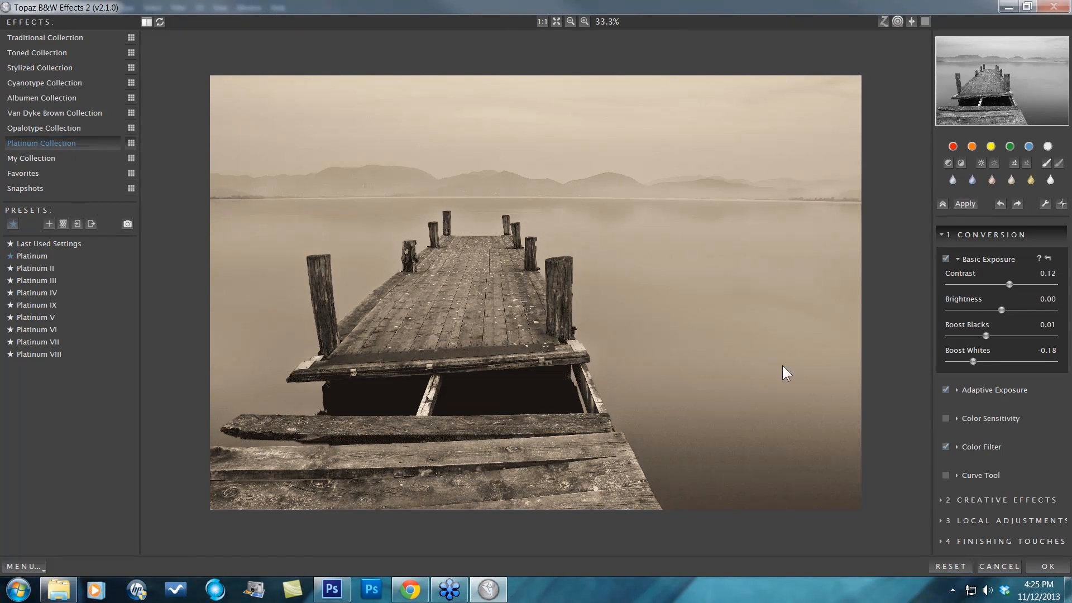
pyautogui.doubleClick(958, 355)
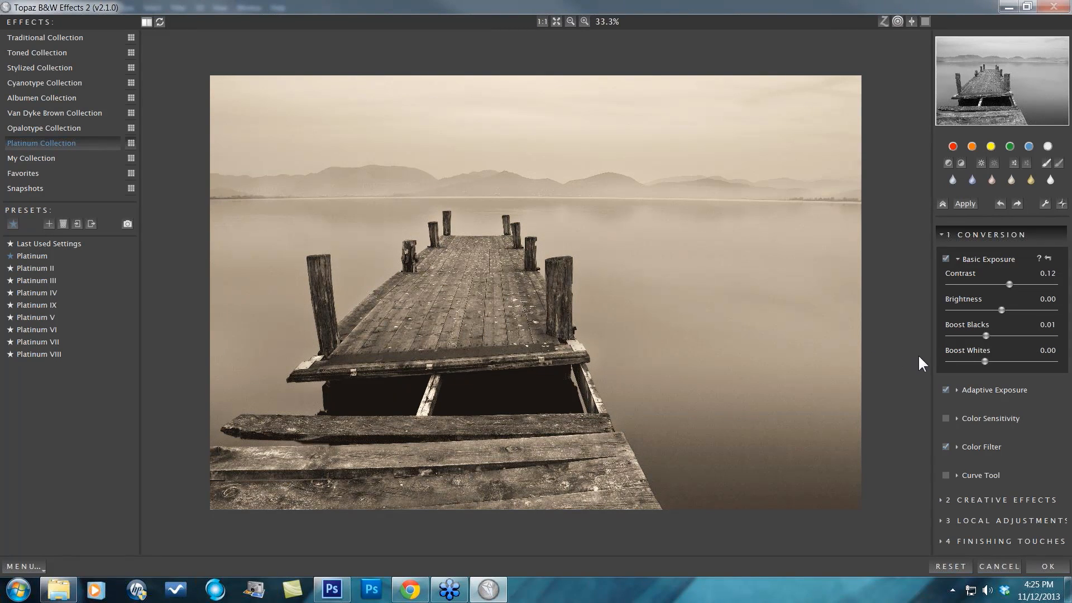
pyautogui.click(988, 360)
pyautogui.click(988, 360)
# Step: Test the Adaptive Exposure detail at 1.42 with Detail Boost at 1.30, and reset both to 1.00
pyautogui.click(960, 397)
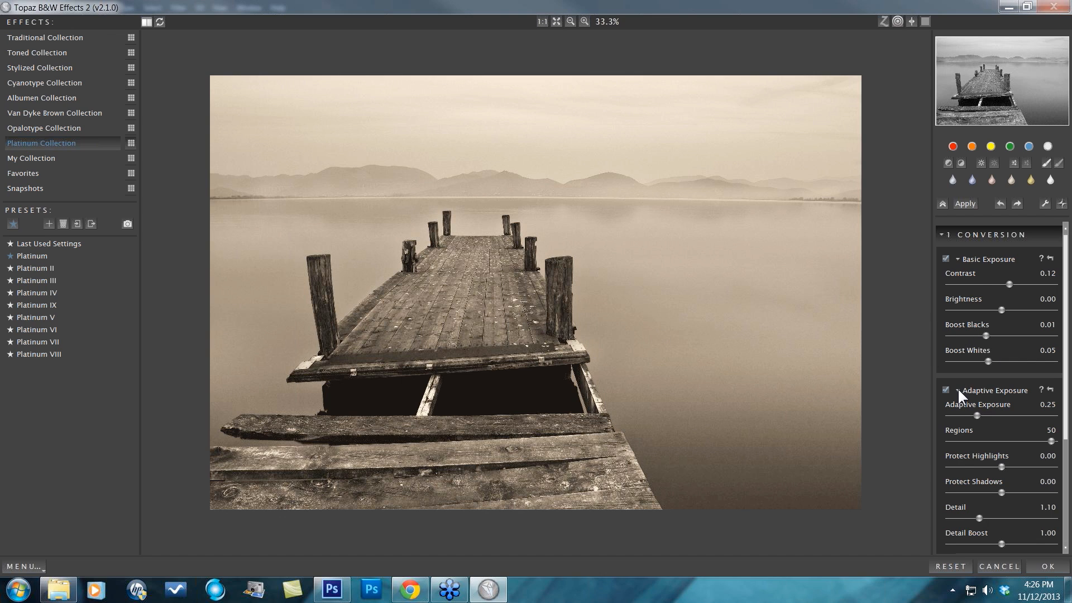
pyautogui.click(957, 258)
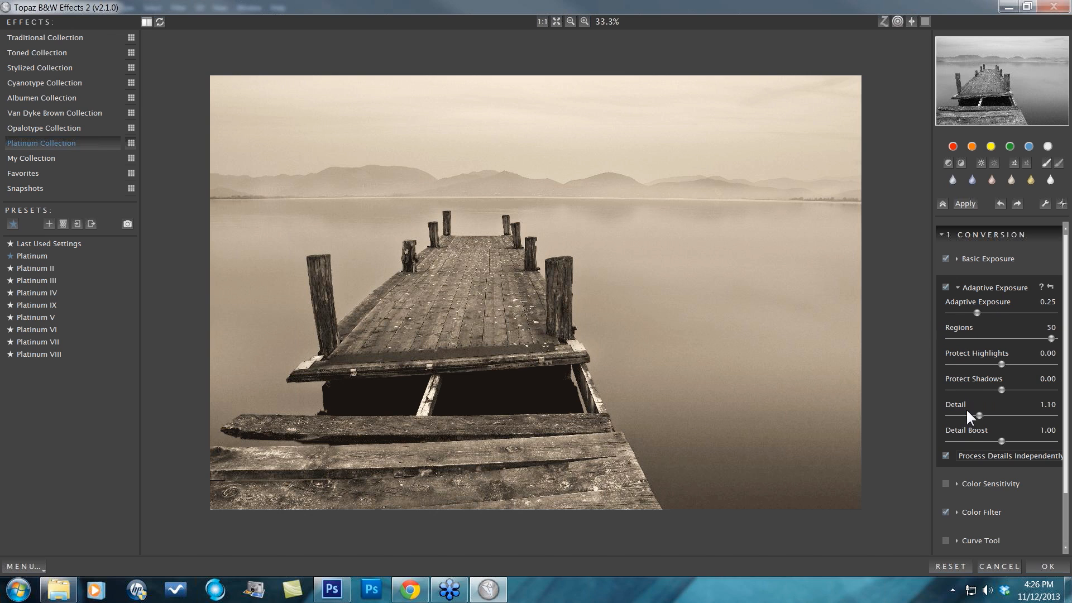
pyautogui.moveTo(977, 413); pyautogui.dragTo(993, 414)
pyautogui.doubleClick(949, 402)
pyautogui.moveTo(1000, 441); pyautogui.dragTo(1015, 440)
pyautogui.moveTo(976, 415); pyautogui.dragTo(986, 412)
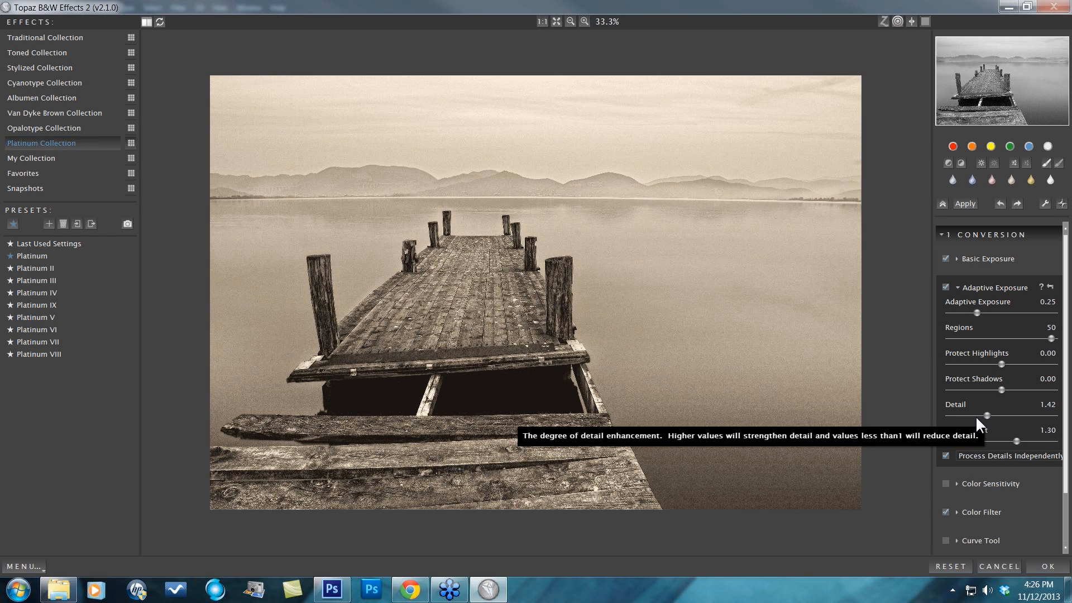
pyautogui.doubleClick(956, 407)
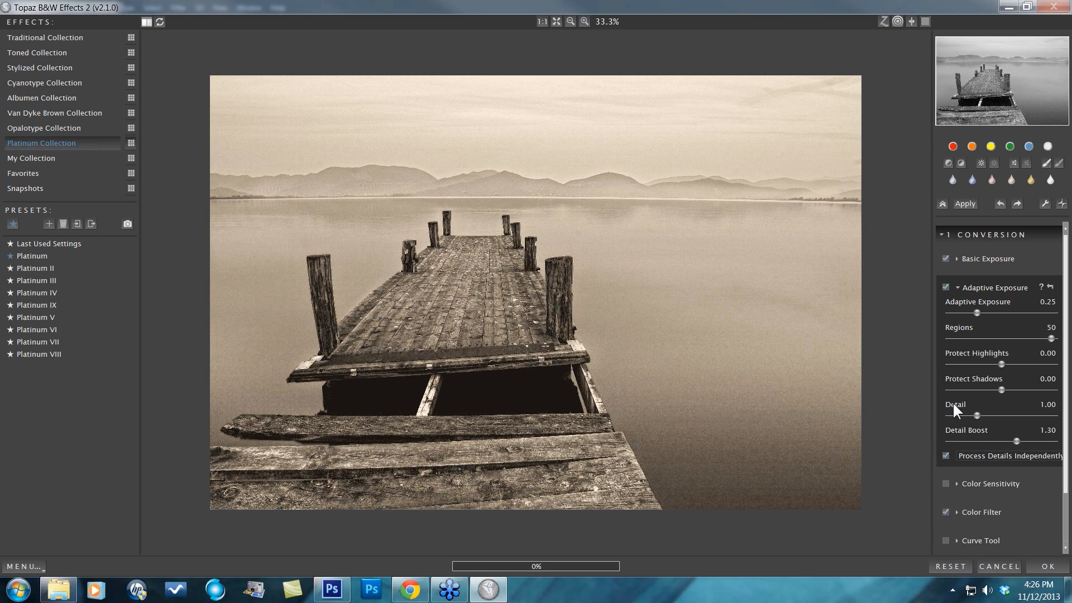
pyautogui.doubleClick(957, 429)
# Step: Enable Color Sensitivity, compare darker and lighter blues, and set blue to 0.33, magenta to 0.28 and cyan to 0.11
pyautogui.moveTo(1066, 391); pyautogui.dragTo(1064, 455)
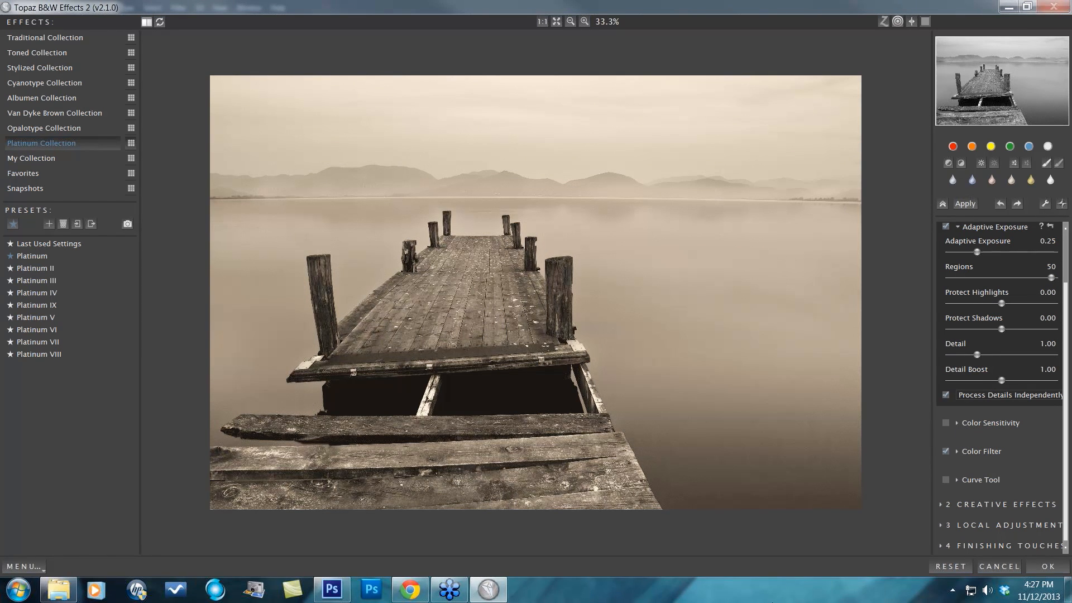
pyautogui.click(956, 423)
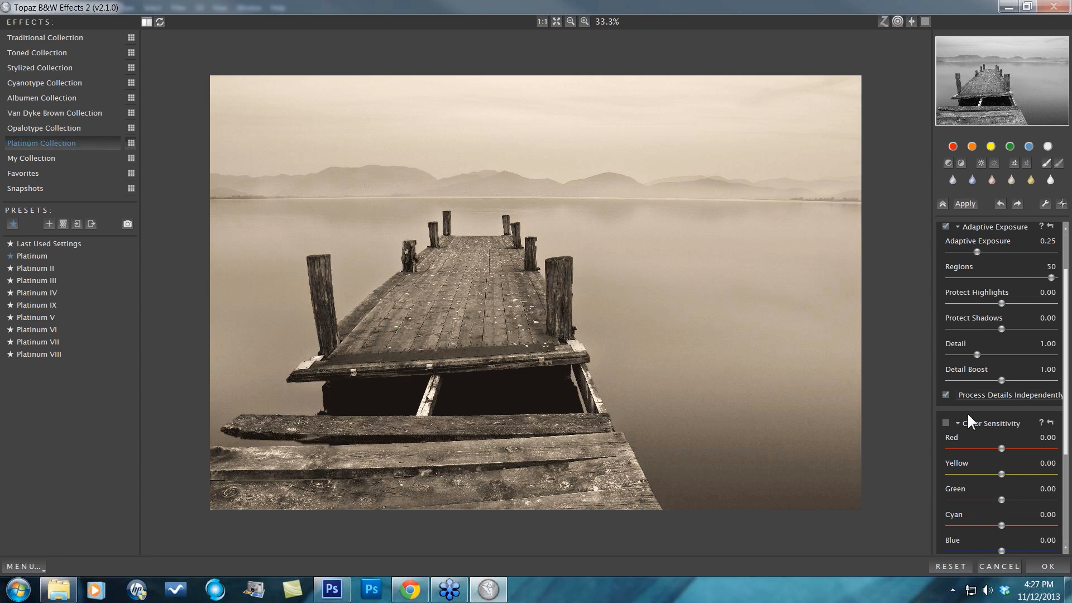
pyautogui.scroll(-5, 1024, 444)
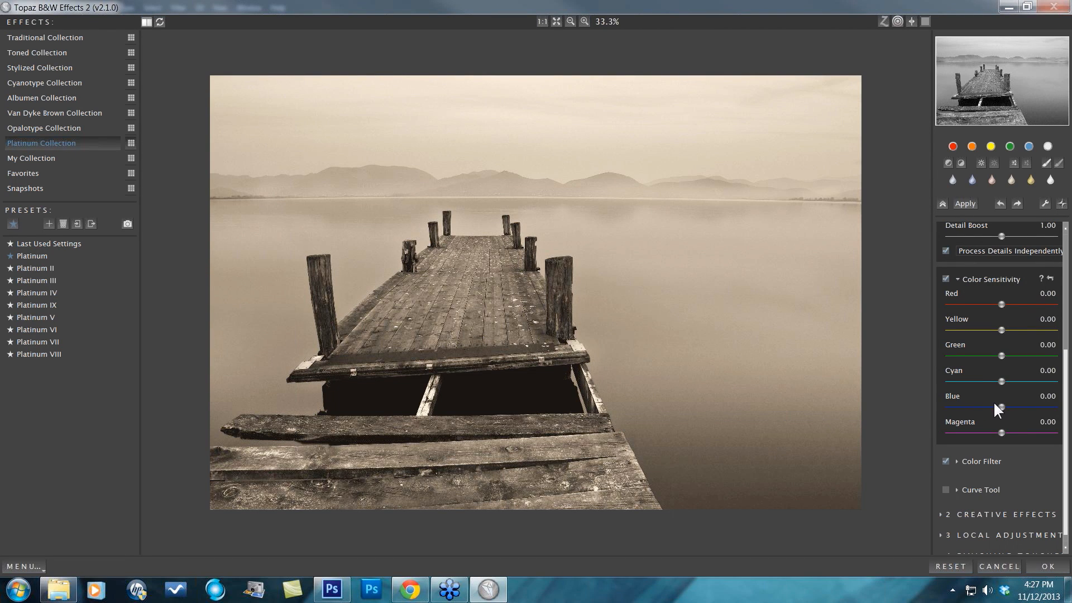
pyautogui.moveTo(996, 403); pyautogui.dragTo(966, 400)
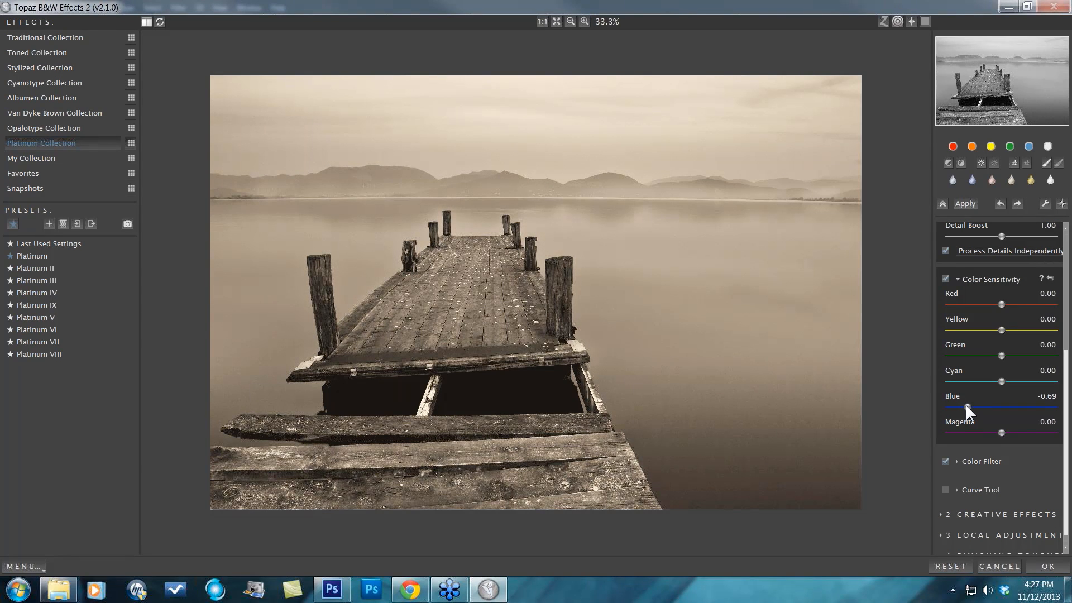
pyautogui.moveTo(965, 406); pyautogui.dragTo(1010, 411)
pyautogui.moveTo(1018, 410); pyautogui.dragTo(1019, 409)
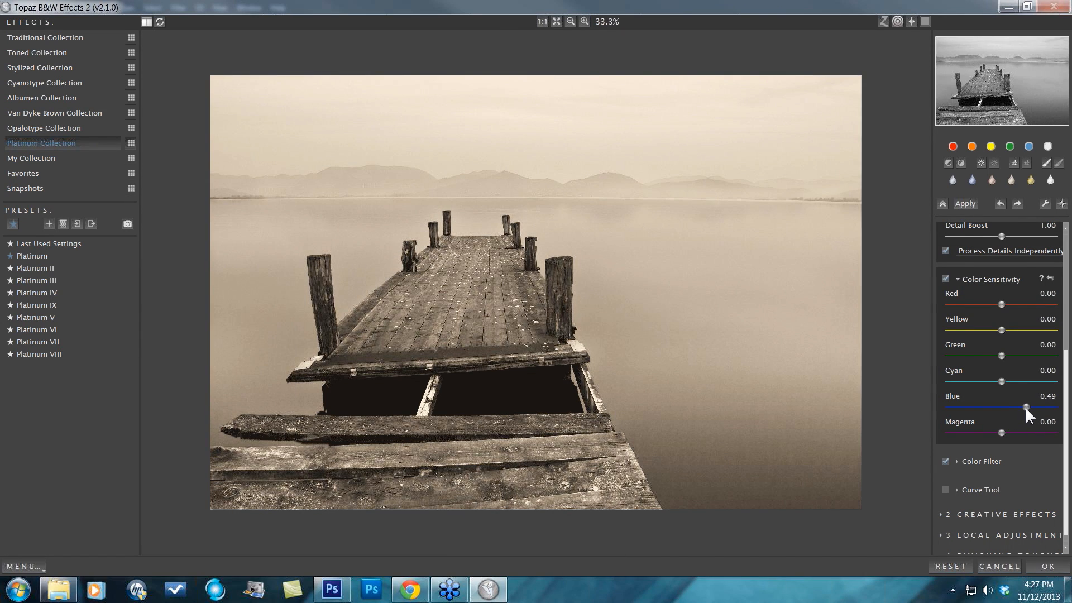
pyautogui.moveTo(1023, 406); pyautogui.dragTo(1022, 406)
pyautogui.moveTo(1020, 406); pyautogui.dragTo(1006, 431)
pyautogui.moveTo(1017, 427); pyautogui.dragTo(1014, 426)
pyautogui.moveTo(1001, 382); pyautogui.dragTo(1006, 381)
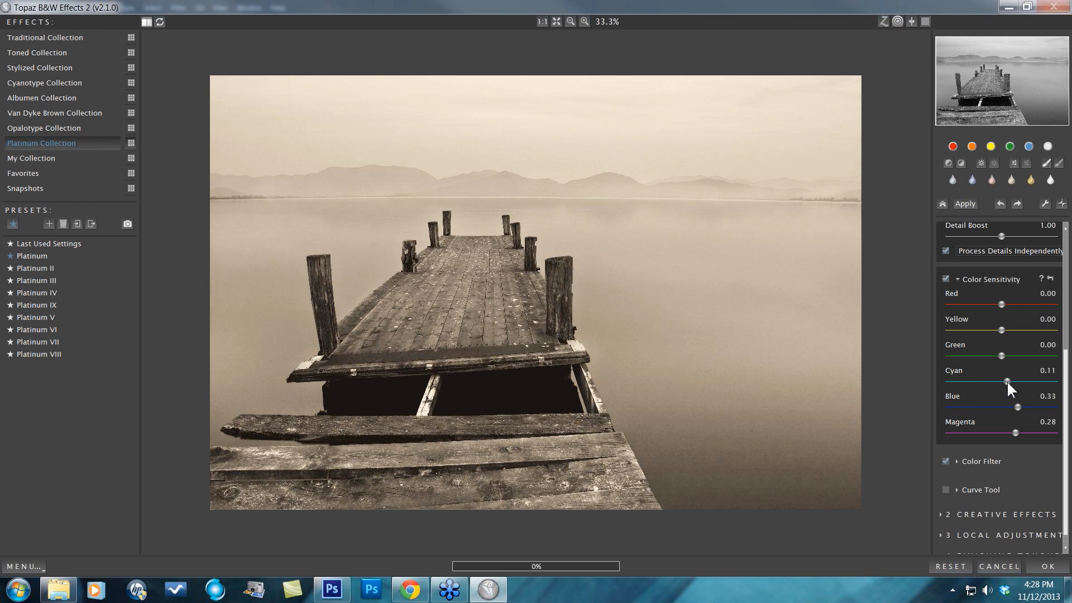
# Step: Collapse the other Conversion settings and set the Color Filter hue to 238.0 with a strength of 0.44
pyautogui.scroll(-1, 1066, 390)
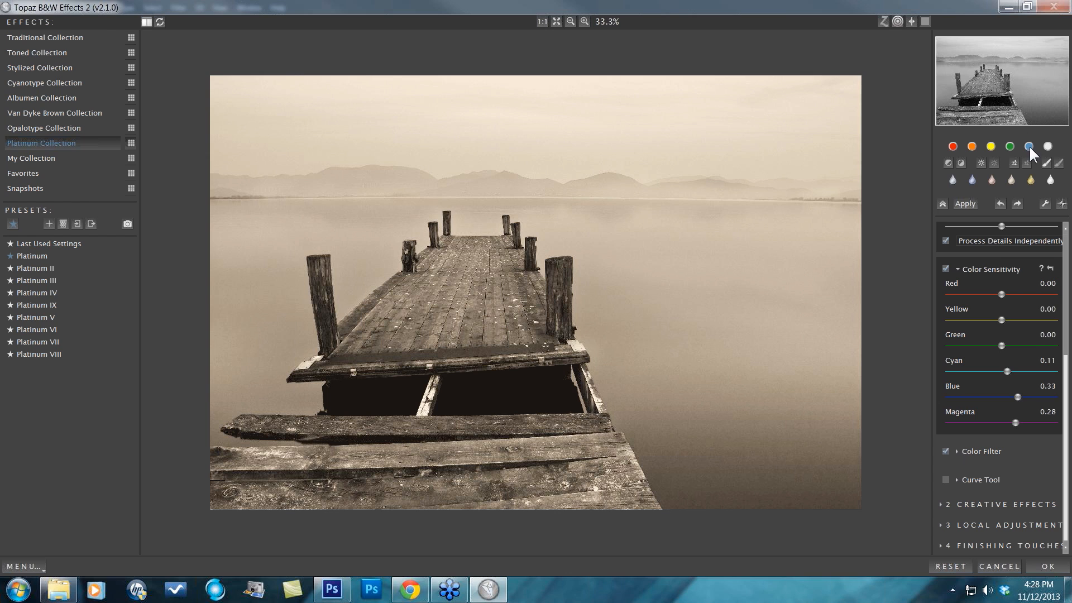
pyautogui.click(955, 450)
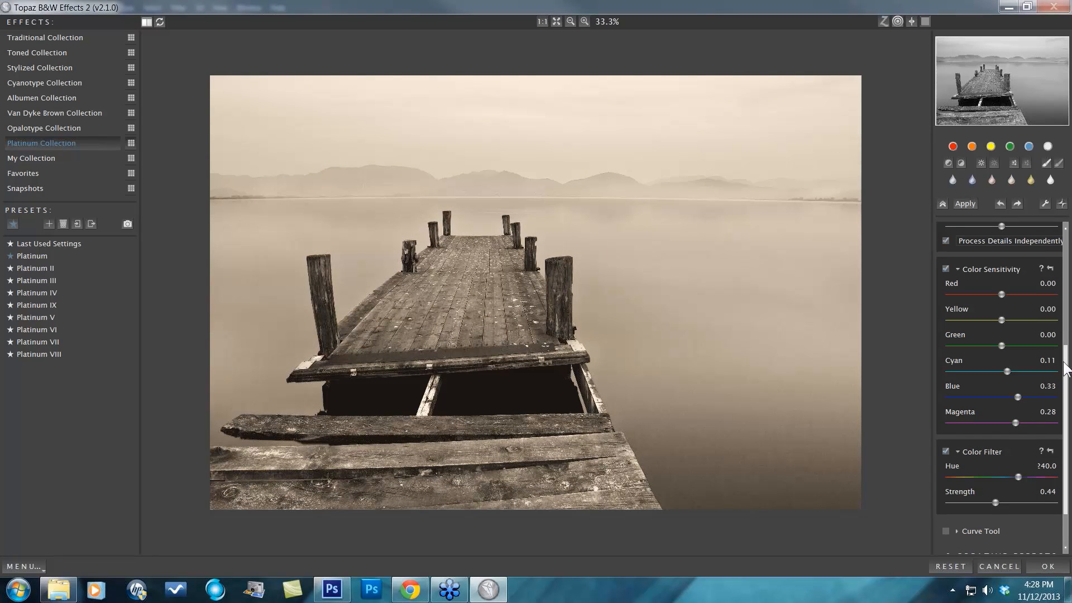
pyautogui.scroll(-2, 1066, 385)
pyautogui.scroll(-2, 1066, 385)
pyautogui.click(956, 244)
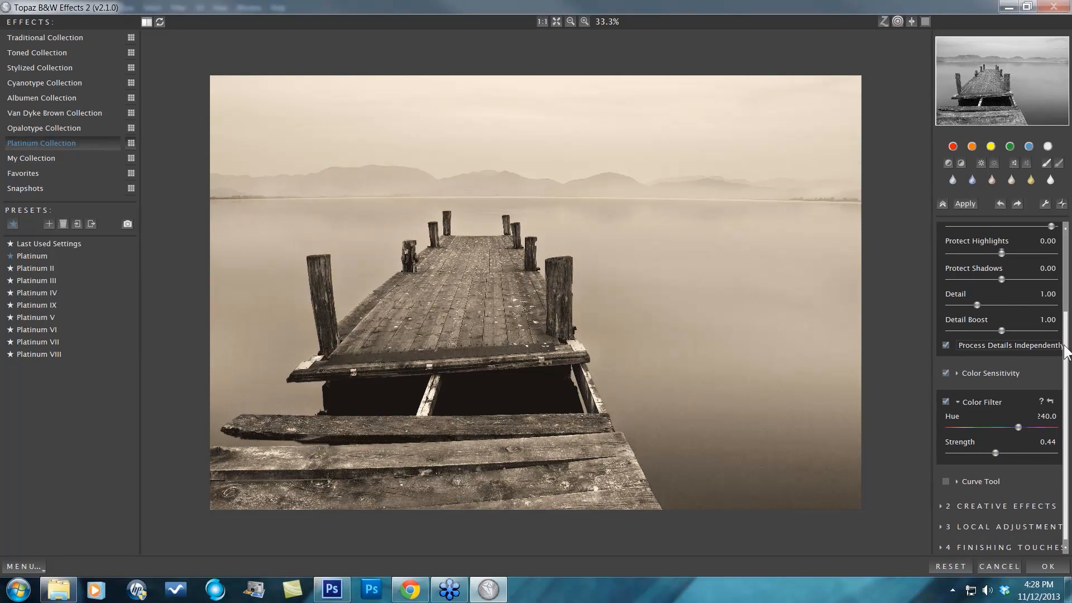
pyautogui.scroll(3, 986, 257)
pyautogui.click(957, 258)
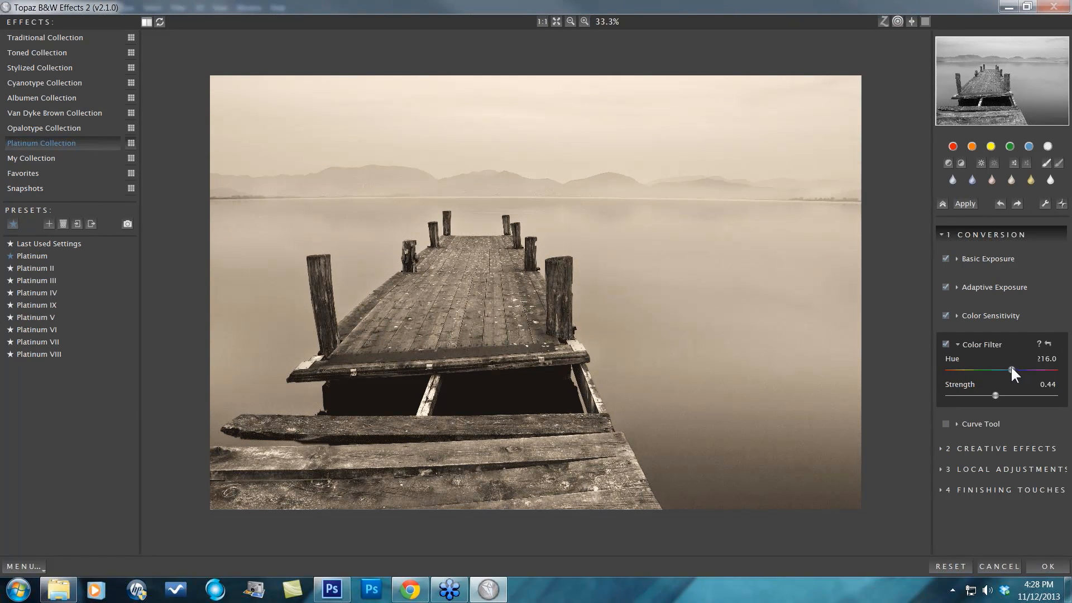
pyautogui.moveTo(1010, 368)
pyautogui.mouseDown()
pyautogui.moveTo(946, 367)
pyautogui.moveTo(1019, 369)
pyautogui.mouseUp()
pyautogui.moveTo(1016, 368); pyautogui.dragTo(1017, 369)
pyautogui.moveTo(999, 394); pyautogui.dragTo(1021, 398)
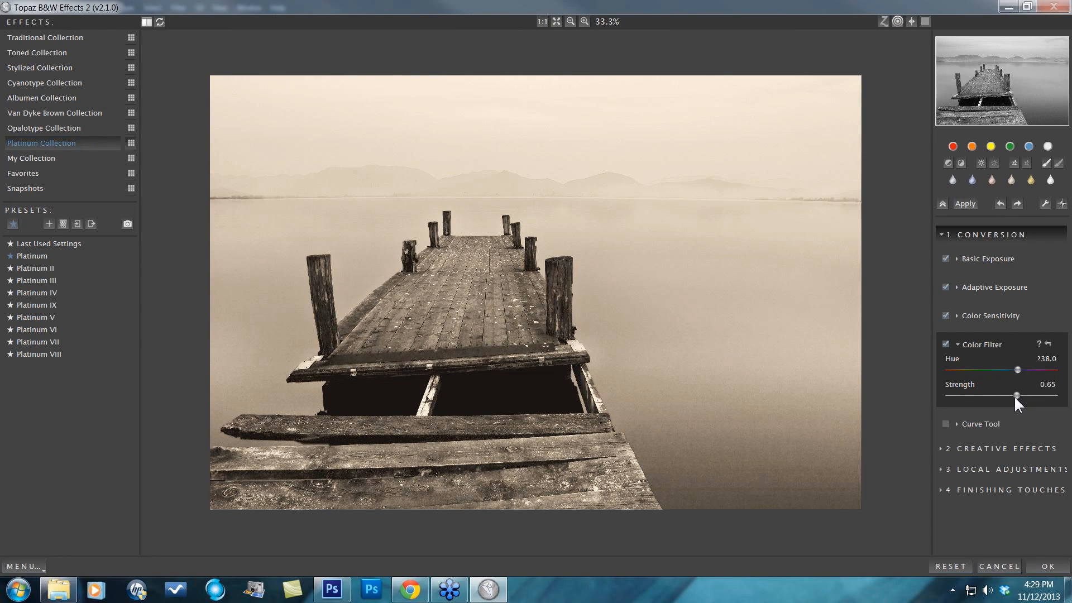
pyautogui.moveTo(996, 395); pyautogui.dragTo(994, 394)
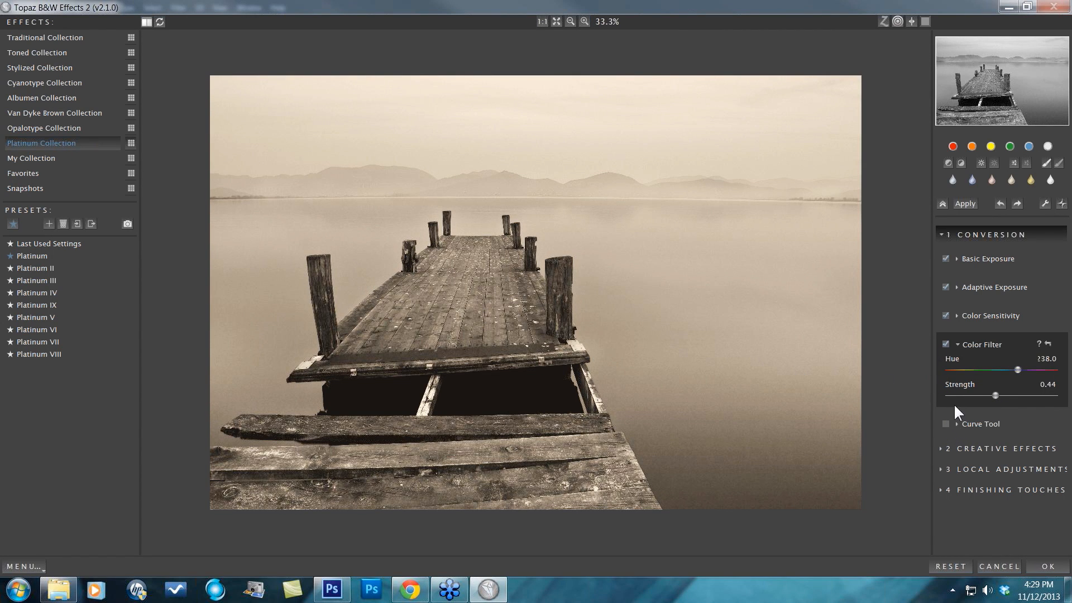
# Step: Try the Curve Tool with the Light Contrast curve and reshape its highlight and shadow points, and disable the tool
pyautogui.click(956, 423)
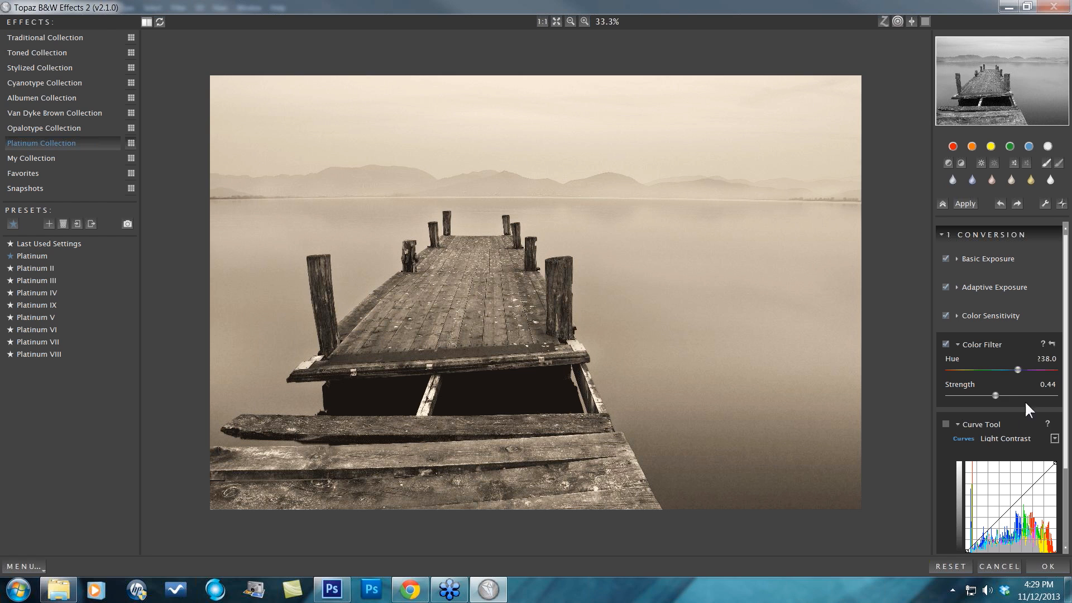
pyautogui.click(1053, 439)
pyautogui.click(1021, 474)
pyautogui.moveTo(1064, 424); pyautogui.dragTo(1065, 469)
pyautogui.moveTo(1028, 427); pyautogui.dragTo(1036, 426)
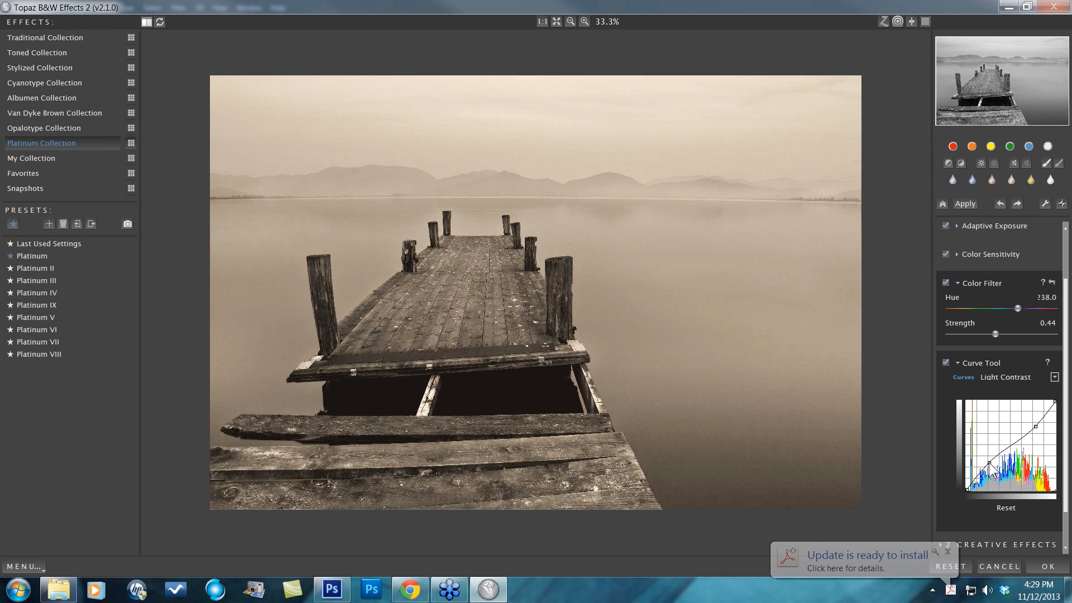
pyautogui.moveTo(991, 466); pyautogui.dragTo(989, 462)
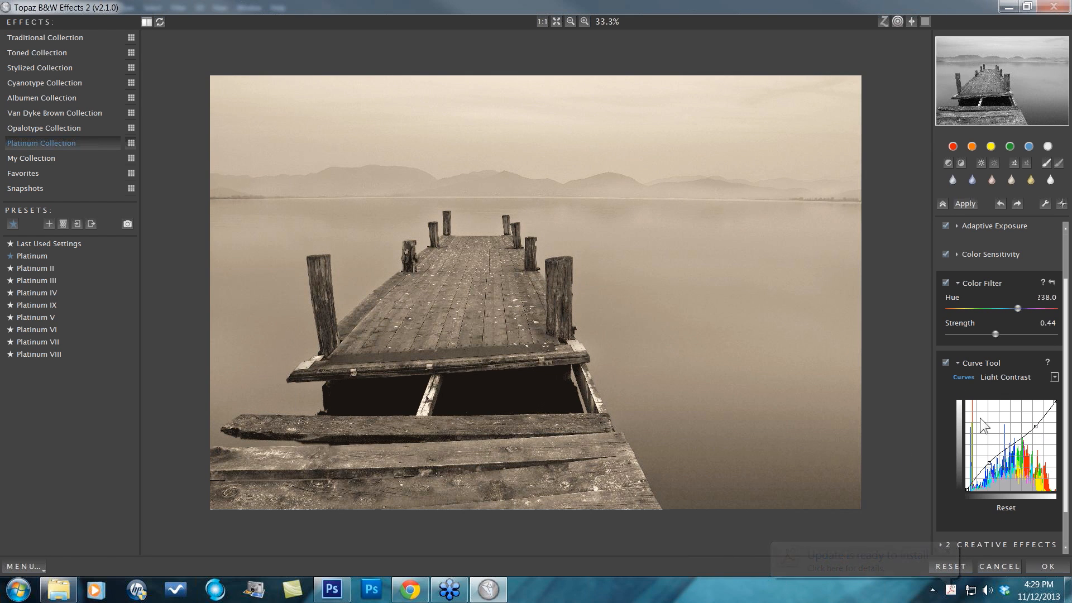
pyautogui.click(945, 362)
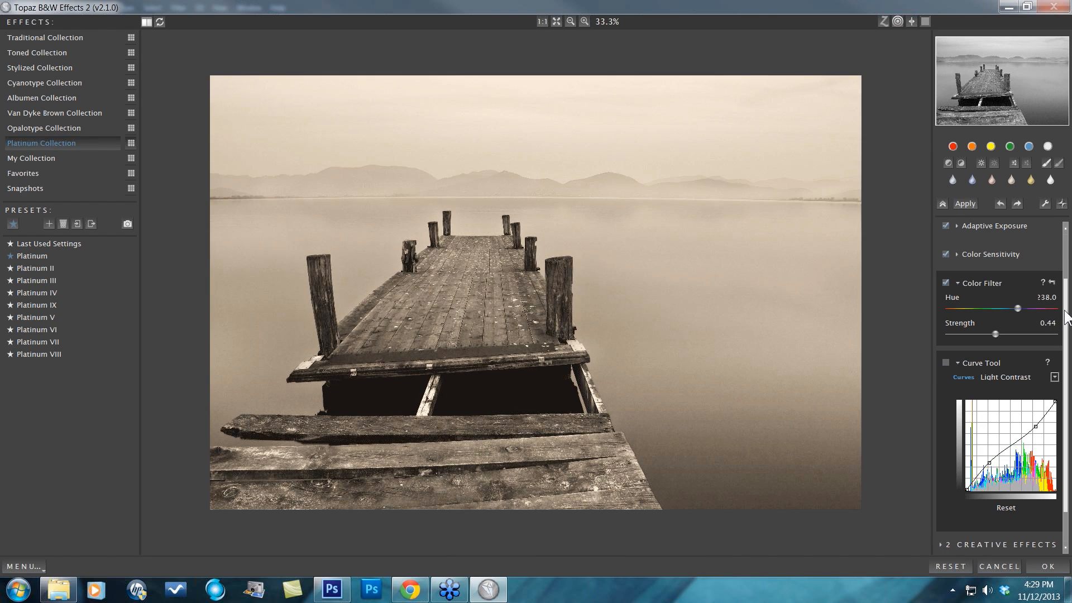
# Step: Try the Simplify effect under Creative Effects and disable it
pyautogui.scroll(-3, 983, 424)
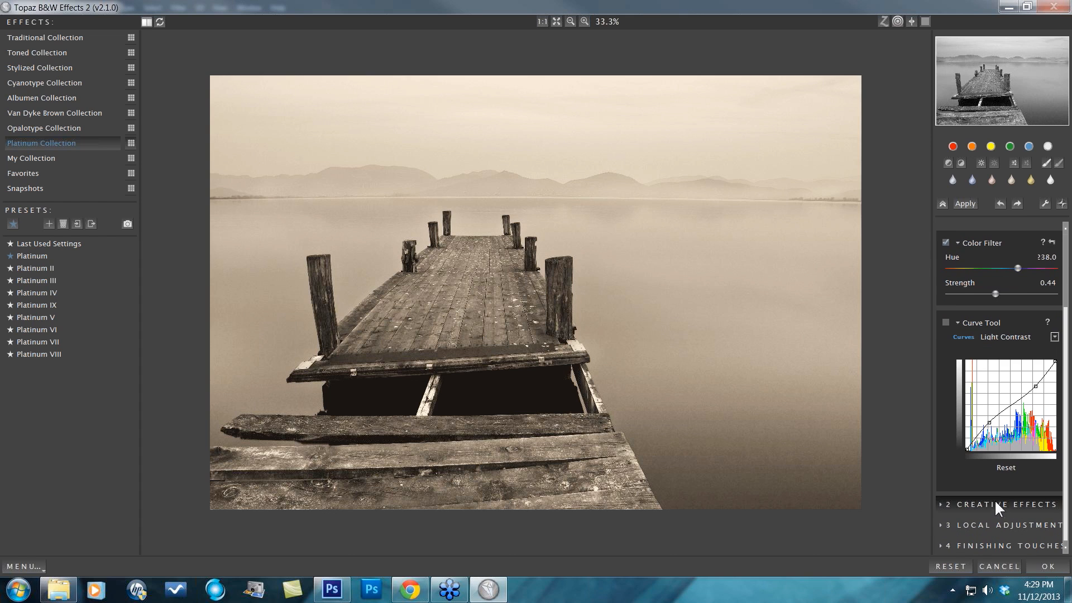
pyautogui.click(941, 502)
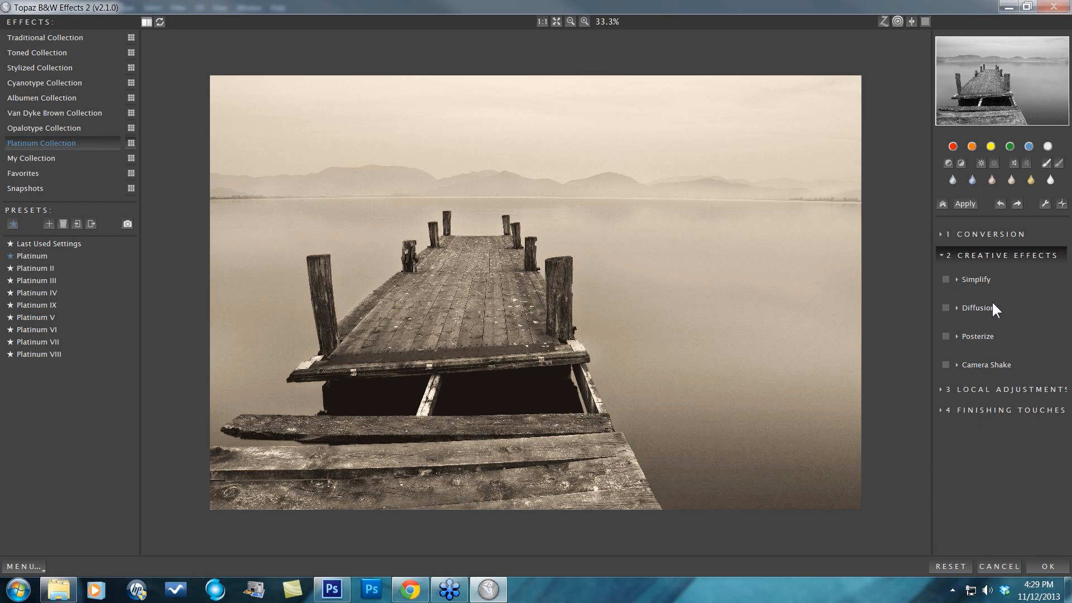
pyautogui.click(956, 279)
pyautogui.click(945, 279)
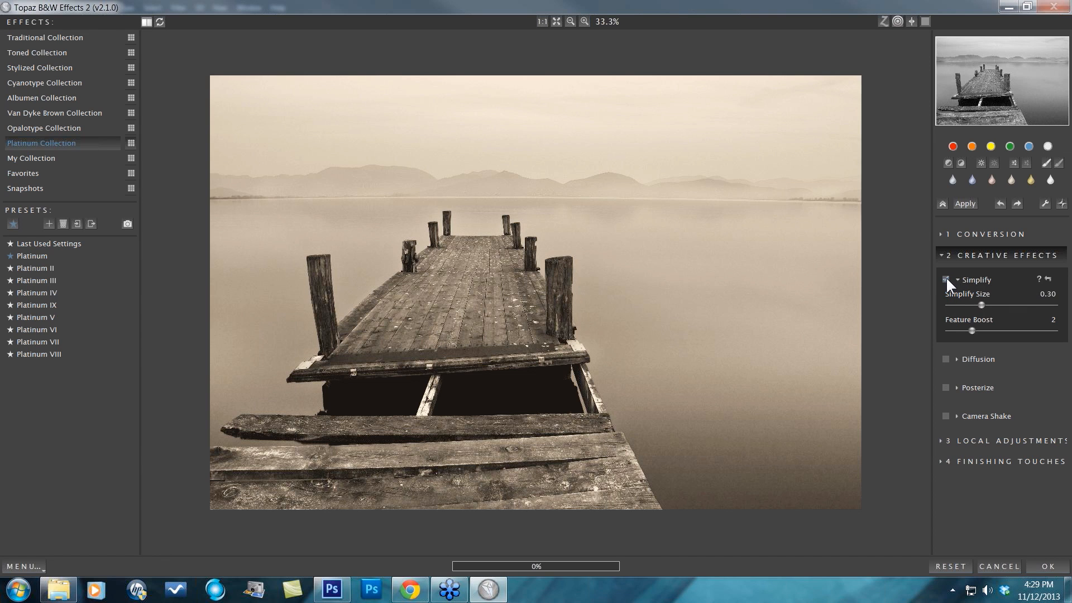
pyautogui.click(945, 279)
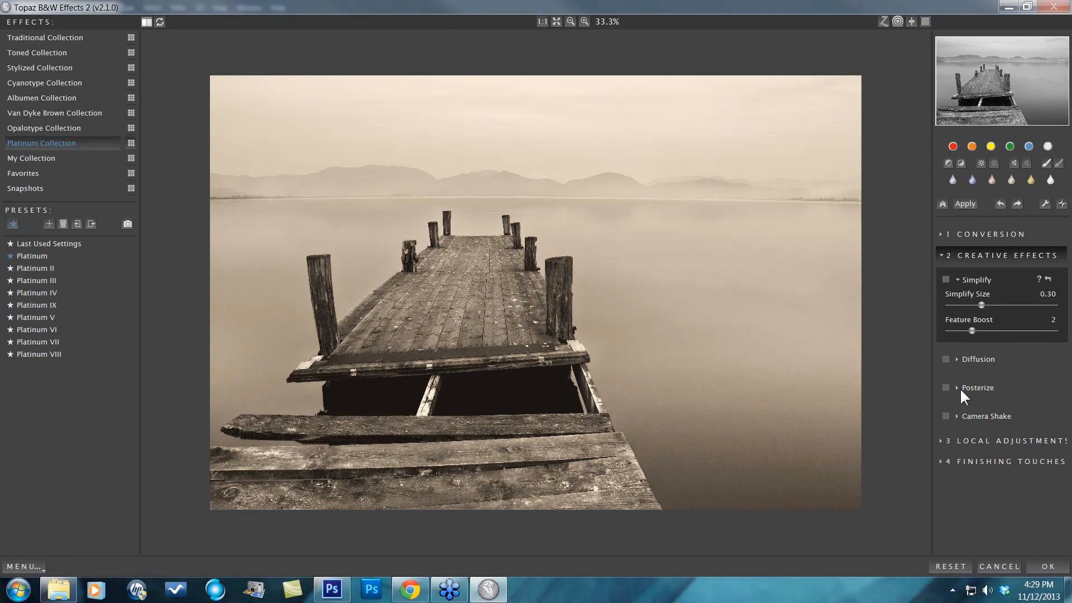
# Step: Return to the Conversion settings, test the Adaptive Exposure detail at 2.20, and reset it to 1.00
pyautogui.click(941, 441)
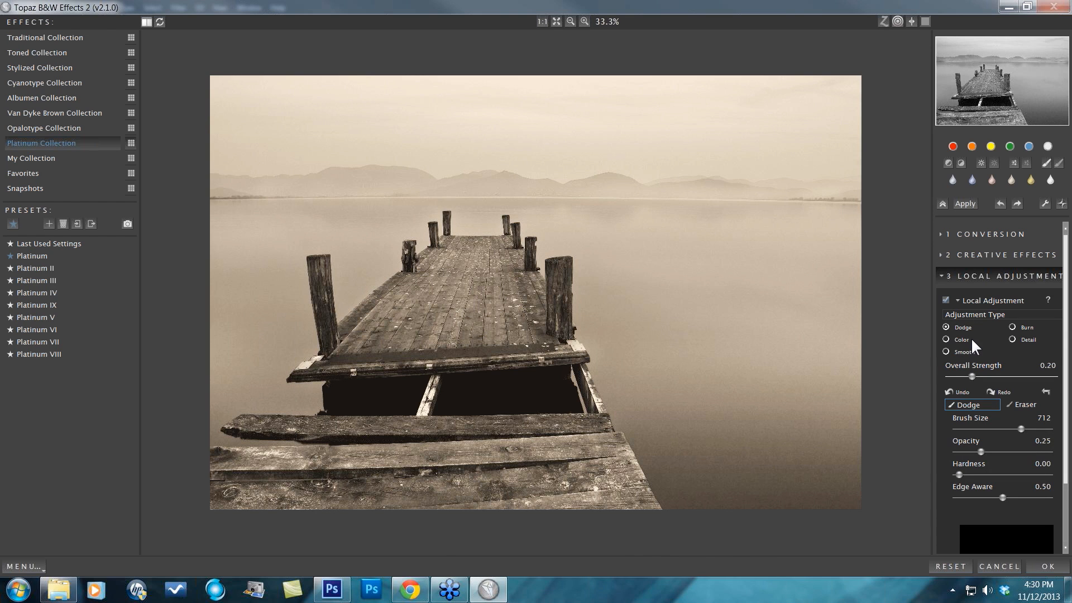
pyautogui.click(949, 234)
pyautogui.click(959, 283)
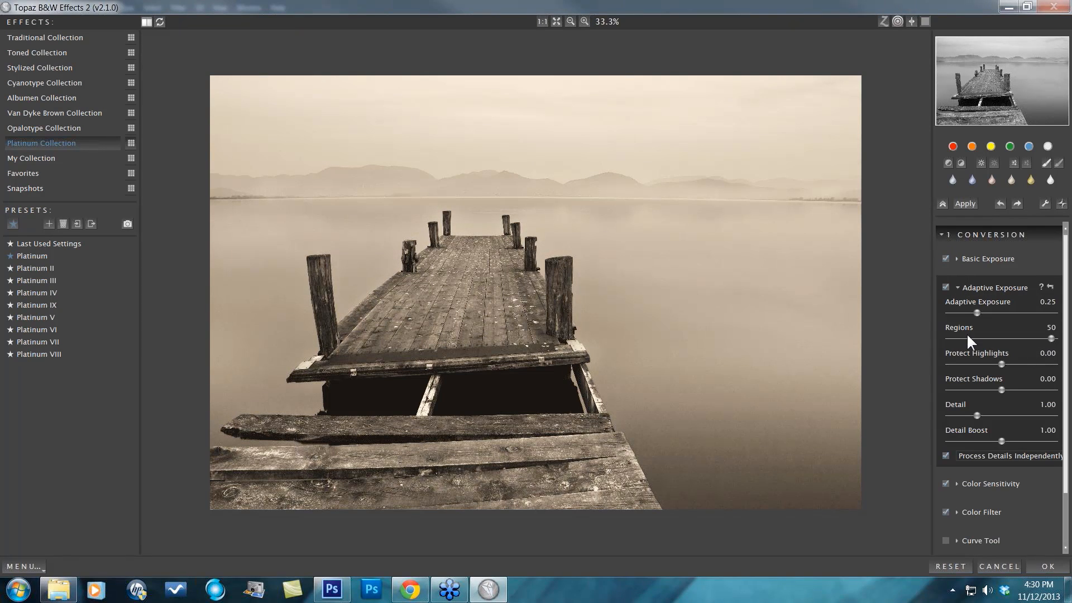
pyautogui.moveTo(977, 415); pyautogui.dragTo(1007, 416)
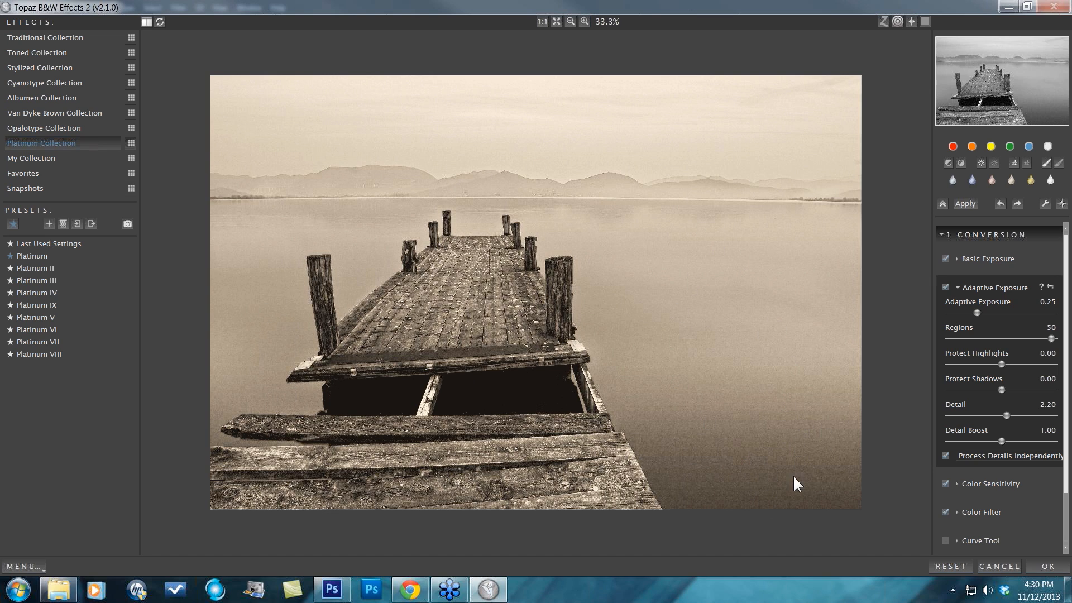
pyautogui.doubleClick(955, 404)
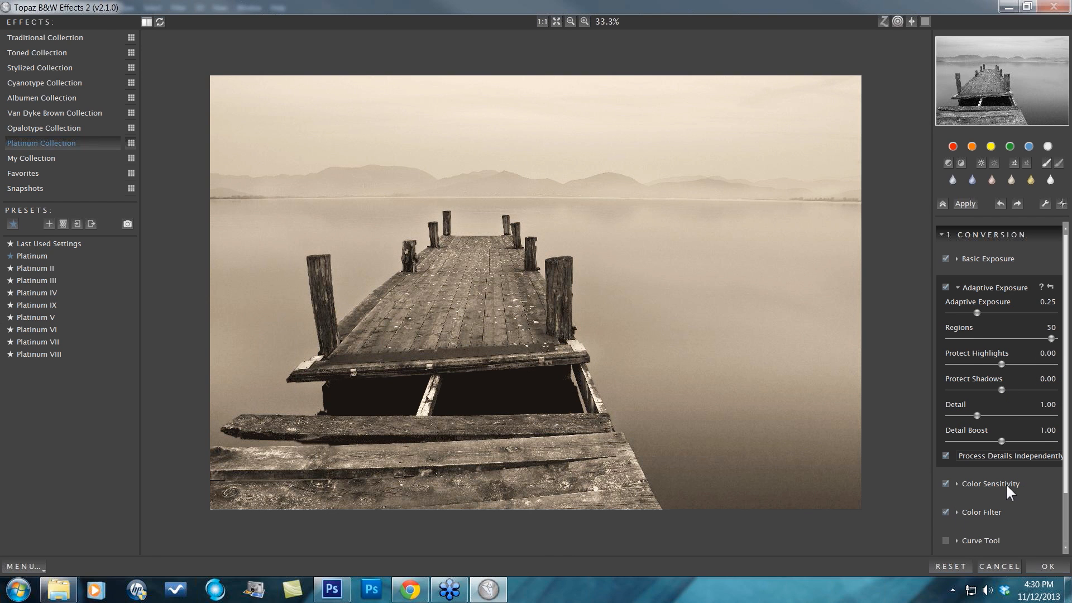
# Step: Choose the Detail brush under Local Adjustments with size 662, opacity 0.80, hardness 0.00 and edge awareness 1.00
pyautogui.scroll(-2, 993, 503)
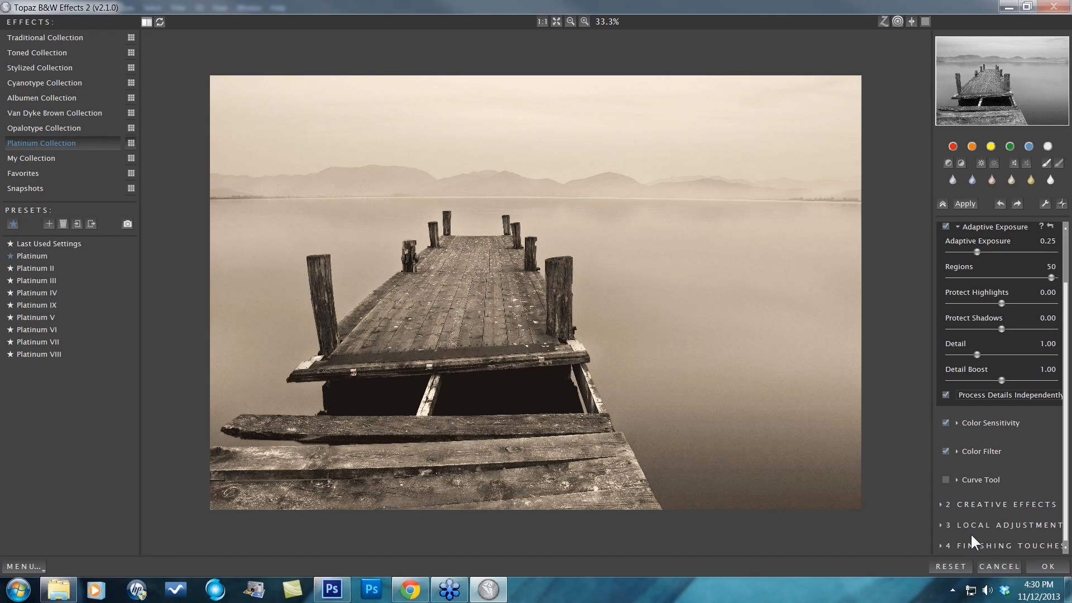
pyautogui.click(942, 525)
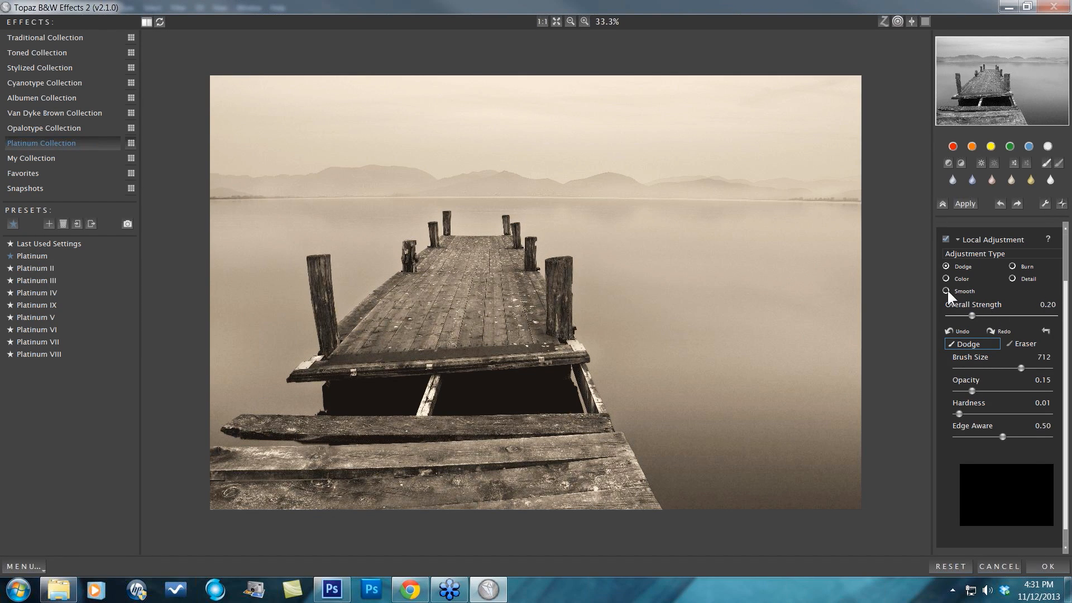
pyautogui.click(1010, 278)
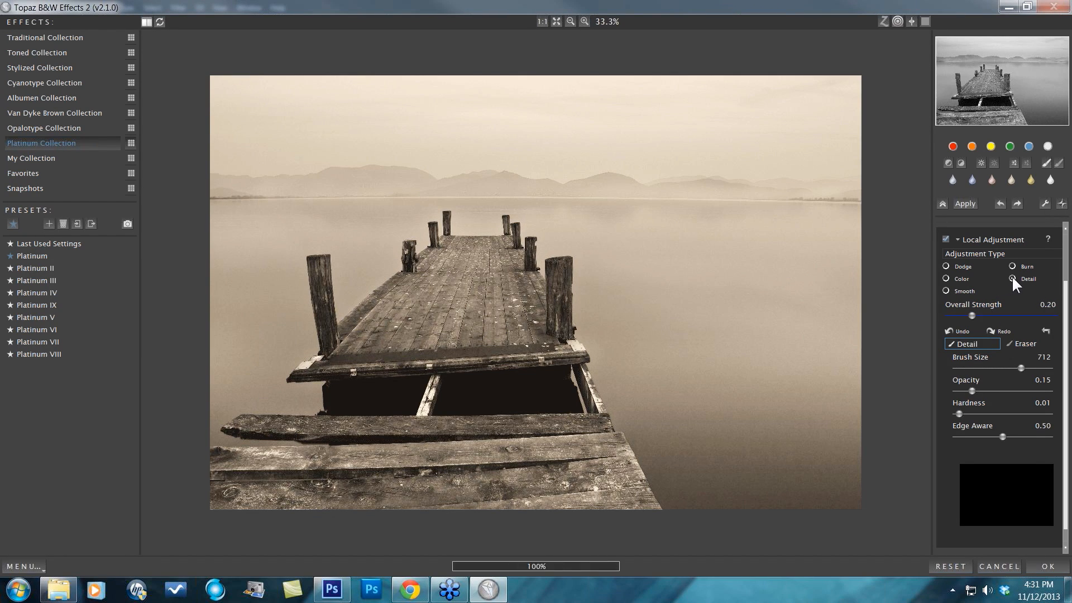
pyautogui.scroll(-2, 994, 268)
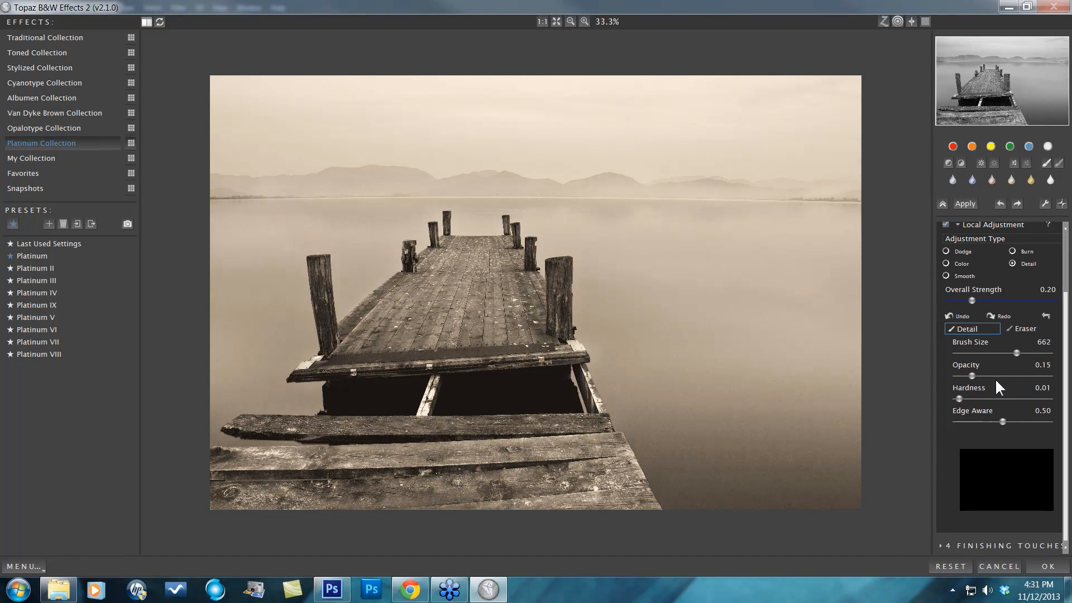
pyautogui.moveTo(972, 375); pyautogui.dragTo(1028, 377)
pyautogui.moveTo(1003, 421); pyautogui.dragTo(1064, 426)
# Step: Brush detail over the pier's deck, posts, front beam and foreground planks, and increase the adjustment's overall strength
pyautogui.moveTo(351, 332)
pyautogui.mouseDown()
pyautogui.moveTo(341, 349)
pyautogui.moveTo(362, 307)
pyautogui.moveTo(437, 245)
pyautogui.moveTo(434, 229)
pyautogui.moveTo(447, 239)
pyautogui.moveTo(447, 219)
pyautogui.moveTo(445, 236)
pyautogui.moveTo(514, 250)
pyautogui.moveTo(517, 235)
pyautogui.moveTo(550, 323)
pyautogui.moveTo(557, 280)
pyautogui.moveTo(560, 307)
pyautogui.mouseUp()
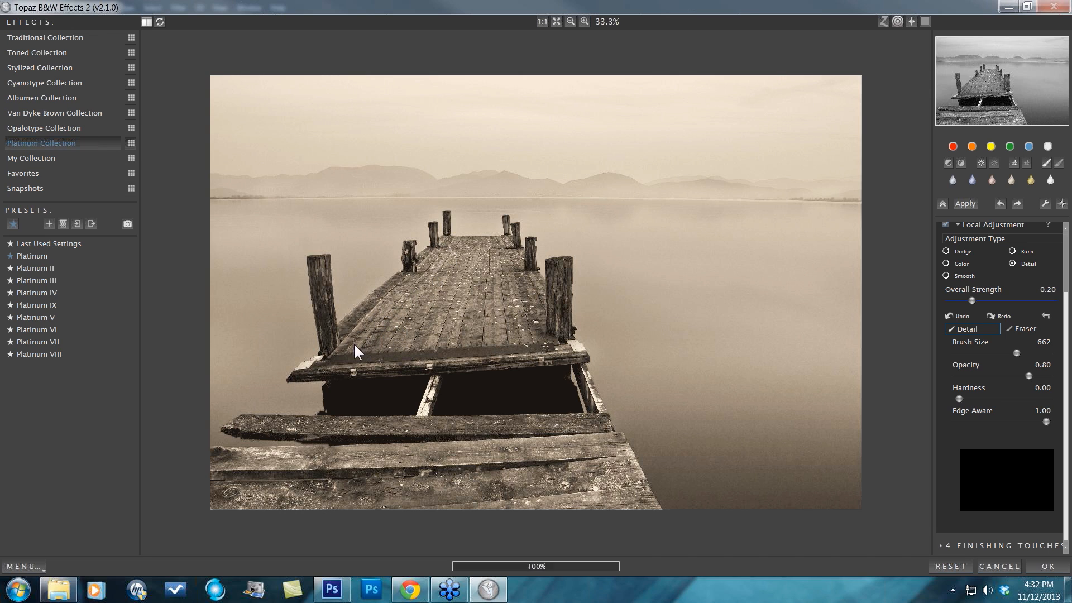
pyautogui.moveTo(321, 303); pyautogui.dragTo(316, 266)
pyautogui.moveTo(325, 315); pyautogui.dragTo(325, 321)
pyautogui.click(325, 325)
pyautogui.click(369, 357)
pyautogui.click(463, 359)
pyautogui.moveTo(362, 366); pyautogui.dragTo(495, 358)
pyautogui.moveTo(247, 426); pyautogui.dragTo(420, 426)
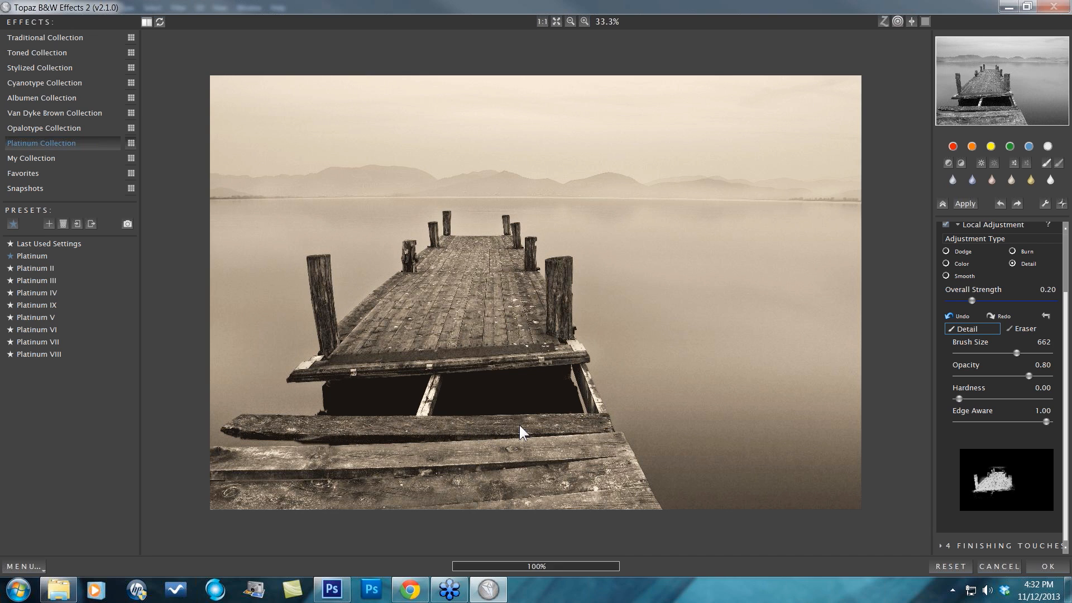
pyautogui.moveTo(519, 426)
pyautogui.mouseDown()
pyautogui.moveTo(600, 430)
pyautogui.moveTo(570, 447)
pyautogui.moveTo(217, 469)
pyautogui.moveTo(256, 498)
pyautogui.moveTo(551, 481)
pyautogui.mouseUp()
pyautogui.moveTo(625, 495)
pyautogui.mouseDown()
pyautogui.moveTo(476, 504)
pyautogui.moveTo(579, 501)
pyautogui.moveTo(579, 476)
pyautogui.moveTo(429, 494)
pyautogui.mouseUp()
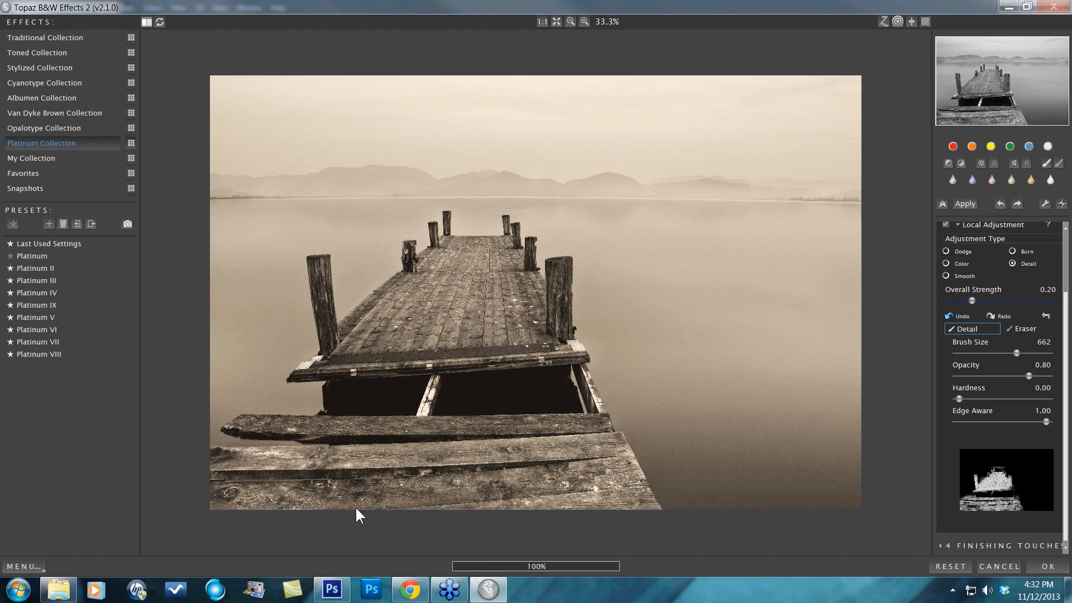
pyautogui.moveTo(423, 456)
pyautogui.mouseDown()
pyautogui.moveTo(584, 437)
pyautogui.moveTo(488, 424)
pyautogui.moveTo(281, 429)
pyautogui.mouseUp()
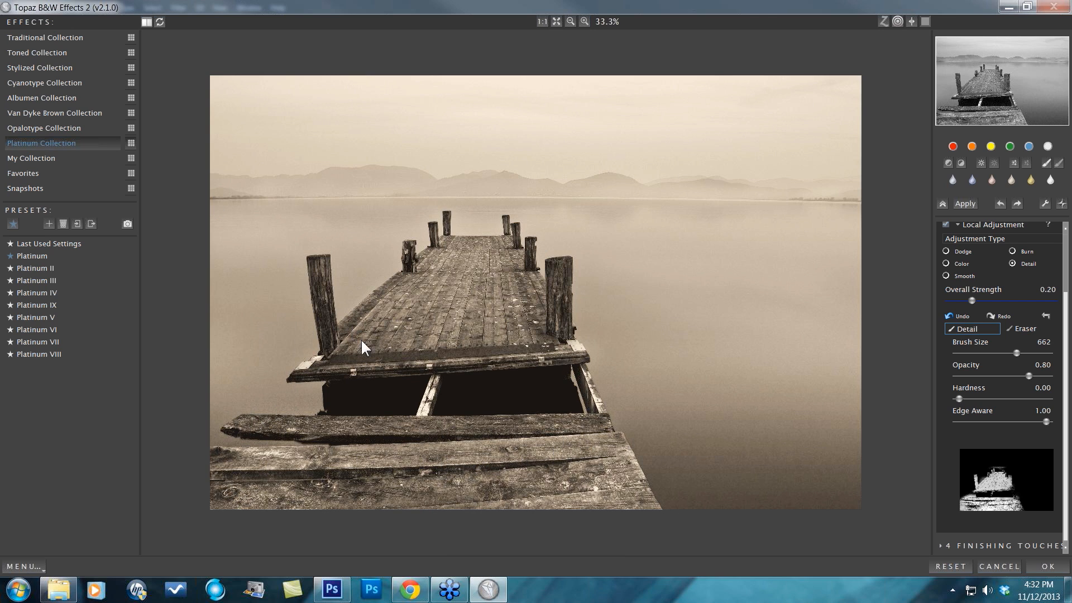
pyautogui.moveTo(362, 346)
pyautogui.mouseDown()
pyautogui.moveTo(497, 334)
pyautogui.moveTo(467, 319)
pyautogui.moveTo(505, 223)
pyautogui.moveTo(521, 269)
pyautogui.moveTo(527, 250)
pyautogui.moveTo(528, 277)
pyautogui.moveTo(558, 304)
pyautogui.mouseUp()
pyautogui.moveTo(437, 249)
pyautogui.mouseDown()
pyautogui.moveTo(449, 230)
pyautogui.moveTo(433, 296)
pyautogui.moveTo(353, 356)
pyautogui.mouseUp()
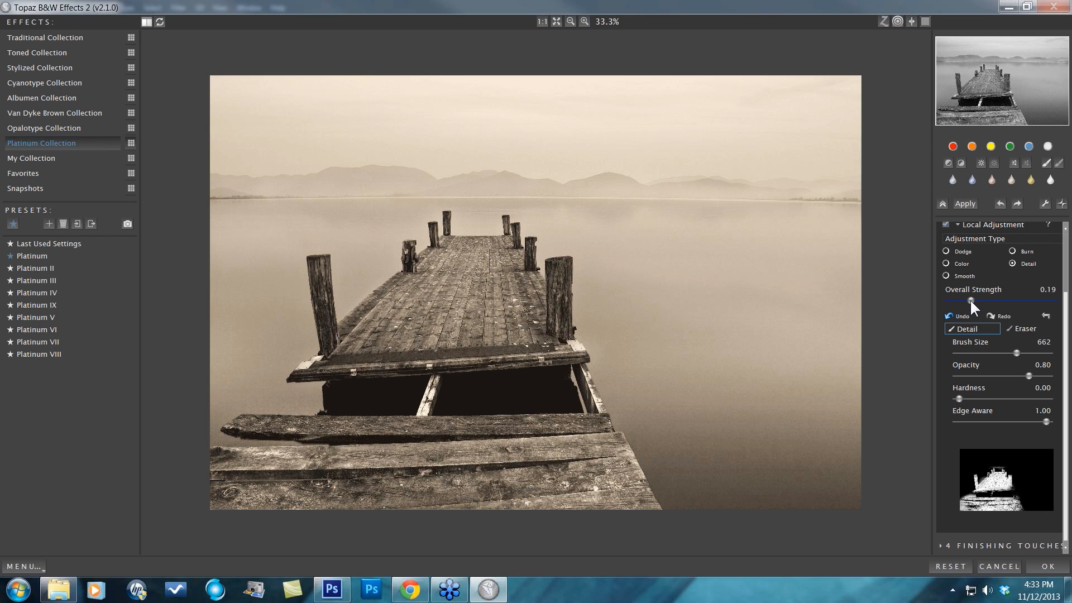
pyautogui.moveTo(970, 299); pyautogui.dragTo(984, 299)
pyautogui.click(946, 224)
# Step: Expand Quad Tone under Finishing Touches and darken its Color 1 to pure black
pyautogui.click(946, 544)
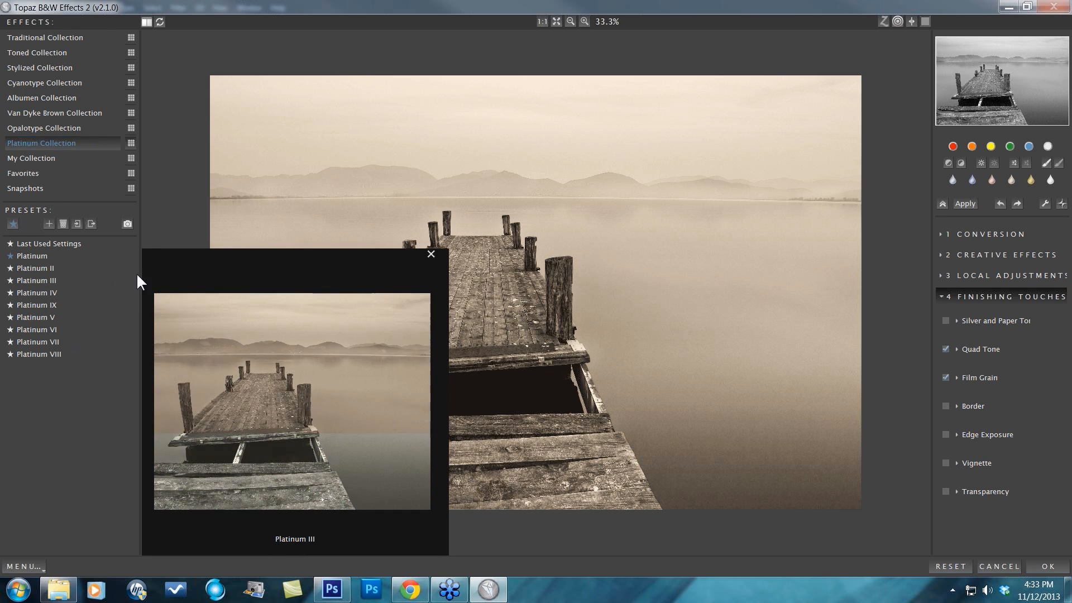
pyautogui.click(956, 347)
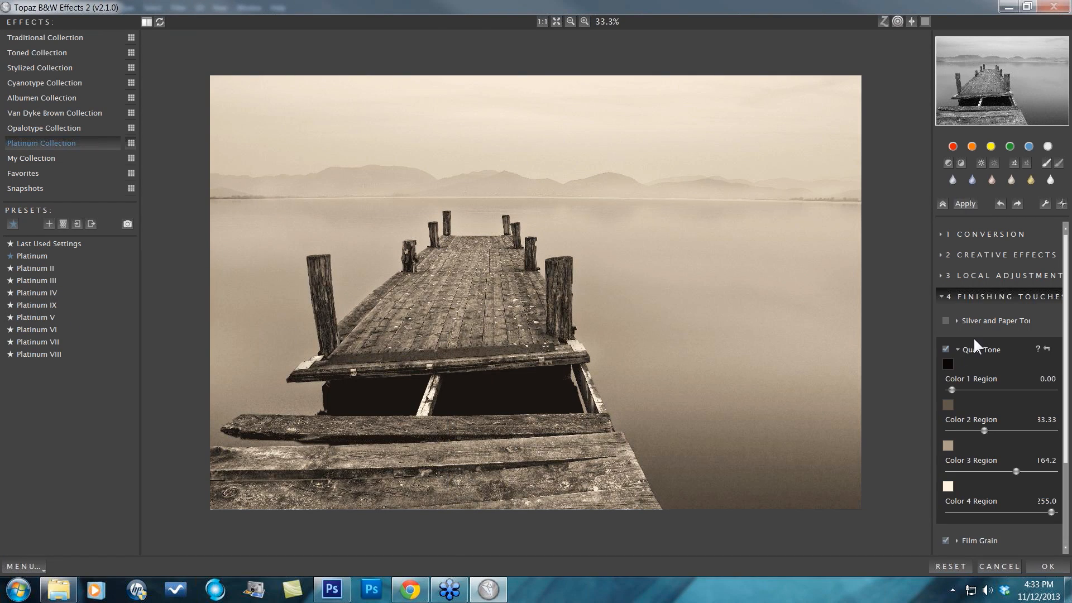
pyautogui.scroll(-2, 1069, 346)
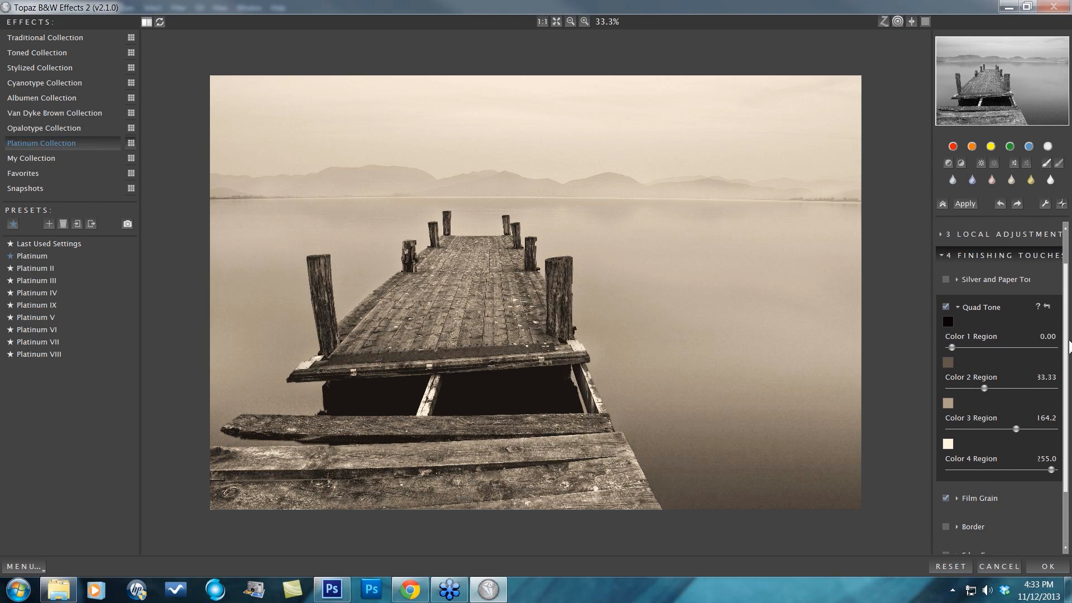
pyautogui.scroll(-1, 1070, 346)
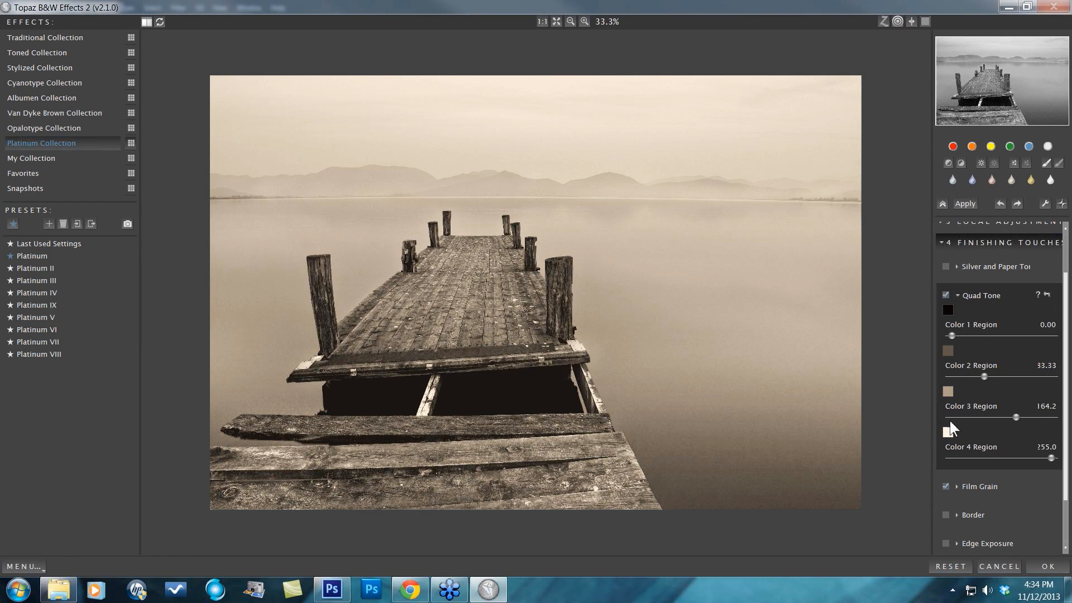
pyautogui.click(947, 310)
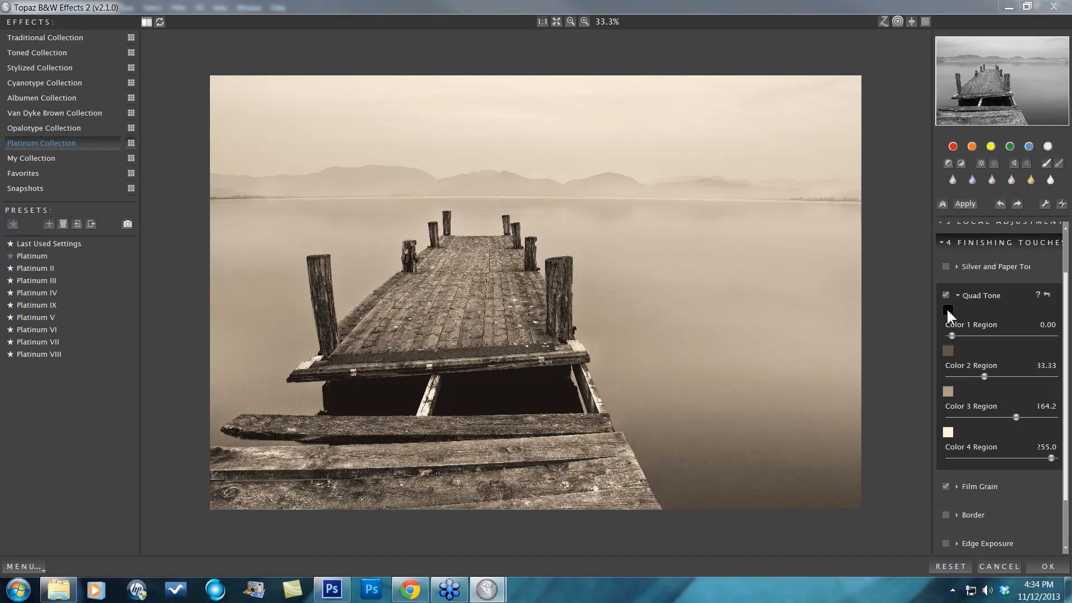
pyautogui.moveTo(522, 169); pyautogui.dragTo(742, 83)
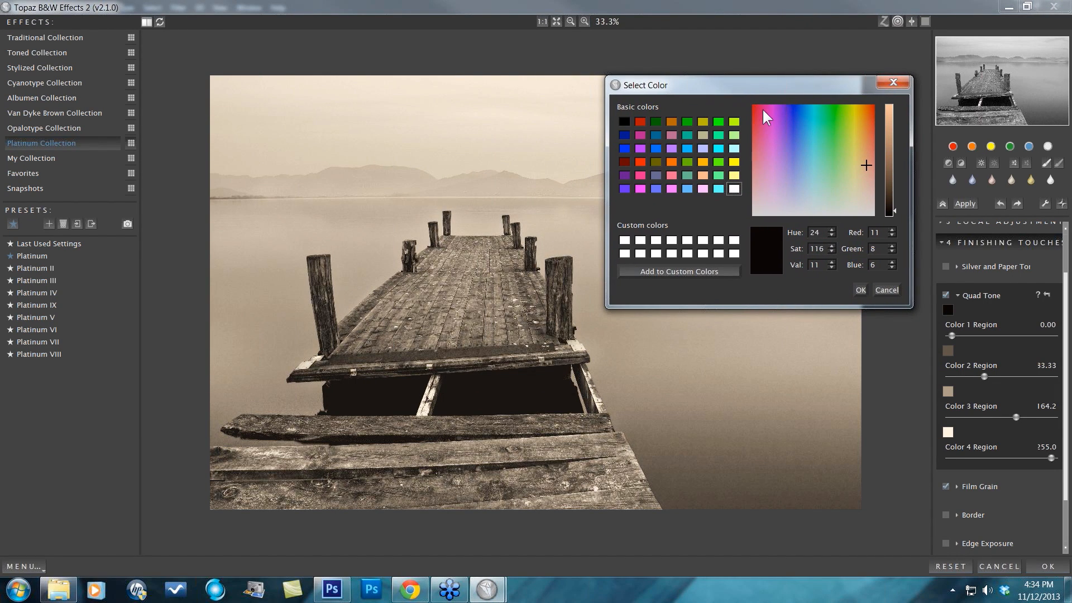
pyautogui.moveTo(699, 86); pyautogui.dragTo(711, 86)
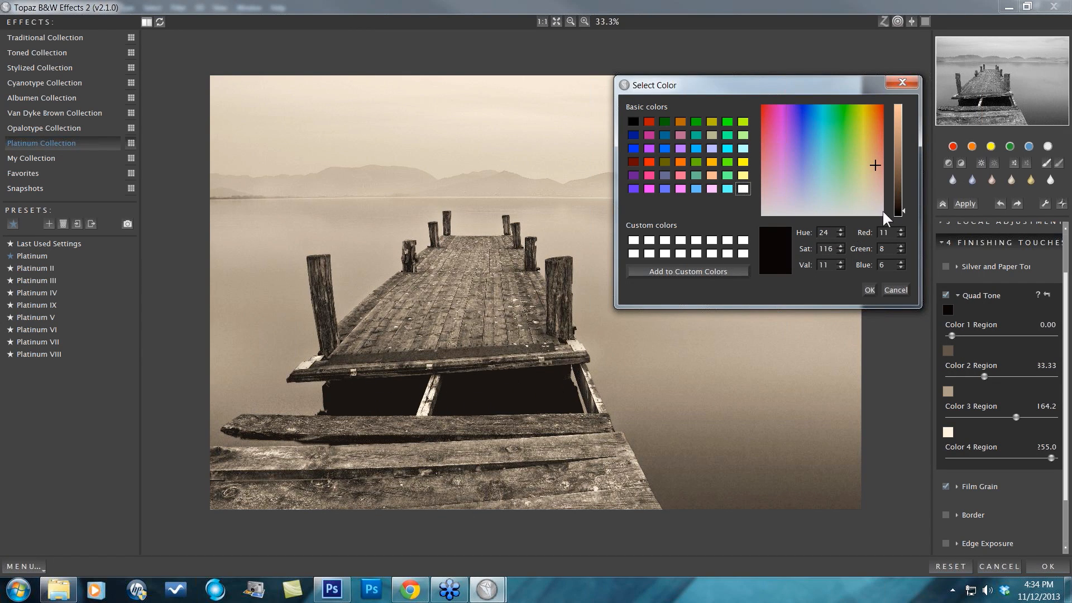
pyautogui.moveTo(902, 209); pyautogui.dragTo(902, 210)
pyautogui.click(868, 287)
pyautogui.click(869, 287)
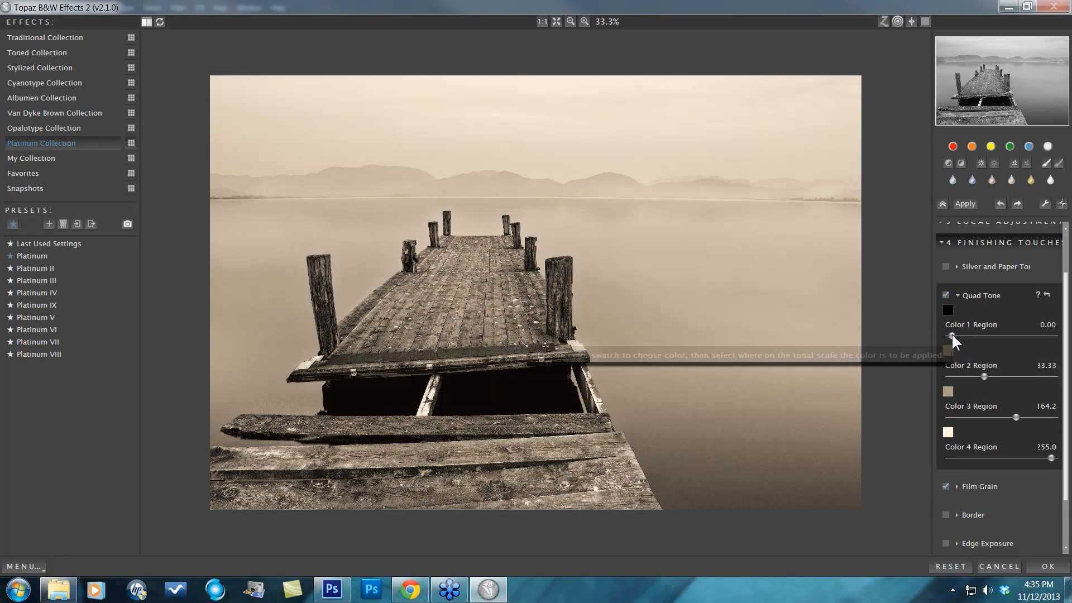
# Step: Test the Quad Tone Color 1 region at 29.75 and return it to 0.00
pyautogui.moveTo(951, 336); pyautogui.dragTo(962, 335)
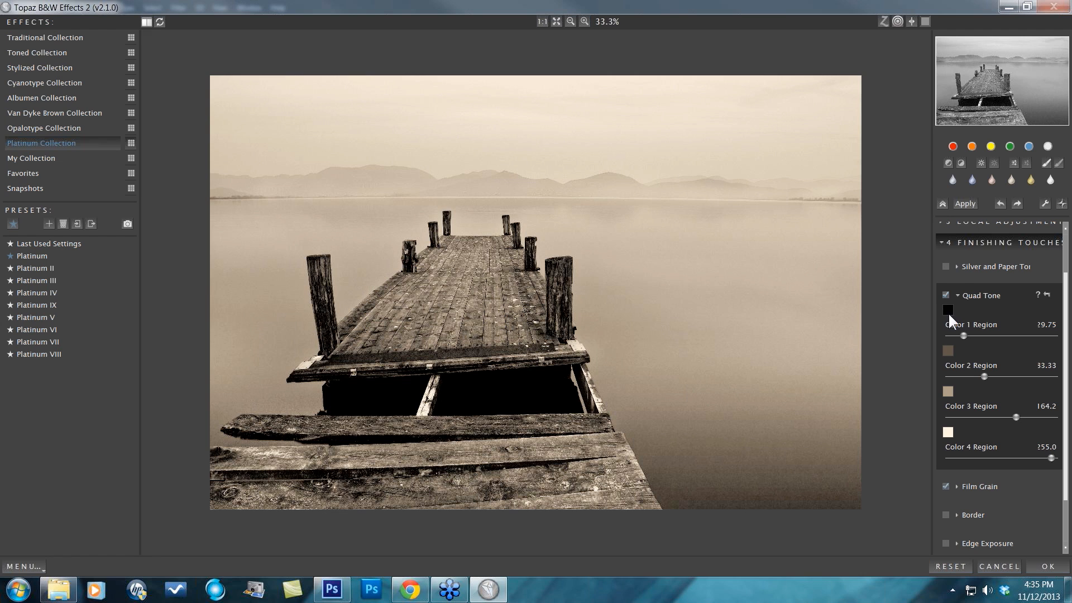
pyautogui.moveTo(962, 337); pyautogui.dragTo(921, 338)
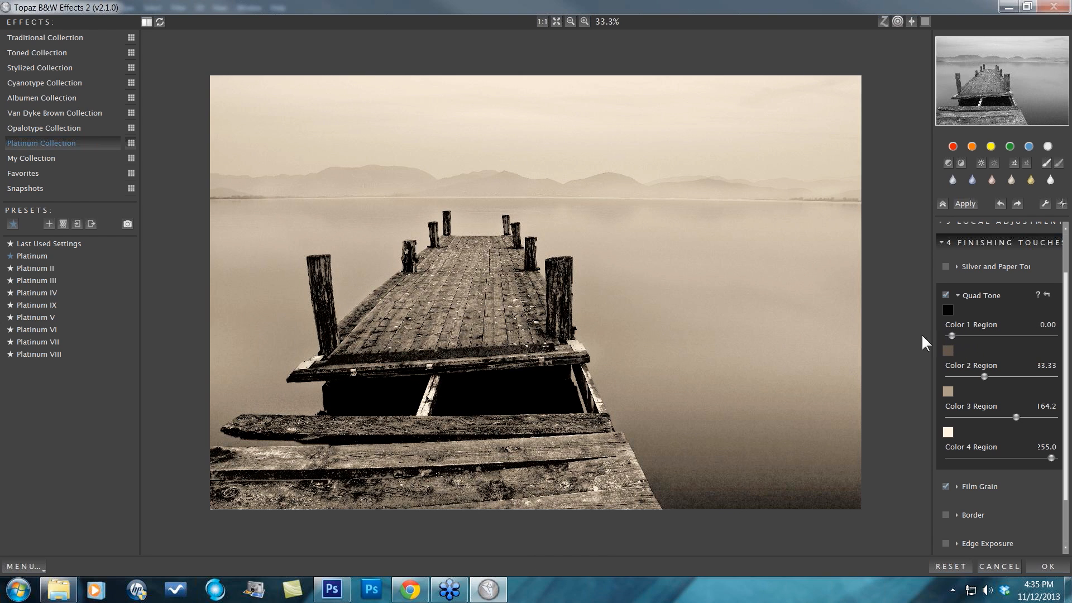
# Step: Desaturate Quad Tone Color 2 to a more neutral dark grey-brown
pyautogui.click(947, 350)
pyautogui.moveTo(527, 169); pyautogui.dragTo(808, 112)
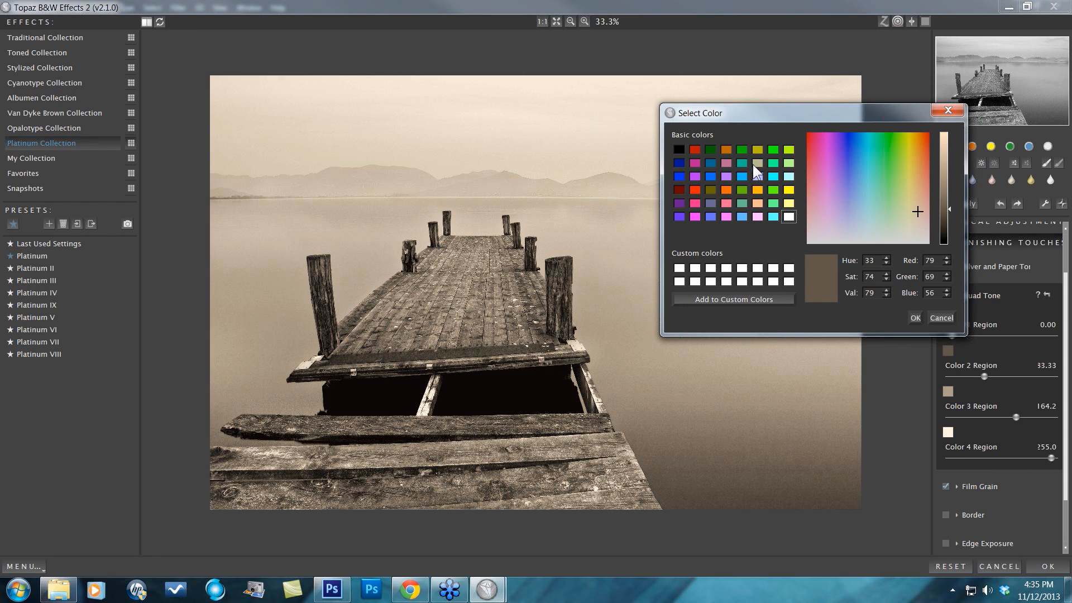
pyautogui.click(916, 212)
pyautogui.moveTo(917, 213); pyautogui.dragTo(916, 223)
pyautogui.click(915, 228)
pyautogui.click(914, 318)
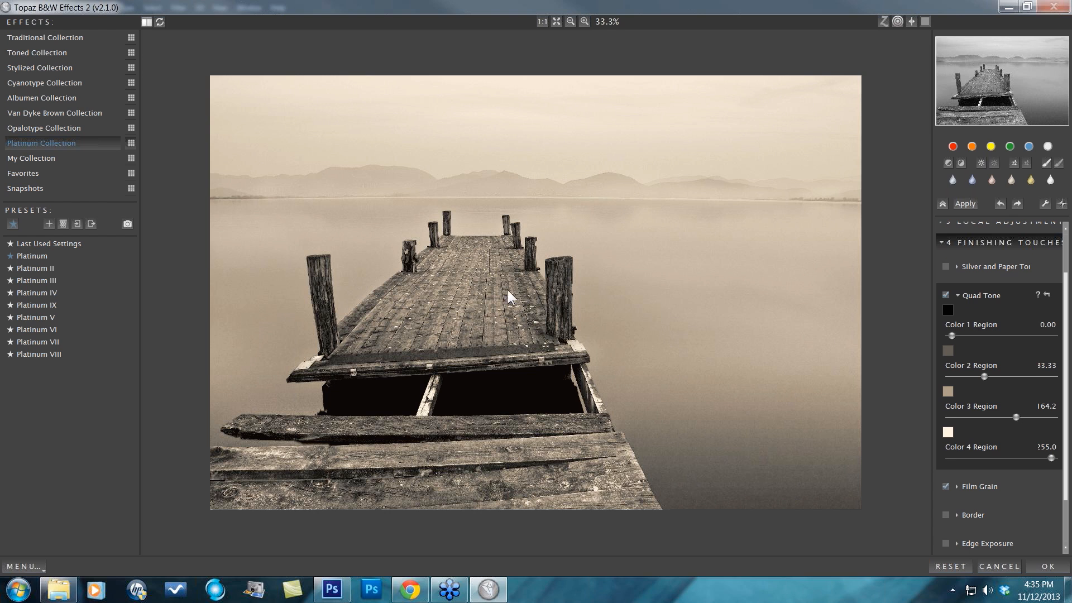
# Step: Desaturate Quad Tone Color 3 from tan toward a more neutral warm grey
pyautogui.click(951, 391)
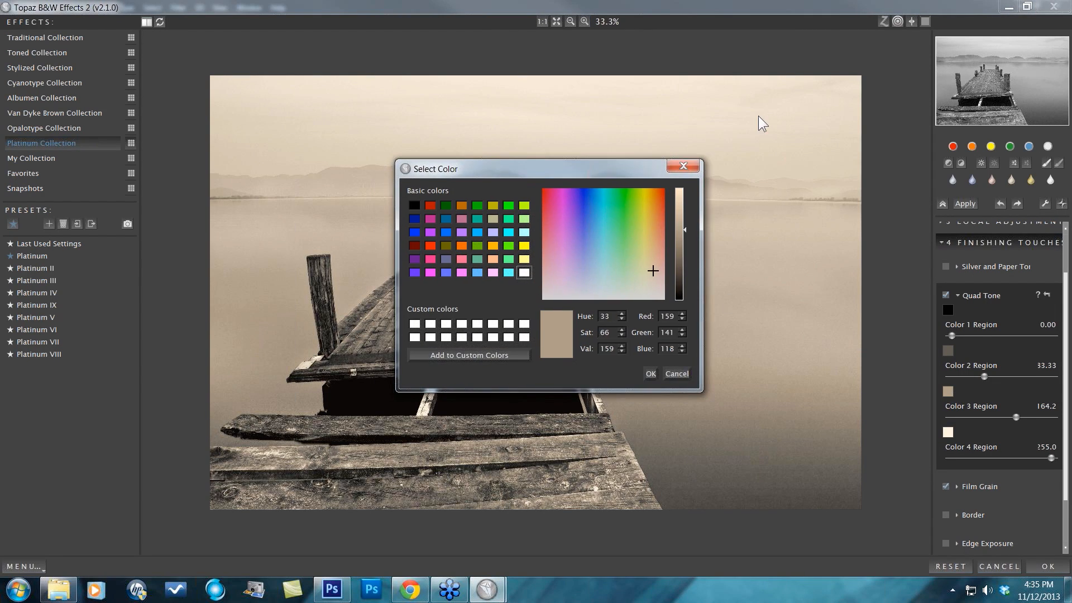
pyautogui.moveTo(649, 174); pyautogui.dragTo(868, 98)
pyautogui.moveTo(870, 192); pyautogui.dragTo(869, 207)
pyautogui.click(867, 292)
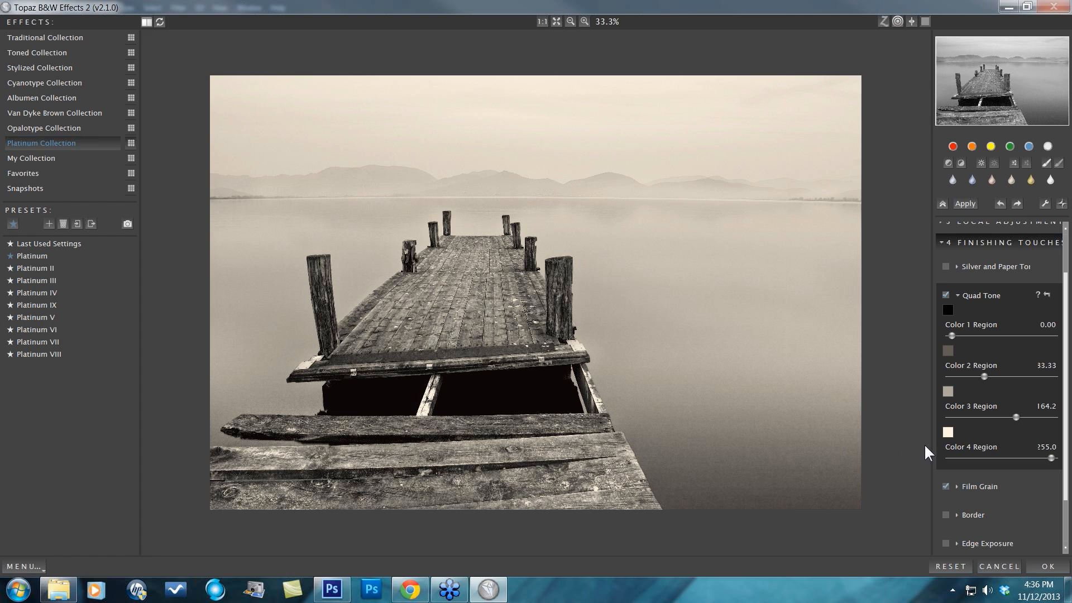
# Step: Set Quad Tone Color 4 to a paler cream with RGB values 255, 249, 233
pyautogui.click(947, 431)
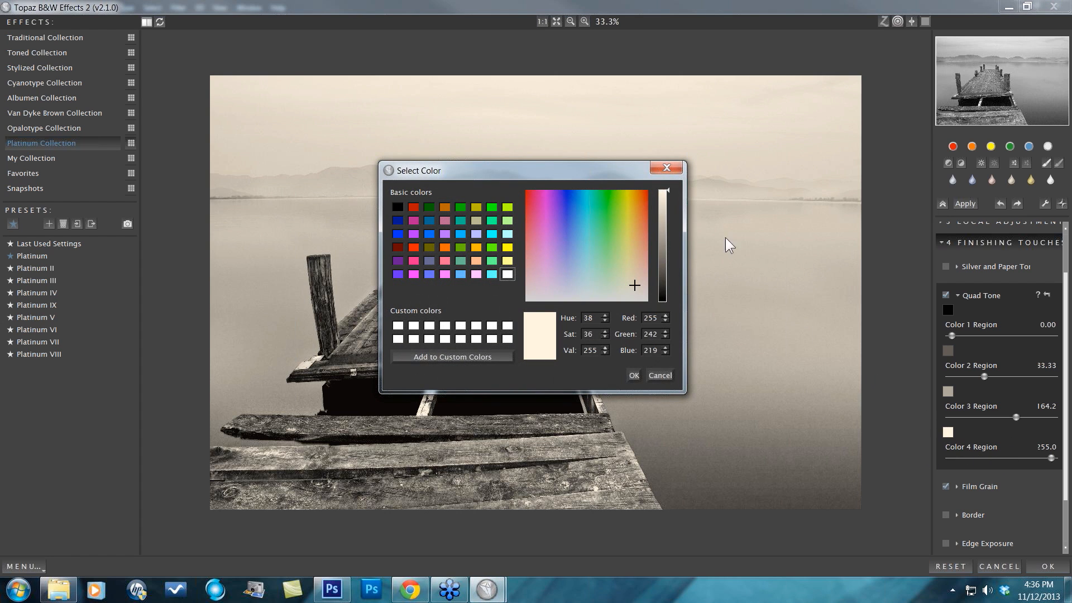
pyautogui.moveTo(630, 167); pyautogui.dragTo(785, 84)
pyautogui.click(789, 200)
pyautogui.moveTo(789, 201); pyautogui.dragTo(788, 209)
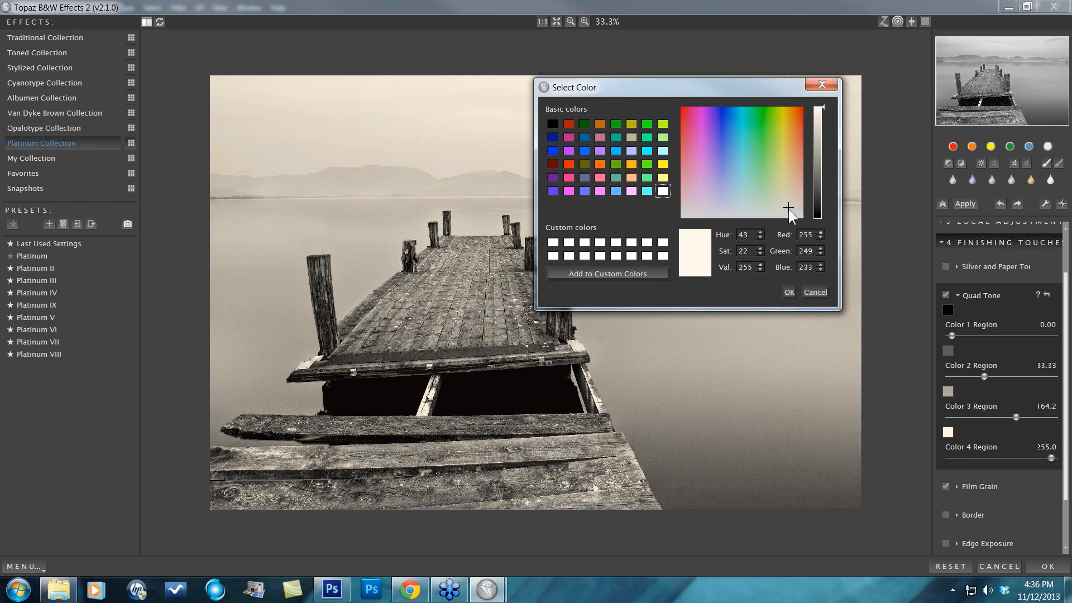
pyautogui.click(789, 292)
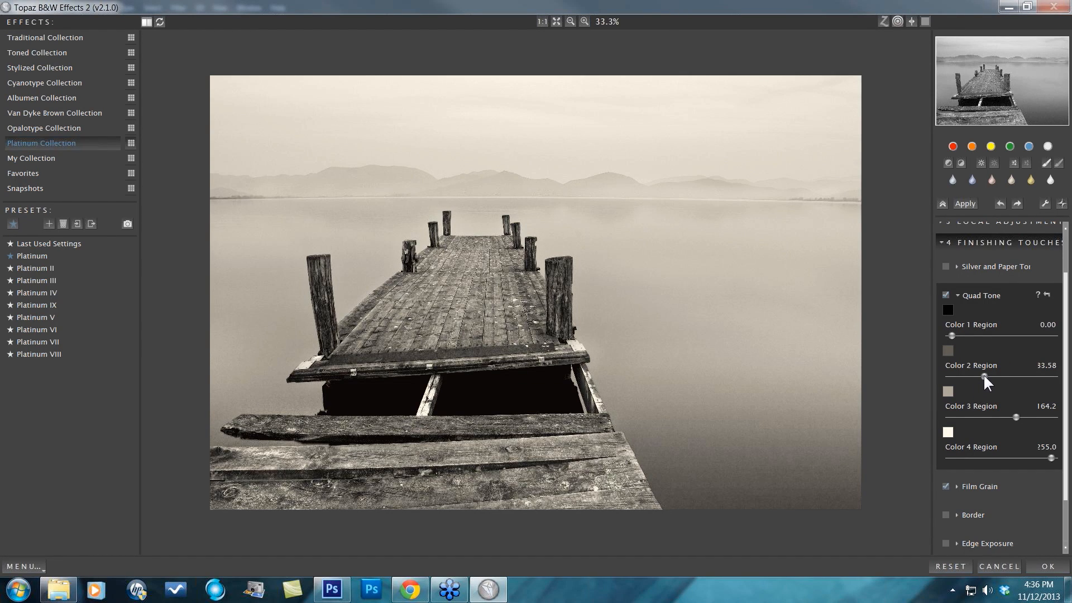
# Step: Set the Quad Tone Color 2 region to 76.50 and expand the Film Grain settings
pyautogui.moveTo(984, 377)
pyautogui.mouseDown()
pyautogui.moveTo(1002, 378)
pyautogui.moveTo(981, 375)
pyautogui.mouseUp()
pyautogui.moveTo(980, 375); pyautogui.dragTo(980, 375)
pyautogui.click(956, 485)
pyautogui.scroll(-3, 1066, 424)
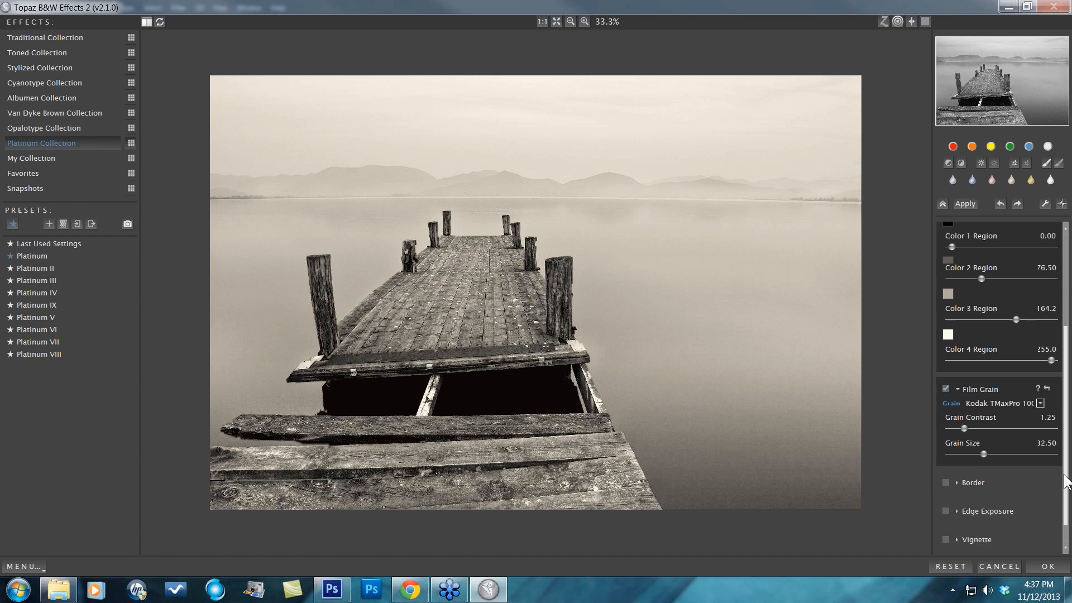
# Step: Check the available film grain types, turn off Film Grain, and collapse the Finishing Touches section
pyautogui.click(986, 391)
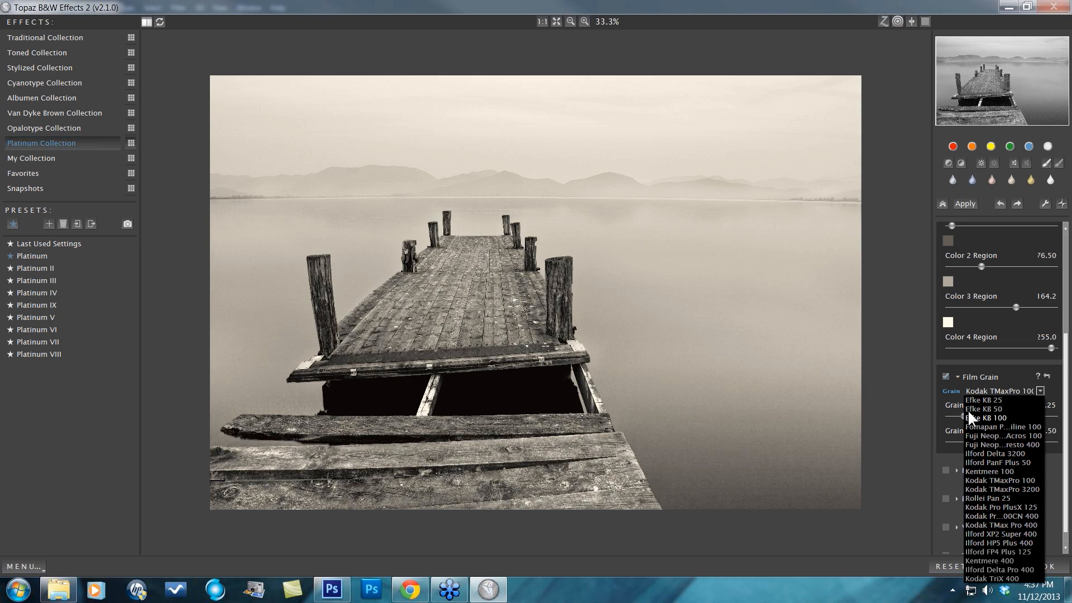
pyautogui.click(936, 393)
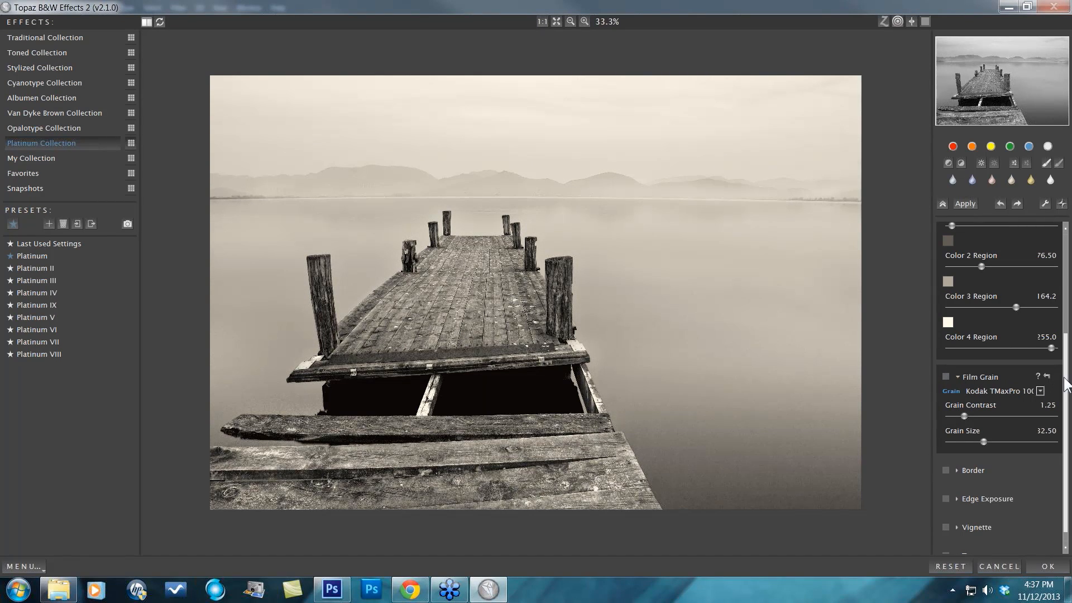
pyautogui.scroll(-1, 1066, 400)
pyautogui.scroll(-1, 1067, 402)
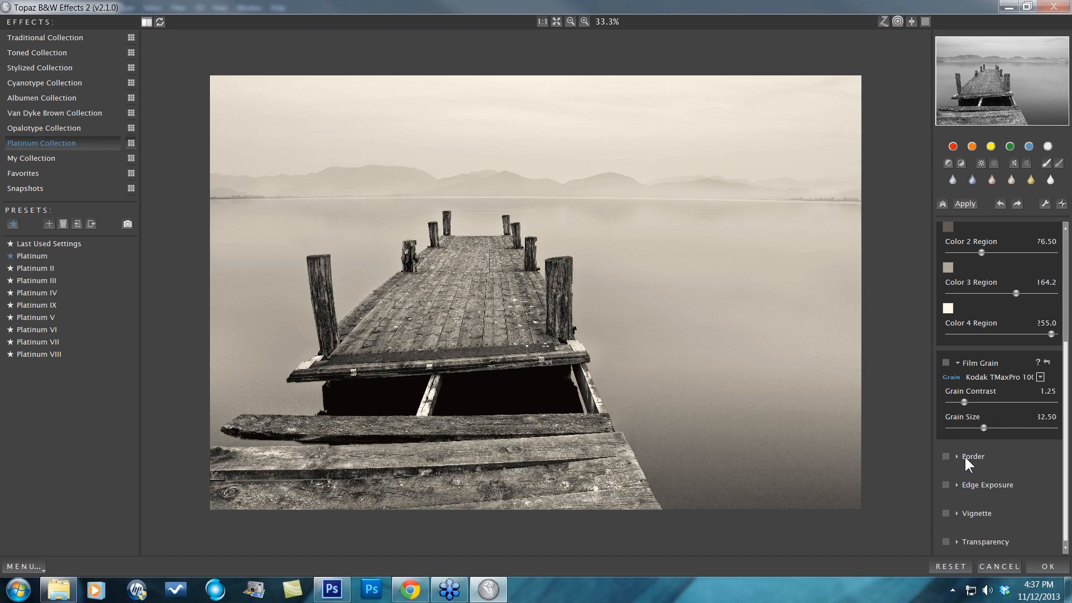
pyautogui.scroll(5, 1065, 496)
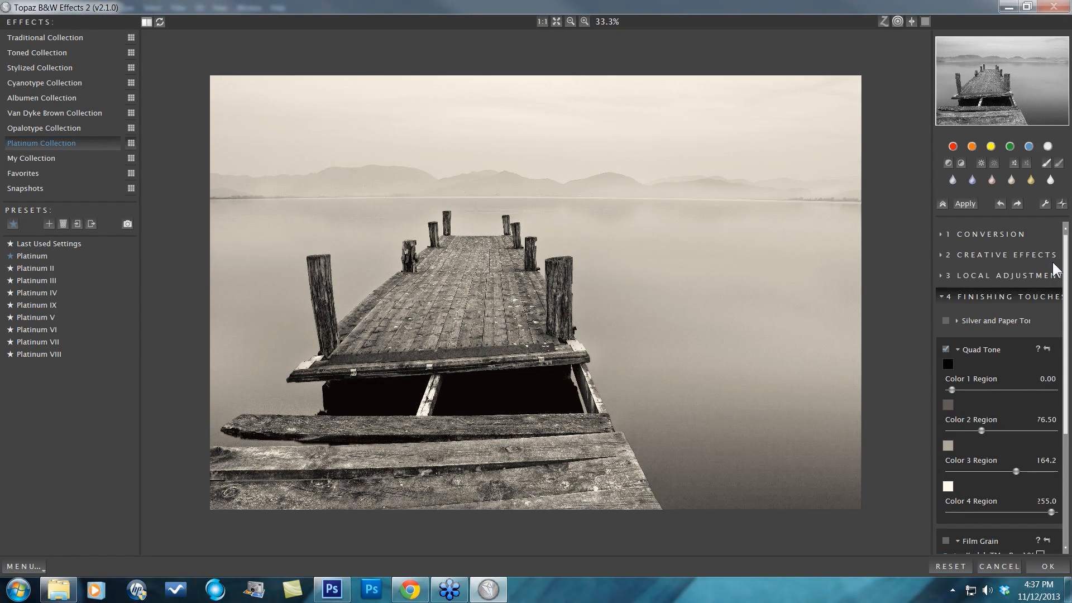
pyautogui.click(942, 297)
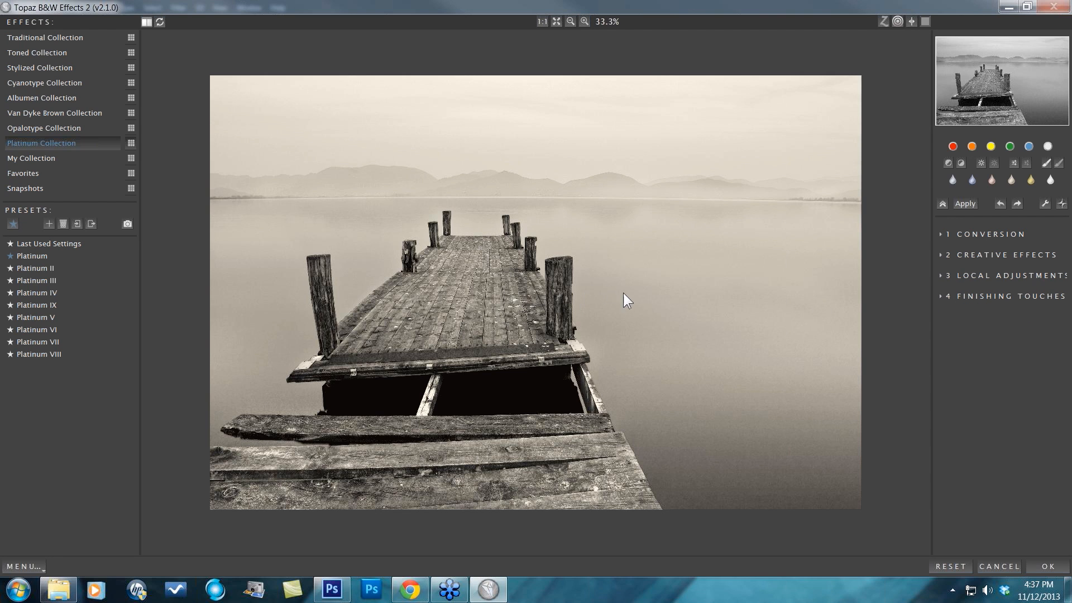
# Step: Apply the effect to the pier photo and compare it with the original by toggling the Background copy 2 layer's visibility
pyautogui.moveTo(707, 283); pyautogui.dragTo(798, 400)
pyautogui.click(1041, 566)
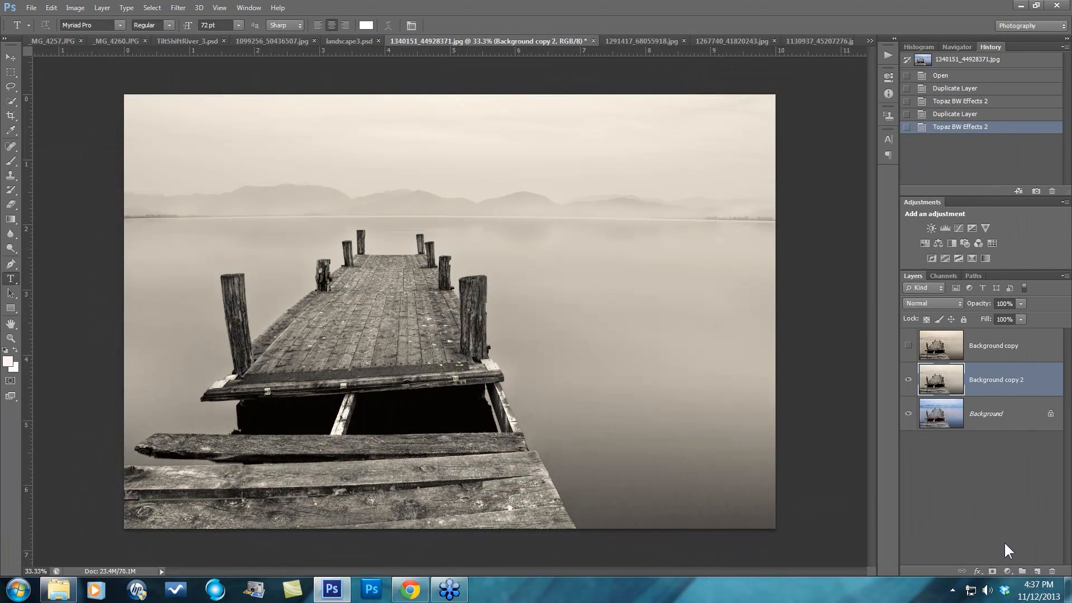
pyautogui.click(907, 380)
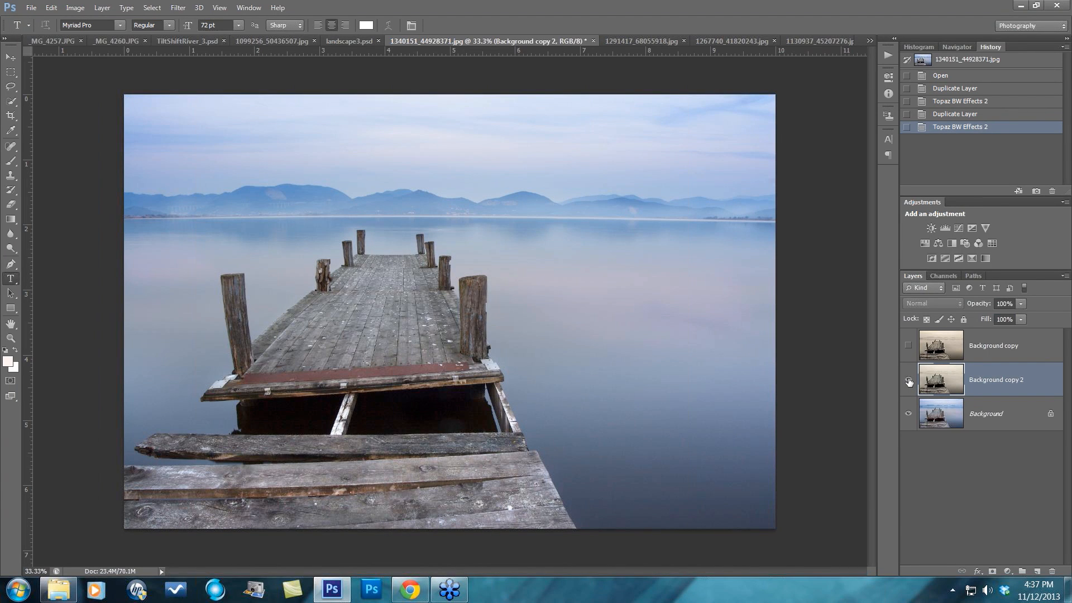
pyautogui.click(908, 381)
# Step: Switch to reflection.jpg, hide its Background copy layer, and duplicate the Background layer
pyautogui.click(620, 41)
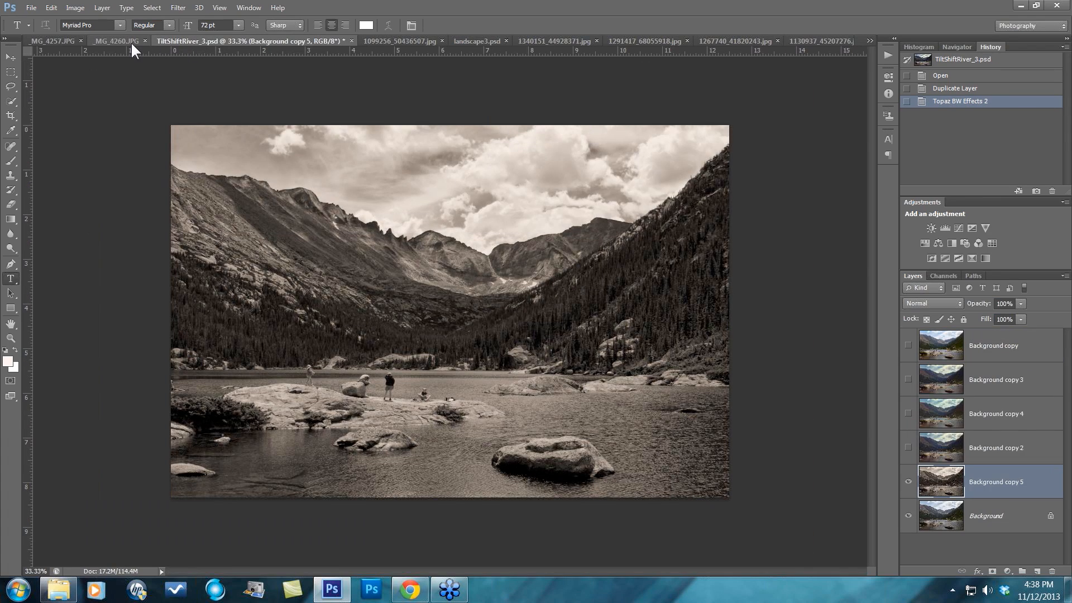
pyautogui.click(129, 41)
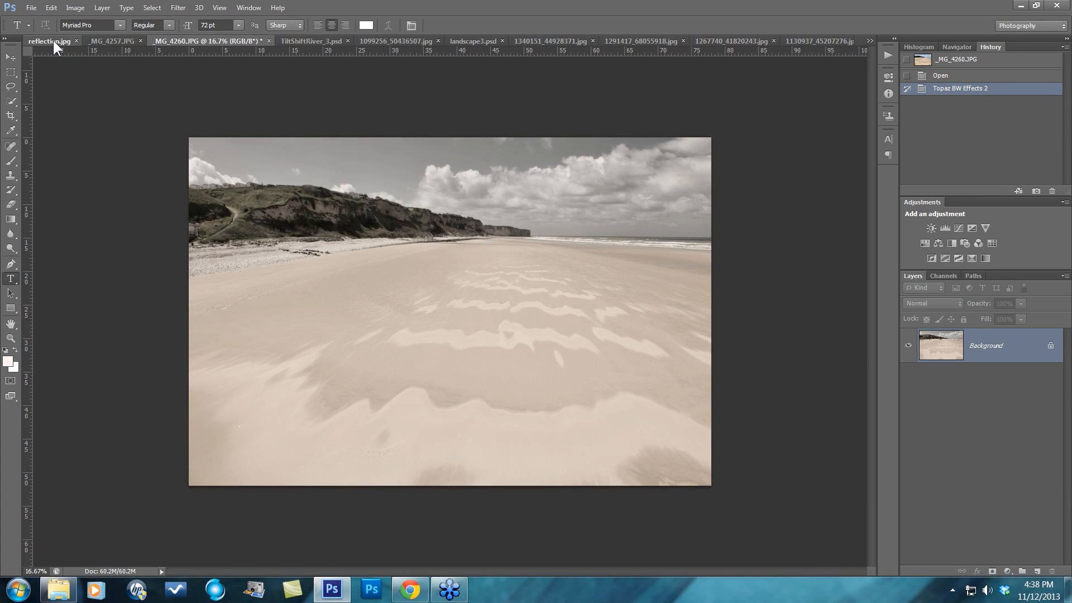
pyautogui.click(51, 41)
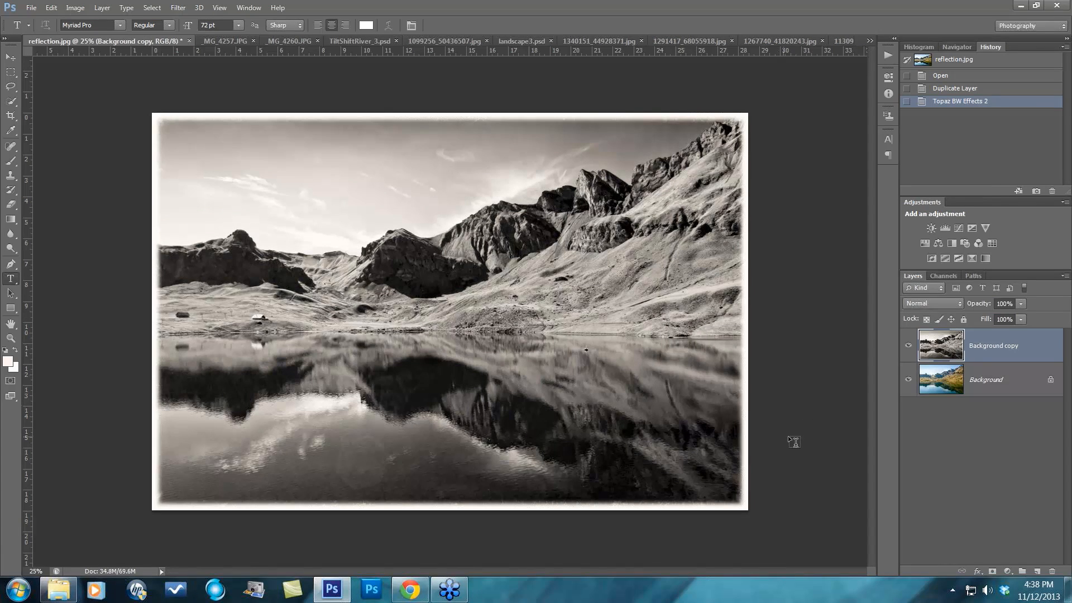
pyautogui.click(907, 347)
pyautogui.click(985, 377)
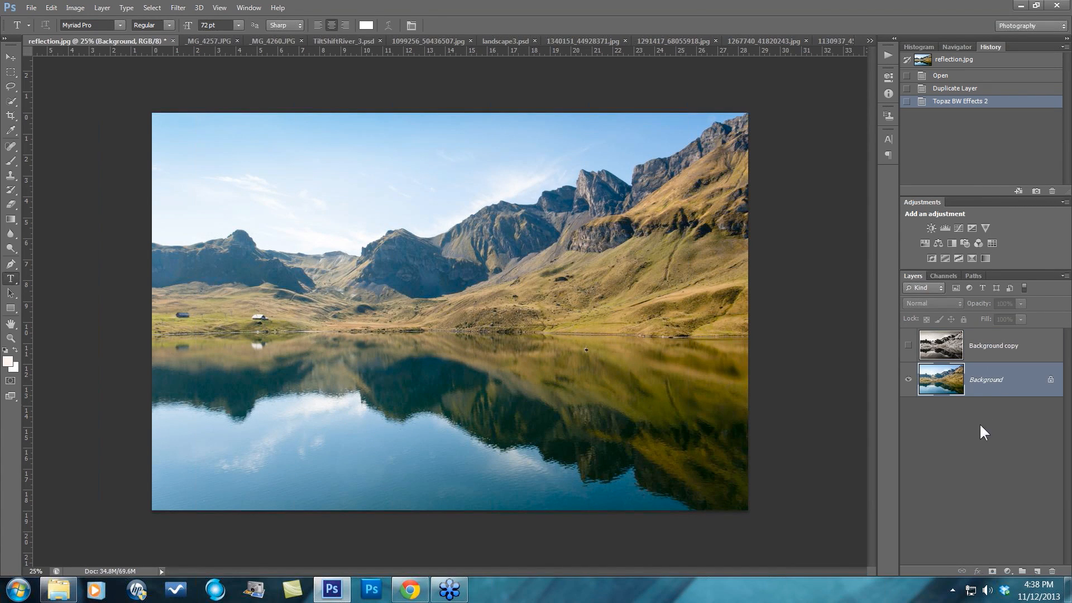
pyautogui.moveTo(999, 385); pyautogui.dragTo(1036, 571)
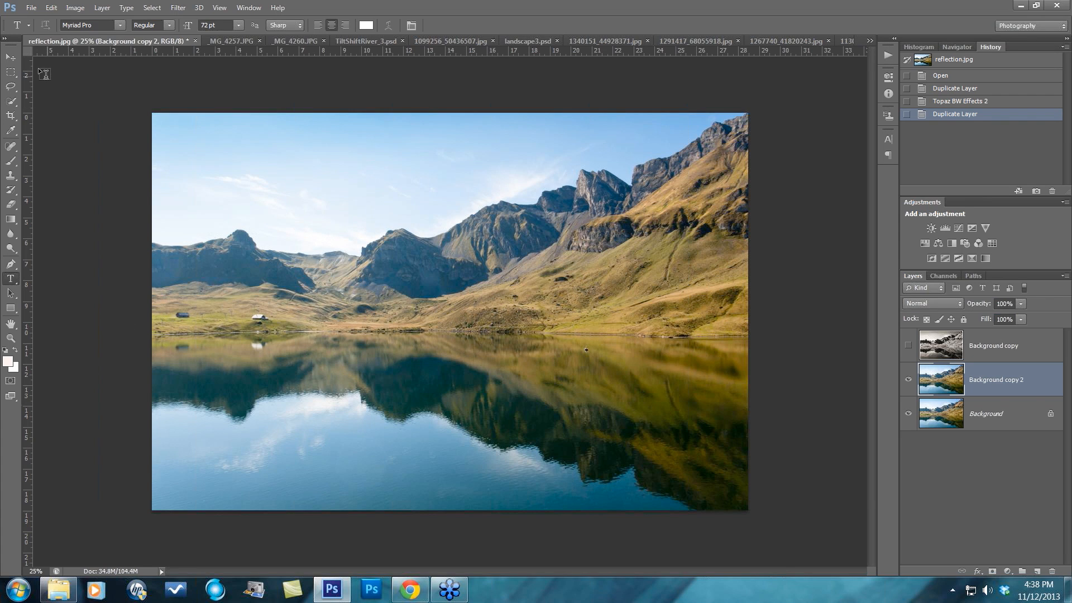
# Step: Open the duplicated lake layer in Topaz BW Effects 2 and reset all settings to the default black-and-white conversion
pyautogui.click(177, 8)
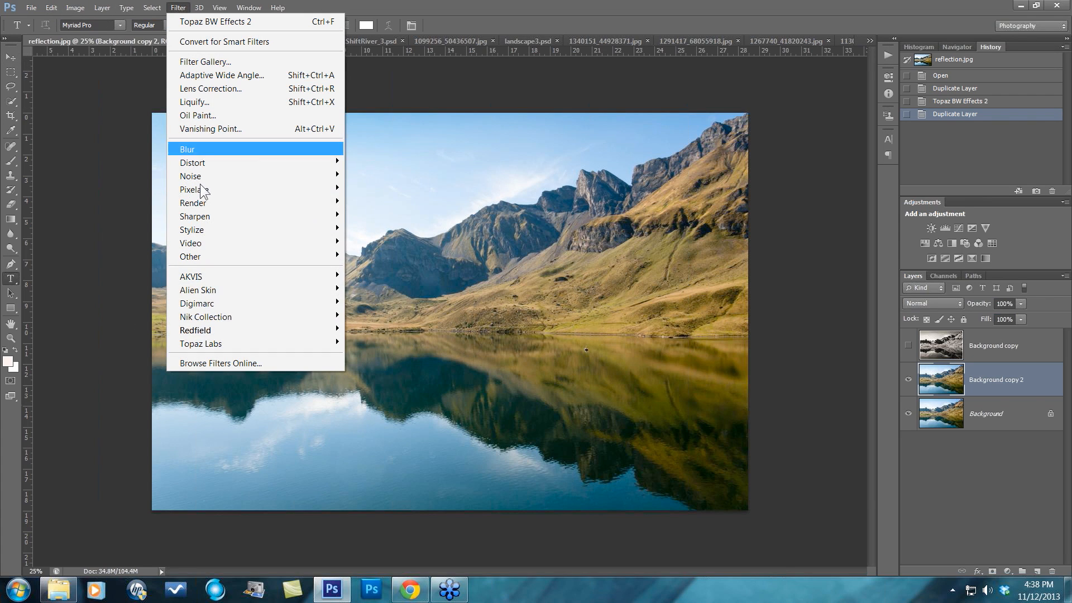
pyautogui.moveTo(225, 346)
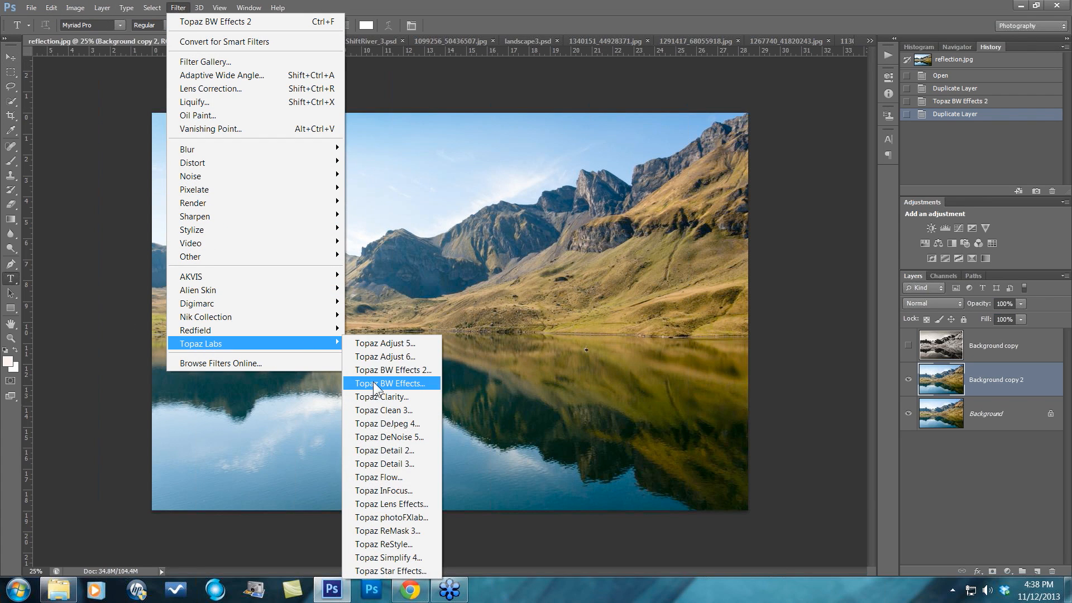
pyautogui.click(486, 371)
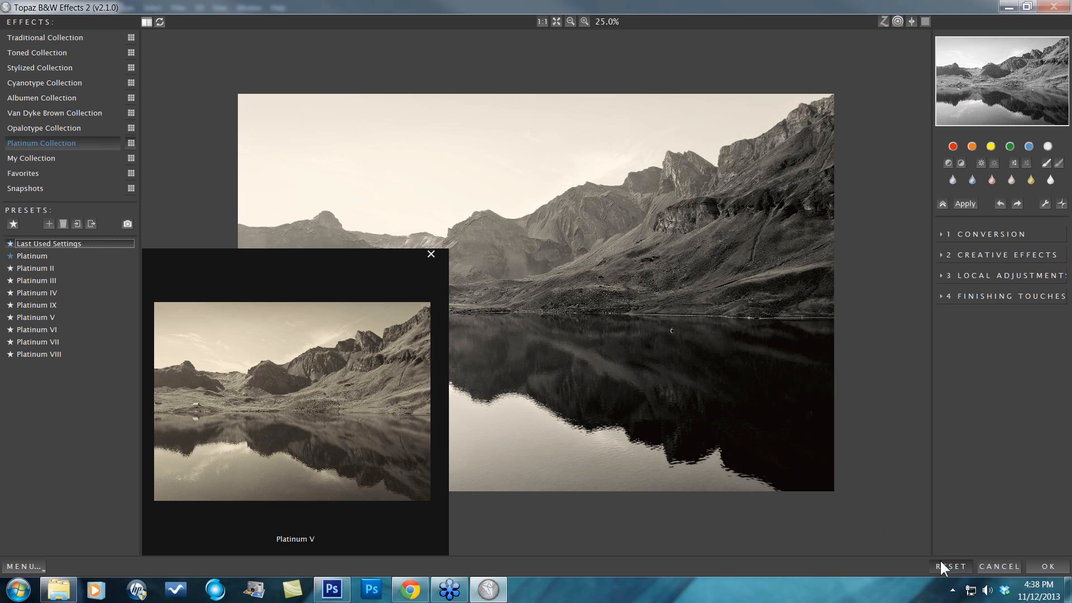
pyautogui.click(943, 565)
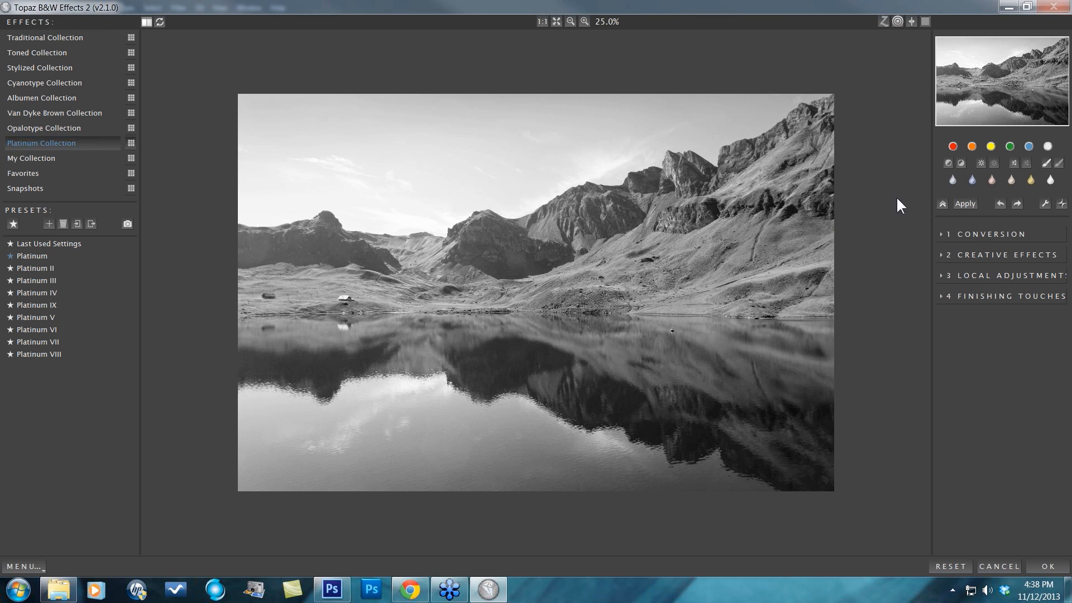
# Step: Apply the red color filter to the lake photo and set the Basic Exposure contrast to 0.05
pyautogui.click(952, 146)
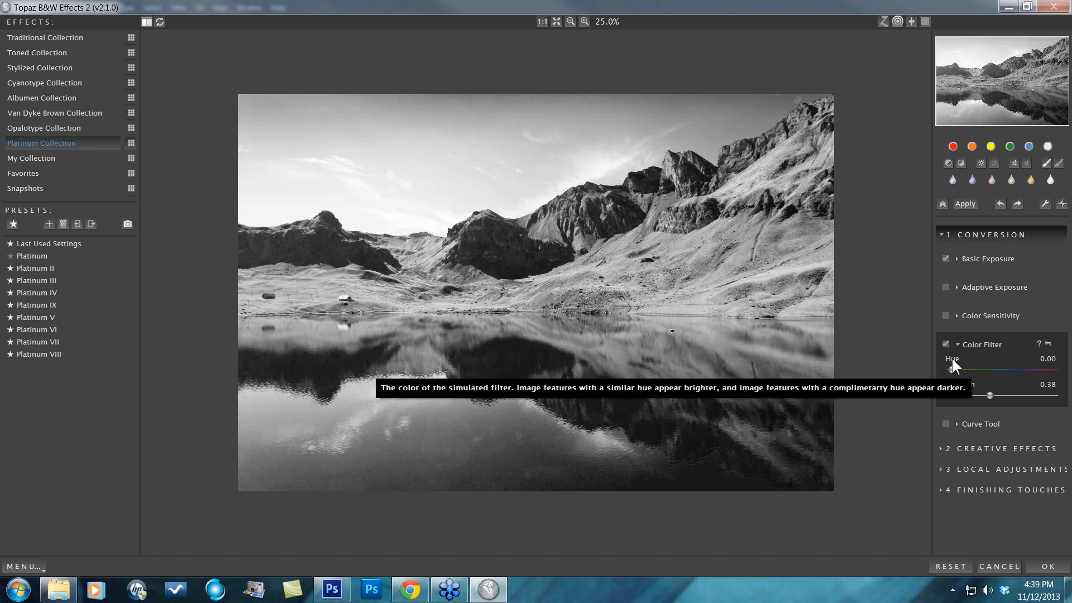
pyautogui.click(947, 161)
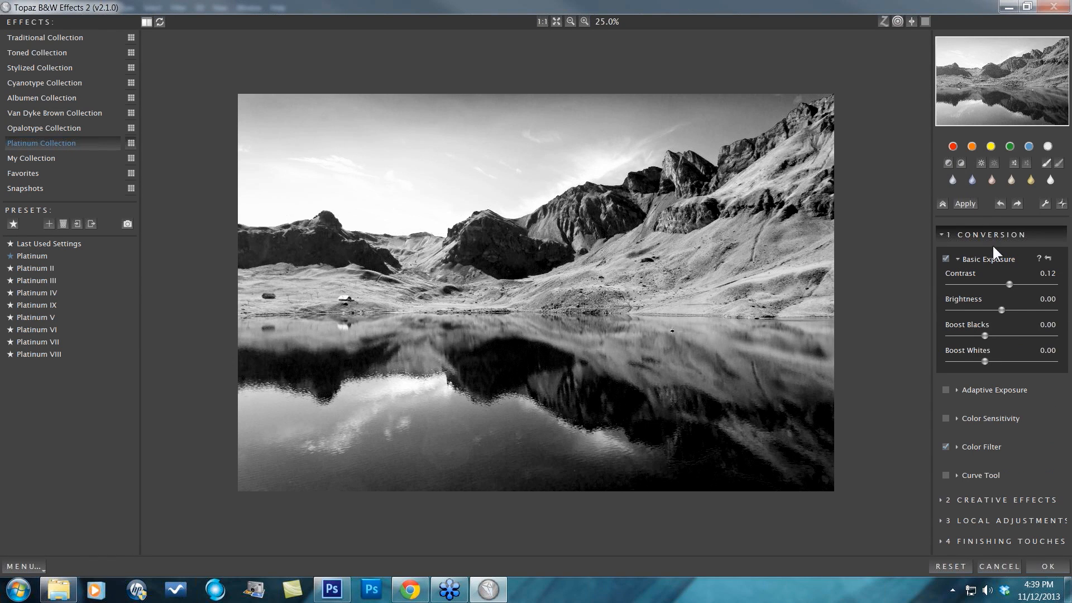
pyautogui.moveTo(1008, 283); pyautogui.dragTo(1003, 285)
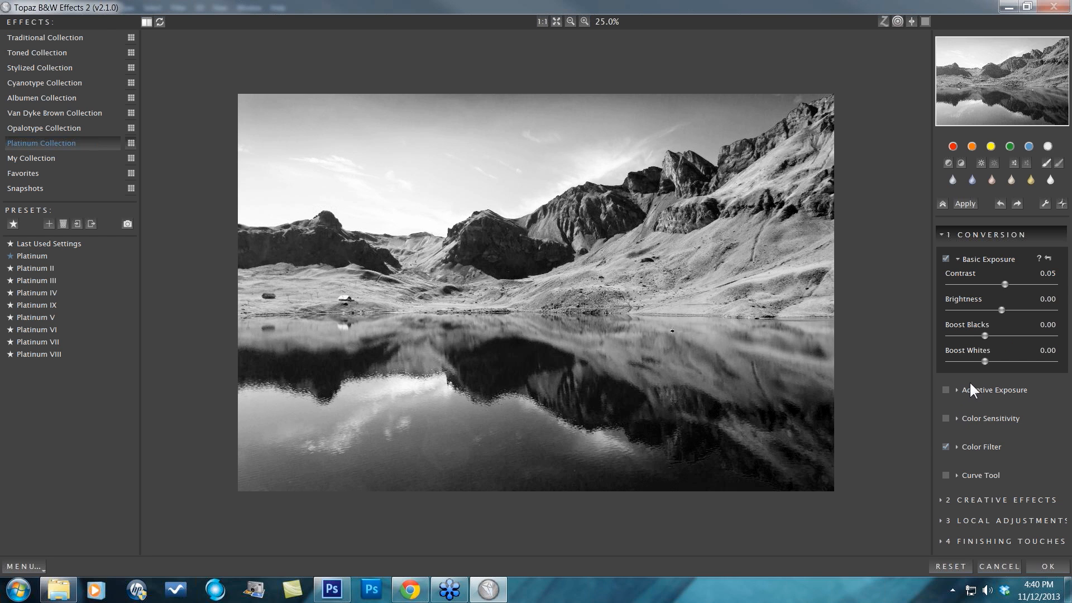
# Step: Enable Adaptive Exposure with the quick detail boost, then set its strength to 0.41 and Regions to 50
pyautogui.click(1014, 161)
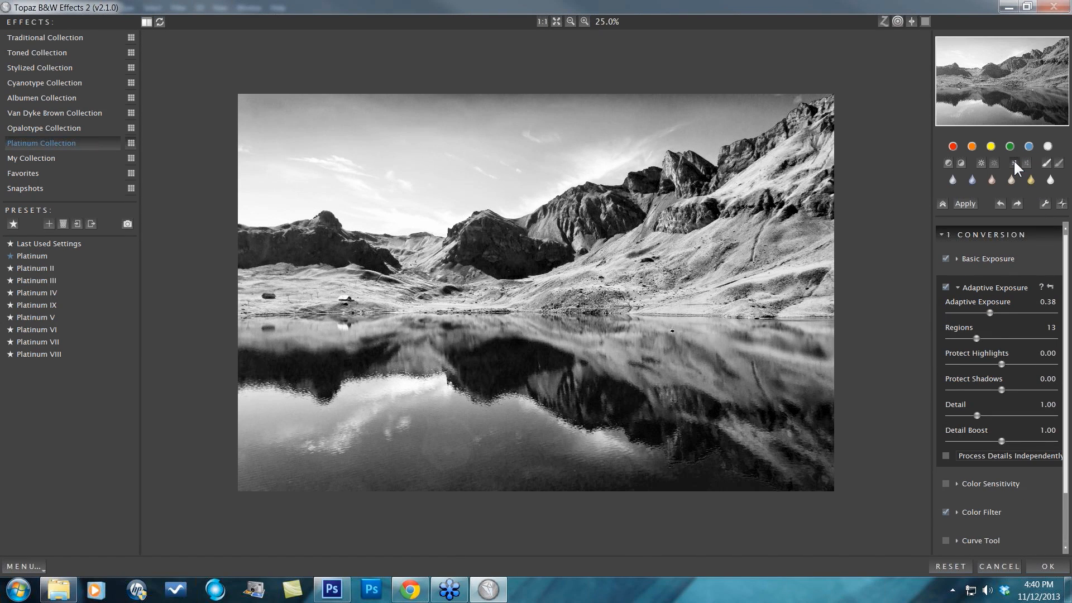
pyautogui.click(1013, 161)
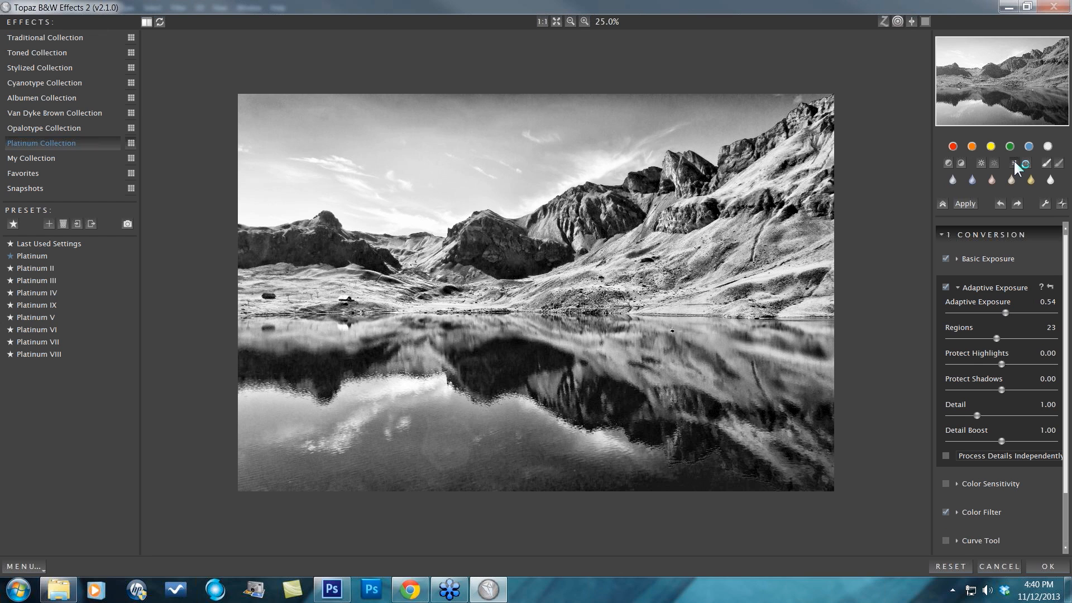
pyautogui.click(1013, 161)
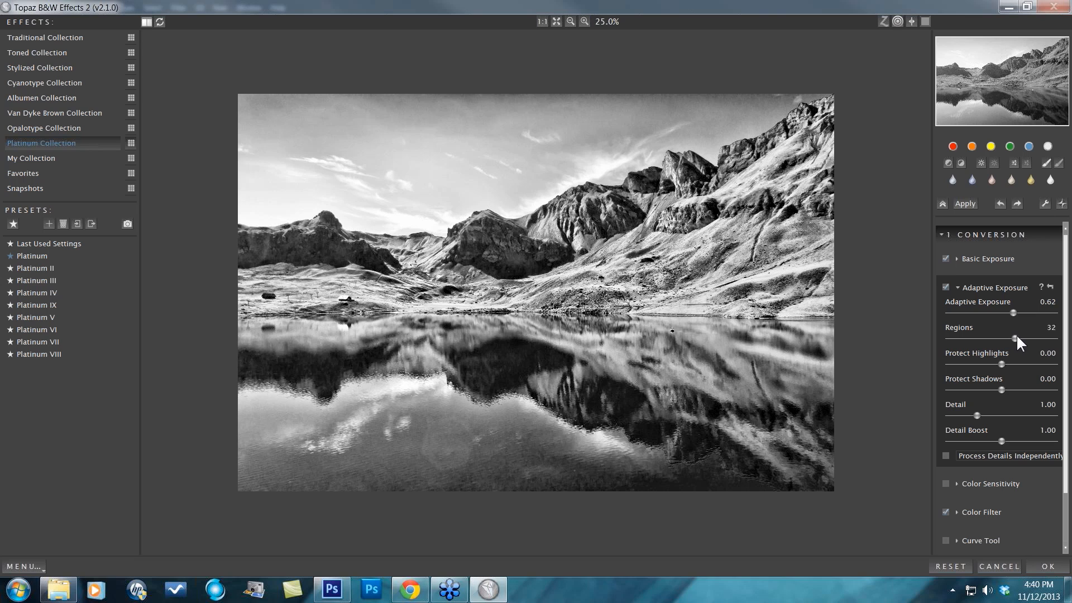
pyautogui.moveTo(1038, 335); pyautogui.dragTo(1041, 337)
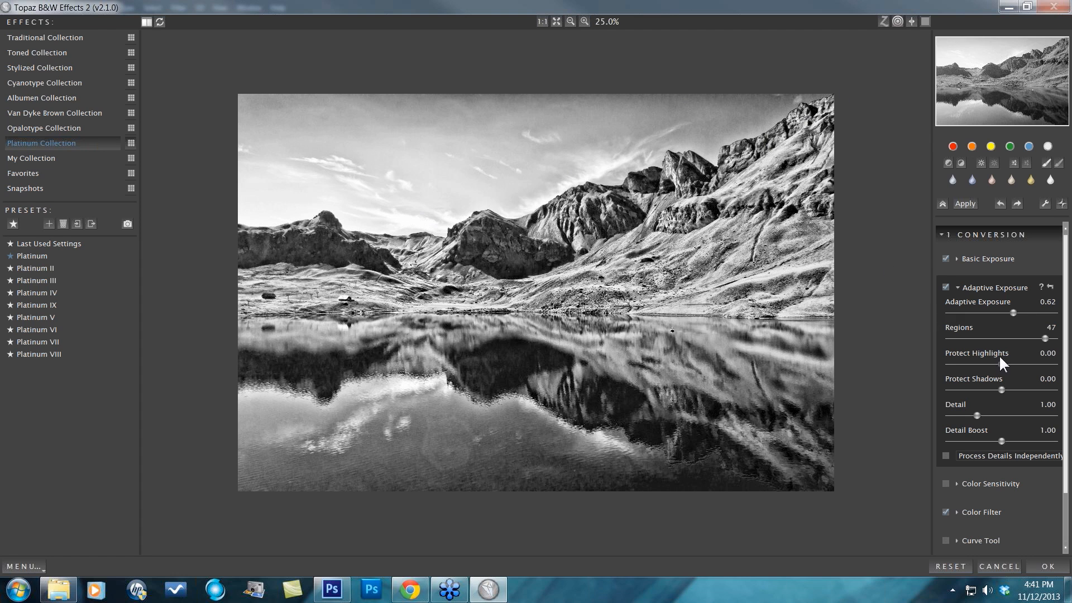
pyautogui.moveTo(1014, 313); pyautogui.dragTo(1023, 312)
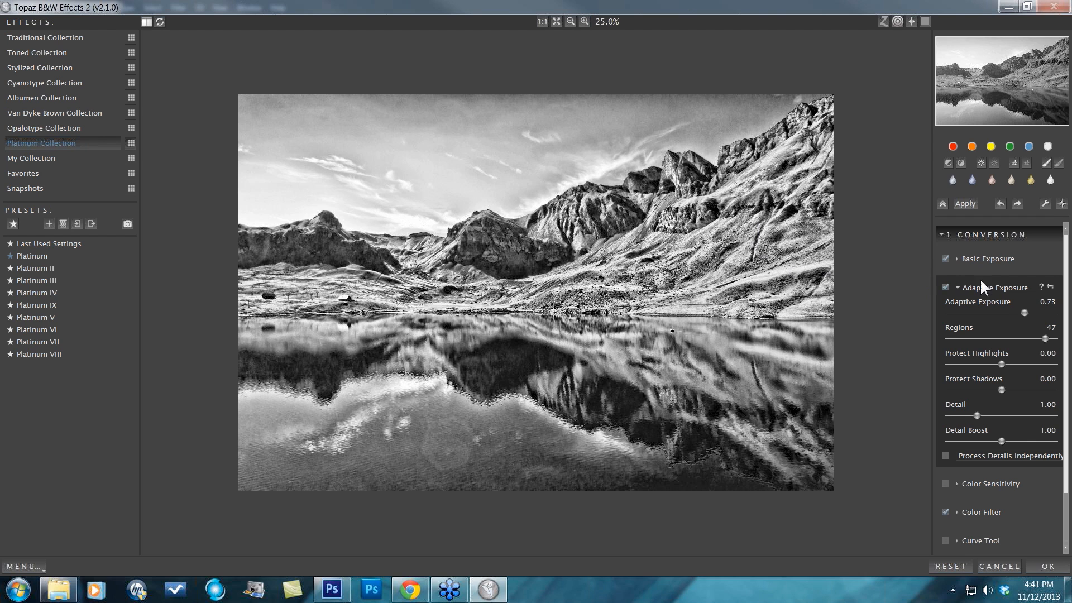
pyautogui.moveTo(1023, 313); pyautogui.dragTo(973, 313)
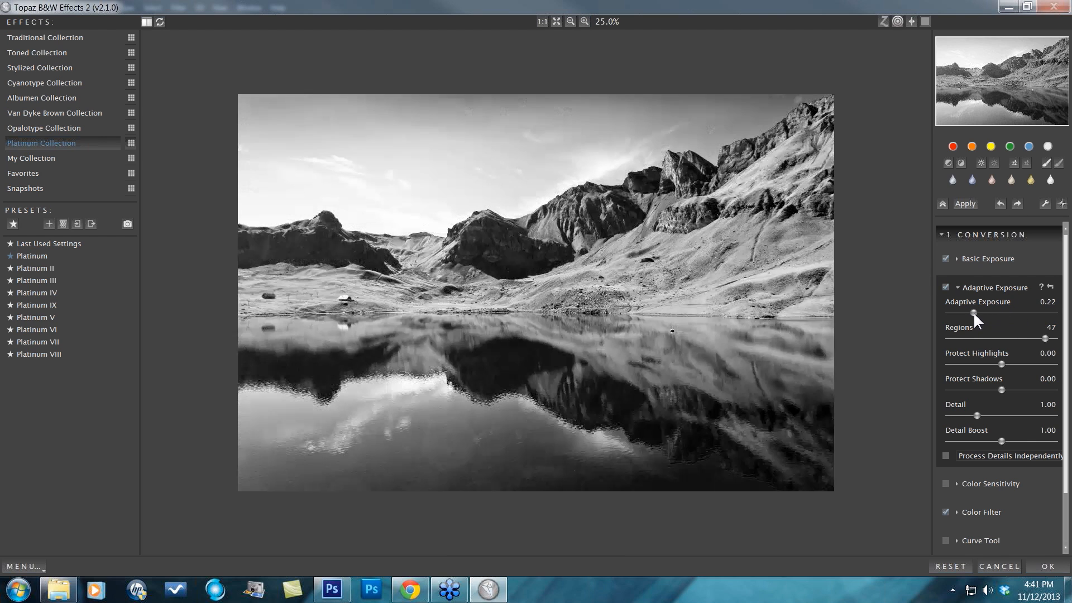
pyautogui.moveTo(1045, 338); pyautogui.dragTo(1052, 339)
pyautogui.moveTo(976, 311); pyautogui.dragTo(992, 312)
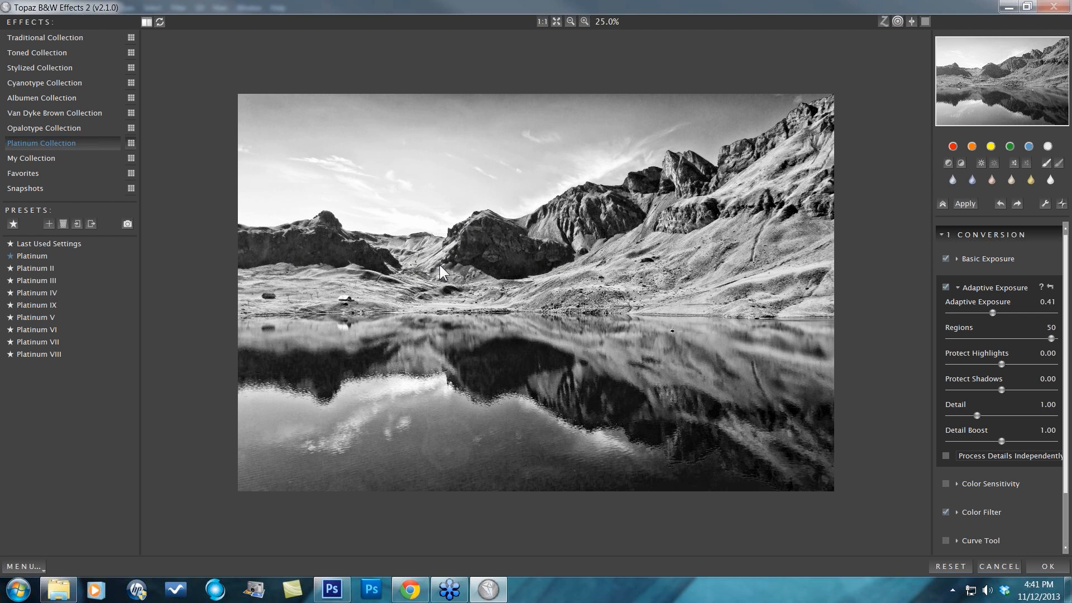
pyautogui.click(658, 260)
# Step: Process details independently in Adaptive Exposure, with Detail at 1.29 and Detail Boost at 1.09
pyautogui.click(946, 455)
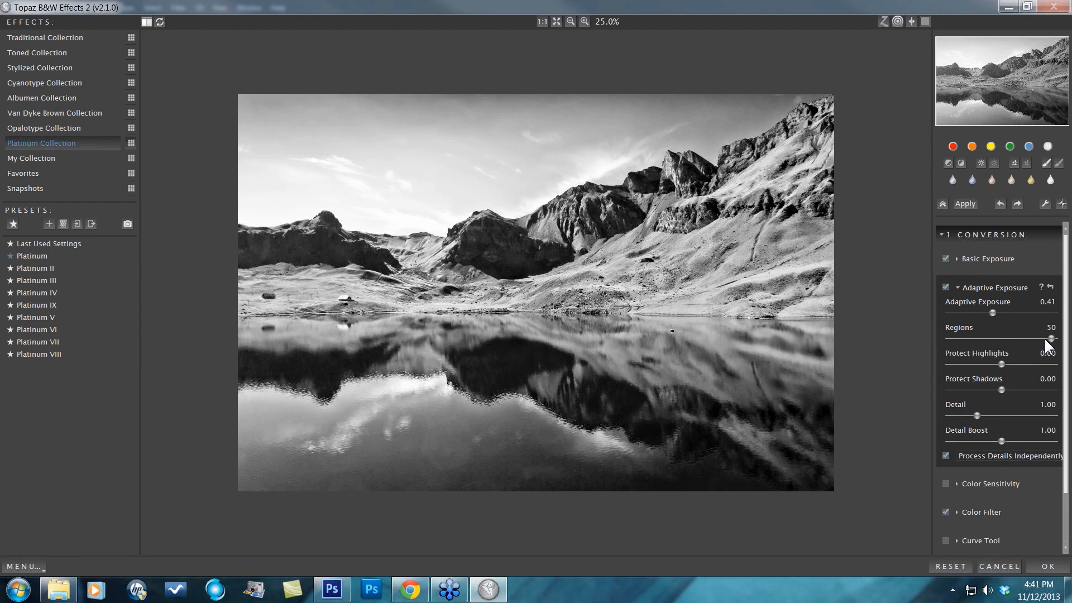
pyautogui.moveTo(977, 415); pyautogui.dragTo(1002, 438)
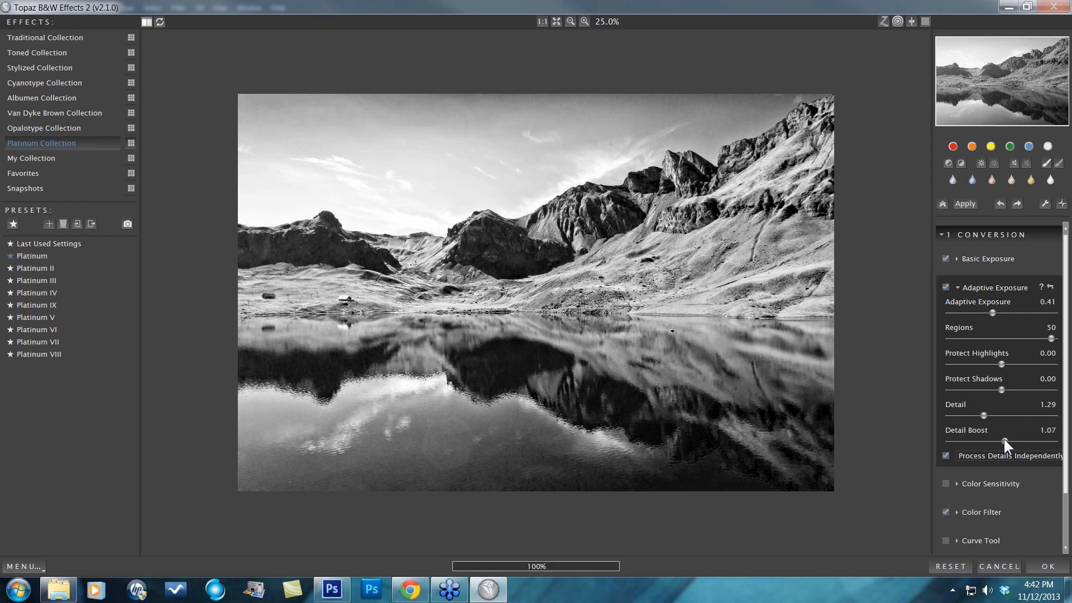
pyautogui.moveTo(1002, 437); pyautogui.dragTo(1004, 440)
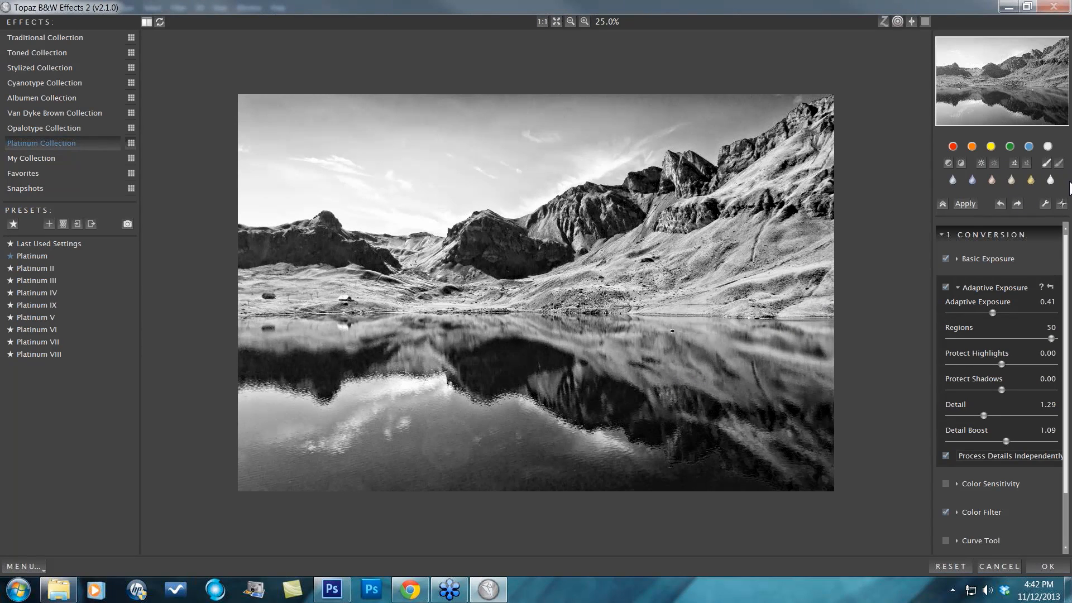
# Step: Try the quick Silver and Paper tones, settle on the warm brown one with Silver Hue 27.00, and set Tonal Strength to 0.30
pyautogui.click(950, 177)
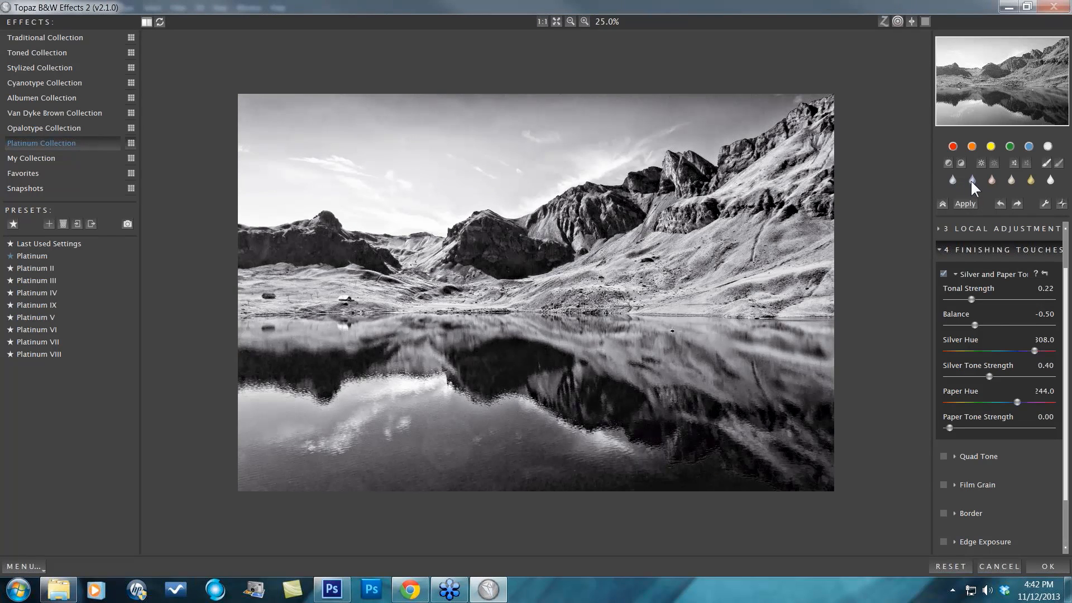
pyautogui.click(972, 179)
pyautogui.click(991, 179)
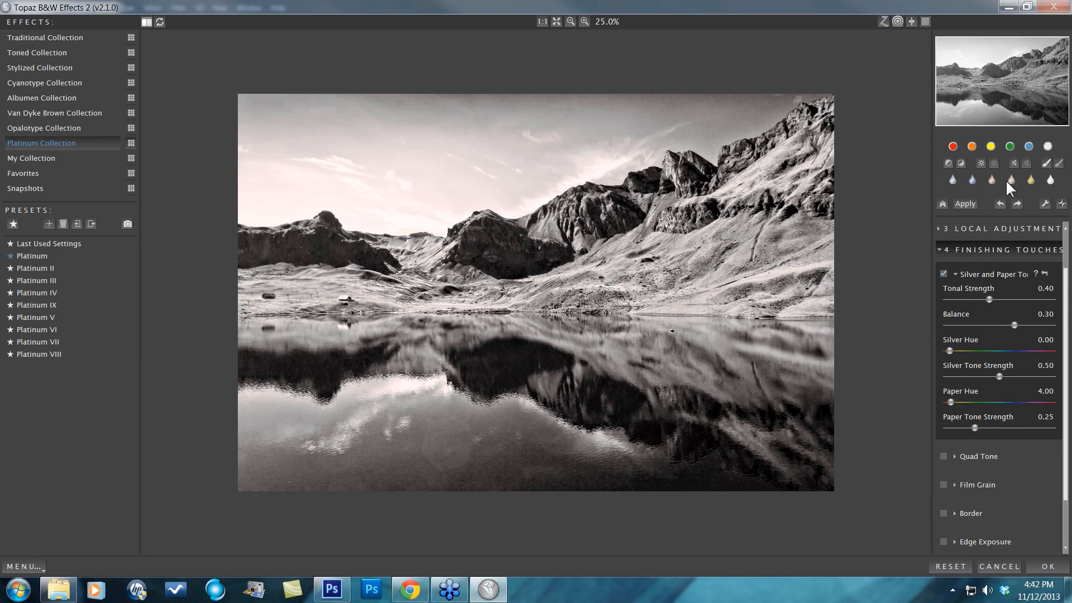
pyautogui.click(1009, 178)
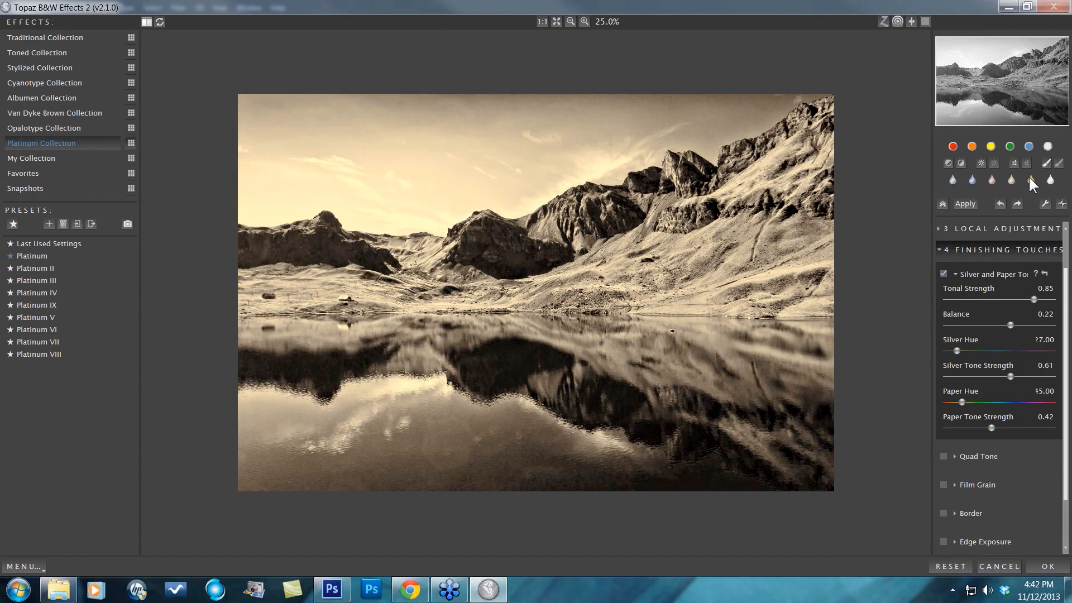
pyautogui.click(1030, 179)
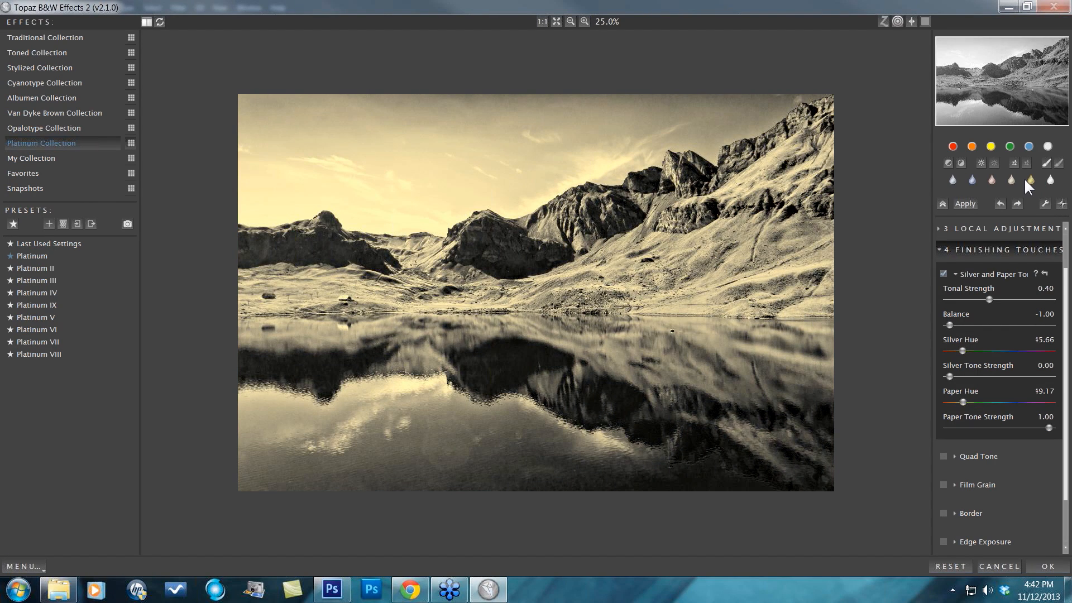
pyautogui.click(1010, 180)
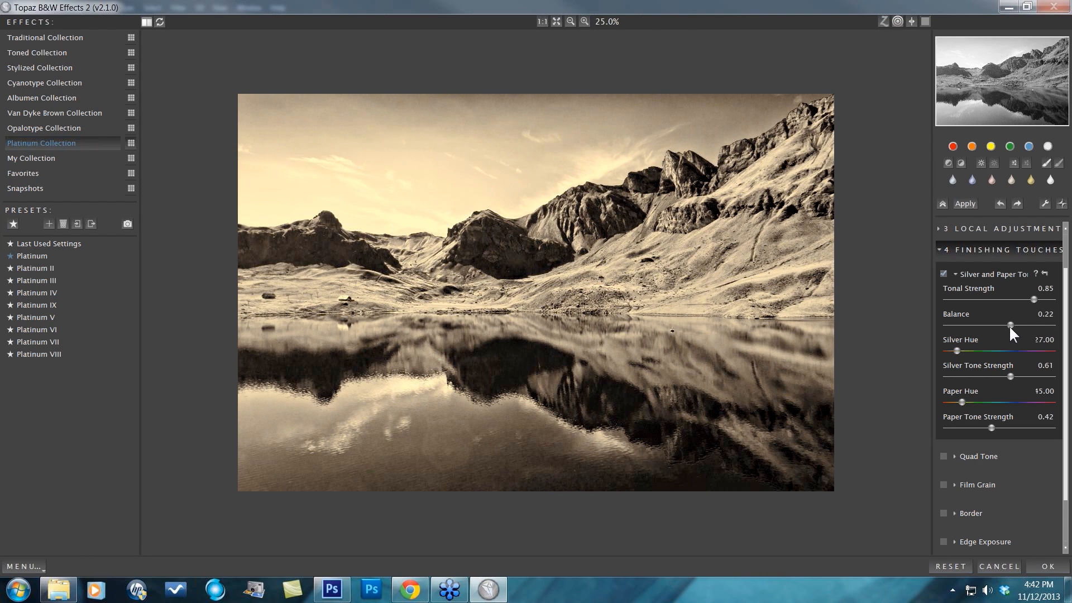
pyautogui.moveTo(1003, 297); pyautogui.dragTo(977, 297)
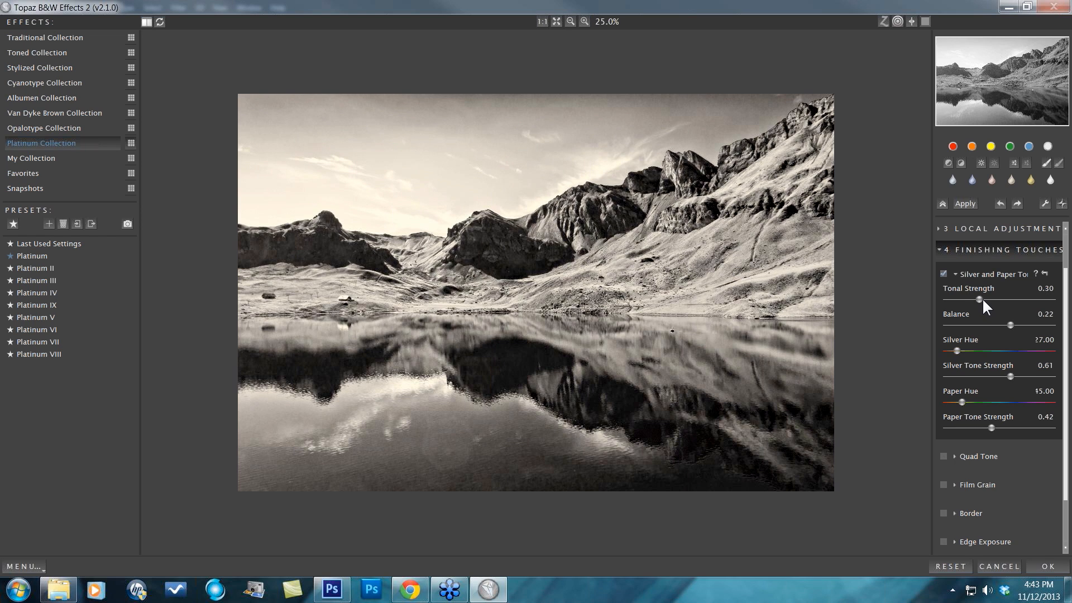
# Step: Compare the lake photo with and without Silver and Paper Tone, try another Silver Hue, and fine-tune the Tonal Strength slightly lower
pyautogui.click(943, 273)
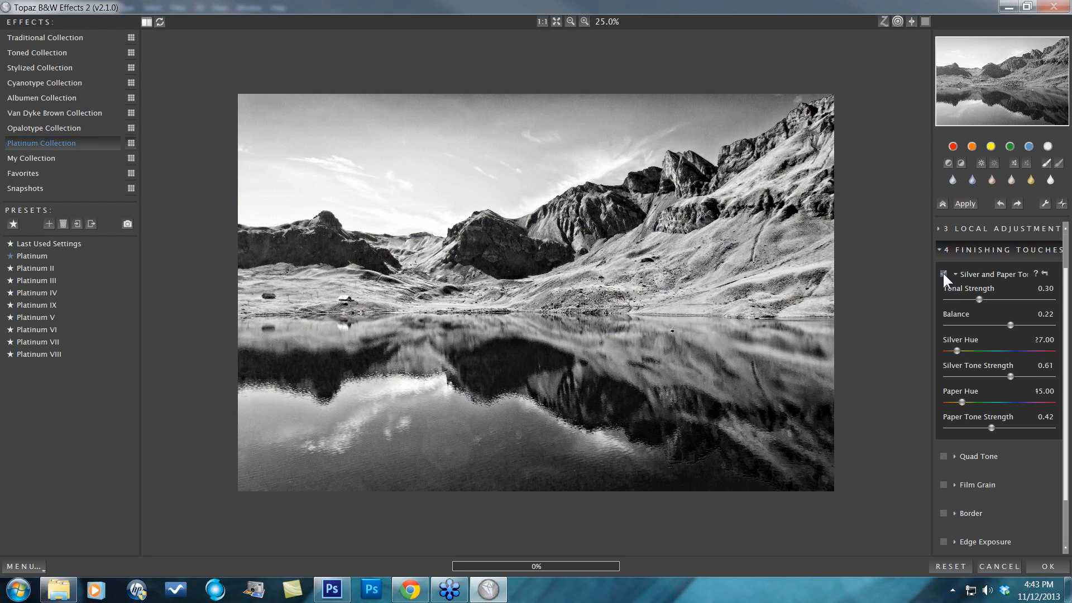
pyautogui.click(942, 272)
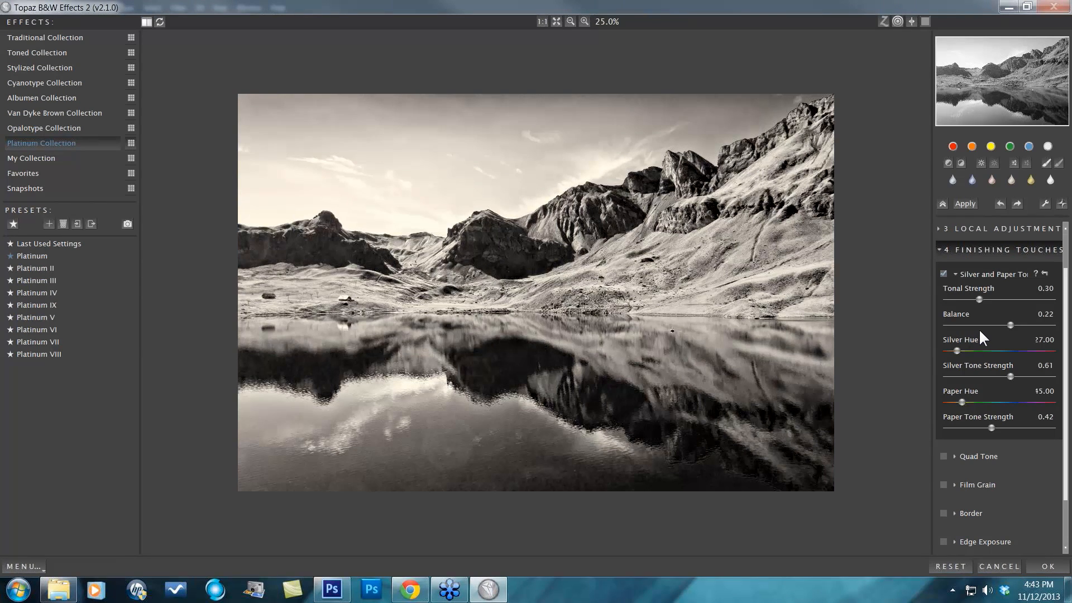
pyautogui.moveTo(956, 350); pyautogui.dragTo(1008, 351)
pyautogui.moveTo(1012, 351); pyautogui.dragTo(957, 350)
pyautogui.moveTo(961, 402)
pyautogui.mouseDown()
pyautogui.moveTo(1049, 408)
pyautogui.moveTo(961, 404)
pyautogui.mouseUp()
pyautogui.moveTo(974, 298); pyautogui.dragTo(972, 298)
pyautogui.click(955, 274)
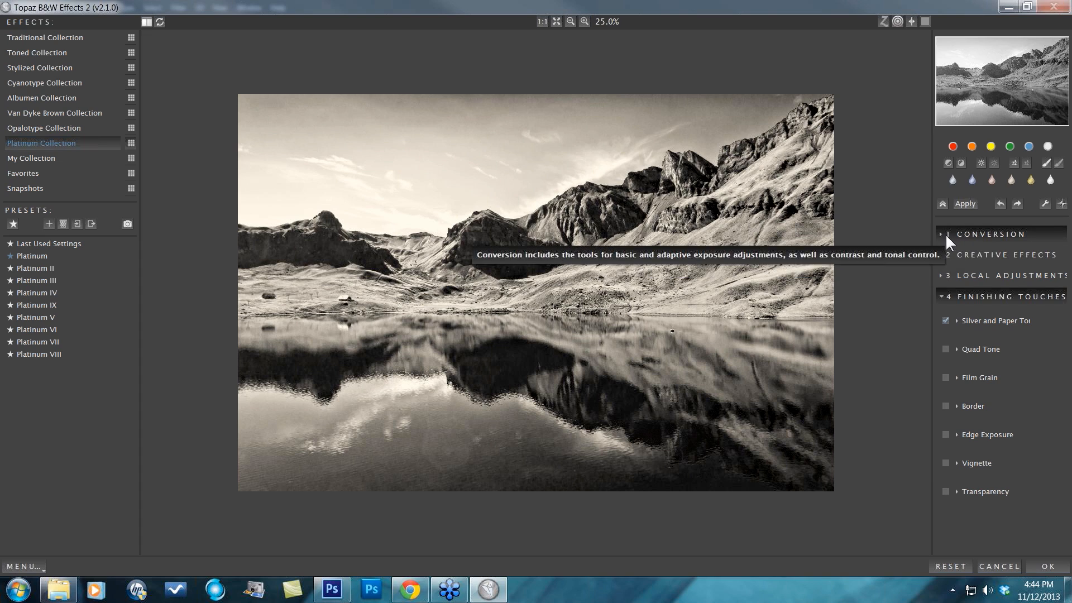
# Step: Darken the sky and water tones with Color Sensitivity, setting Cyan to -0.24 and Blue to -0.54
pyautogui.click(946, 234)
pyautogui.click(959, 315)
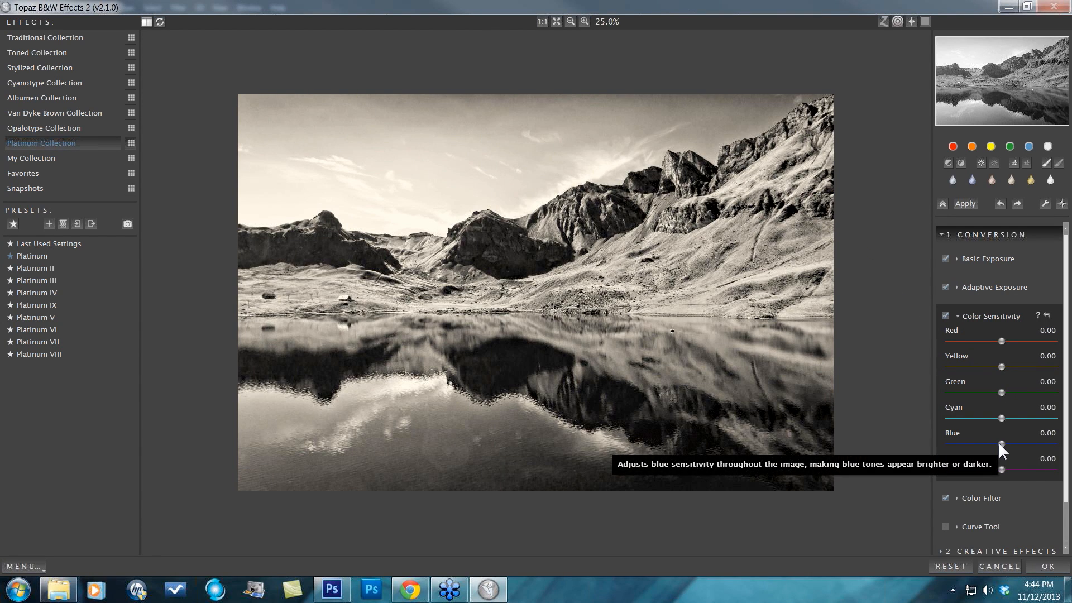
pyautogui.moveTo(1000, 443); pyautogui.dragTo(987, 415)
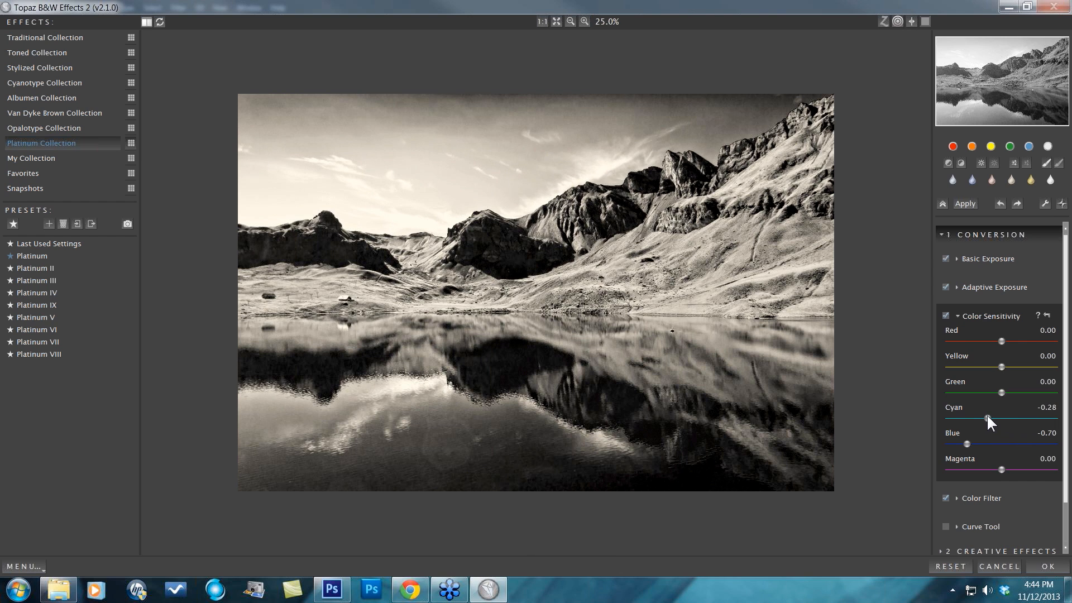
pyautogui.moveTo(987, 417)
pyautogui.mouseDown()
pyautogui.moveTo(974, 417)
pyautogui.moveTo(989, 417)
pyautogui.mouseUp()
pyautogui.click(820, 398)
pyautogui.click(967, 444)
pyautogui.moveTo(966, 443); pyautogui.dragTo(975, 443)
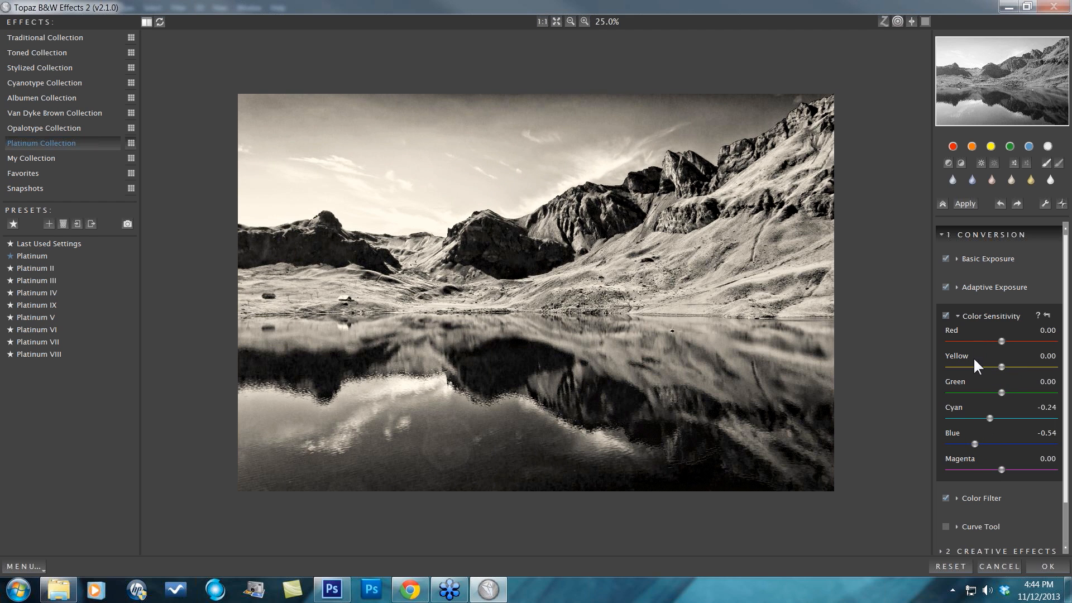
# Step: Set the Green color sensitivity to 0.30, try brighter and darker yellows, and set Yellow to 0.10
pyautogui.moveTo(1000, 391); pyautogui.dragTo(985, 392)
pyautogui.moveTo(1032, 388); pyautogui.dragTo(1023, 363)
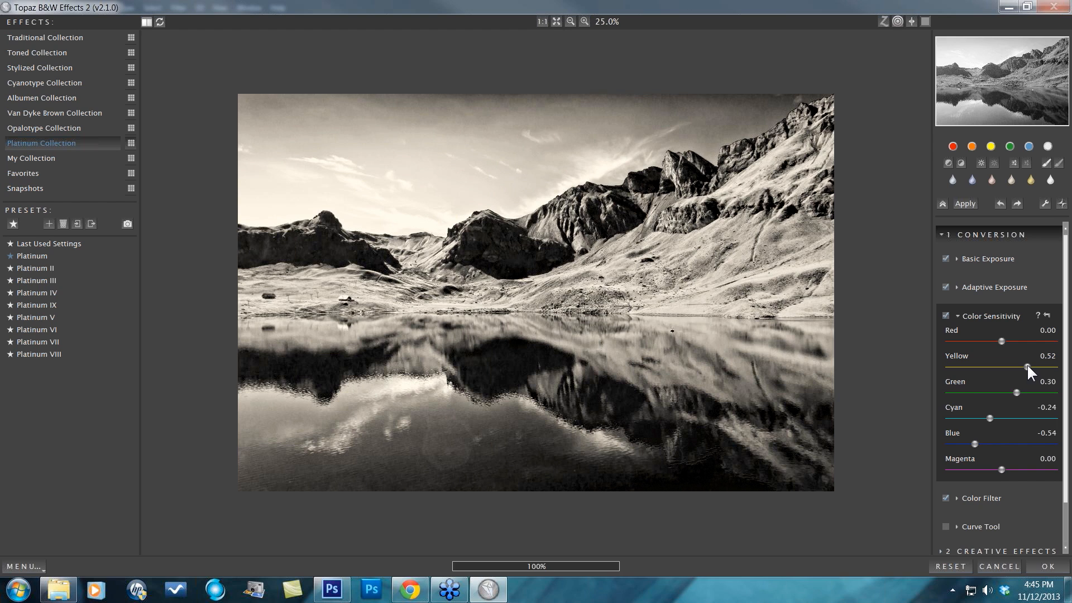
pyautogui.moveTo(1024, 363); pyautogui.dragTo(988, 370)
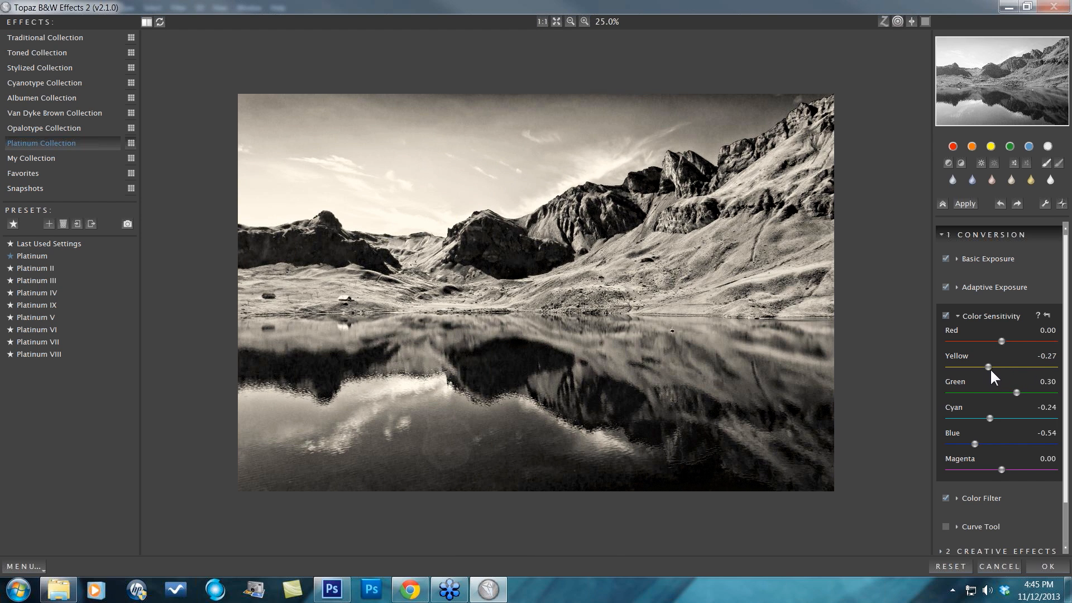
pyautogui.moveTo(984, 372); pyautogui.dragTo(981, 364)
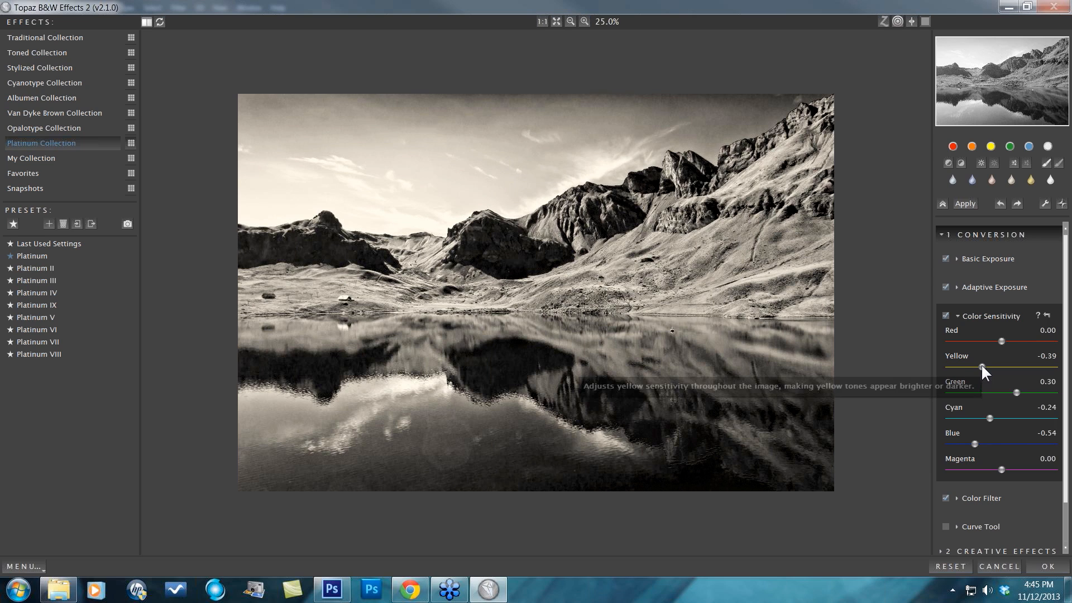
pyautogui.moveTo(983, 364); pyautogui.dragTo(993, 364)
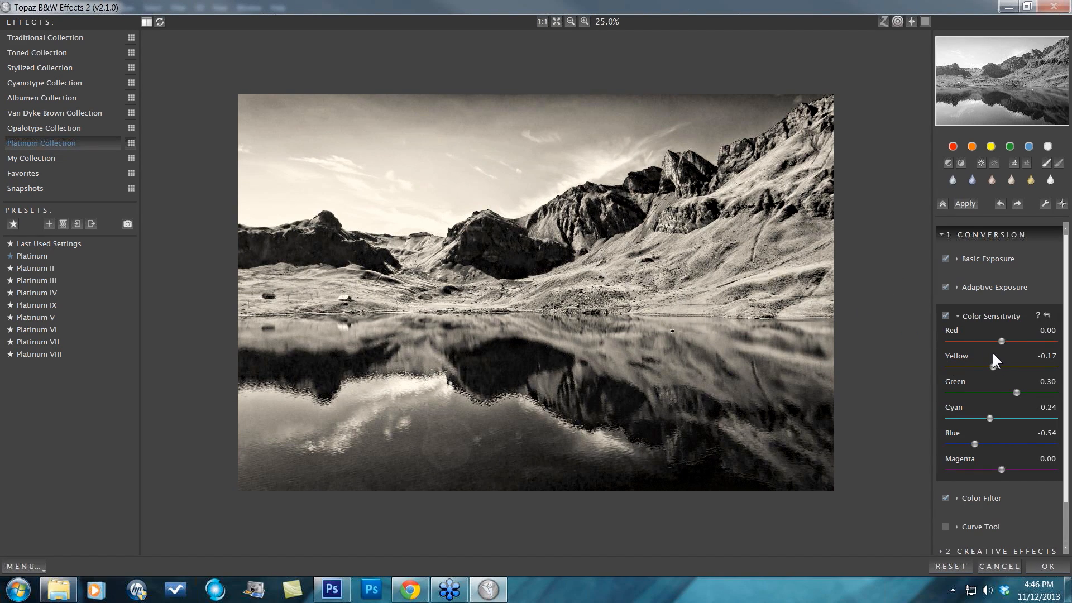
pyautogui.moveTo(993, 366)
pyautogui.mouseDown()
pyautogui.moveTo(1030, 366)
pyautogui.moveTo(1006, 364)
pyautogui.mouseUp()
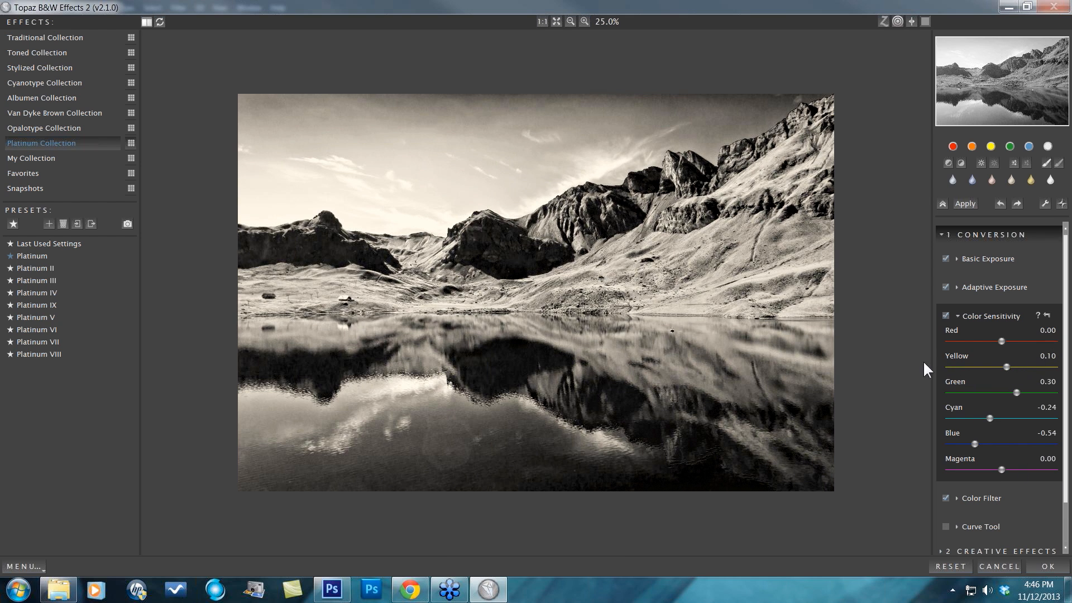
# Step: Enable Edge Exposure for the photo's top edge, with Edge Exposure at 0.21 and Edge Transition at 0.58
pyautogui.scroll(-2, 1062, 446)
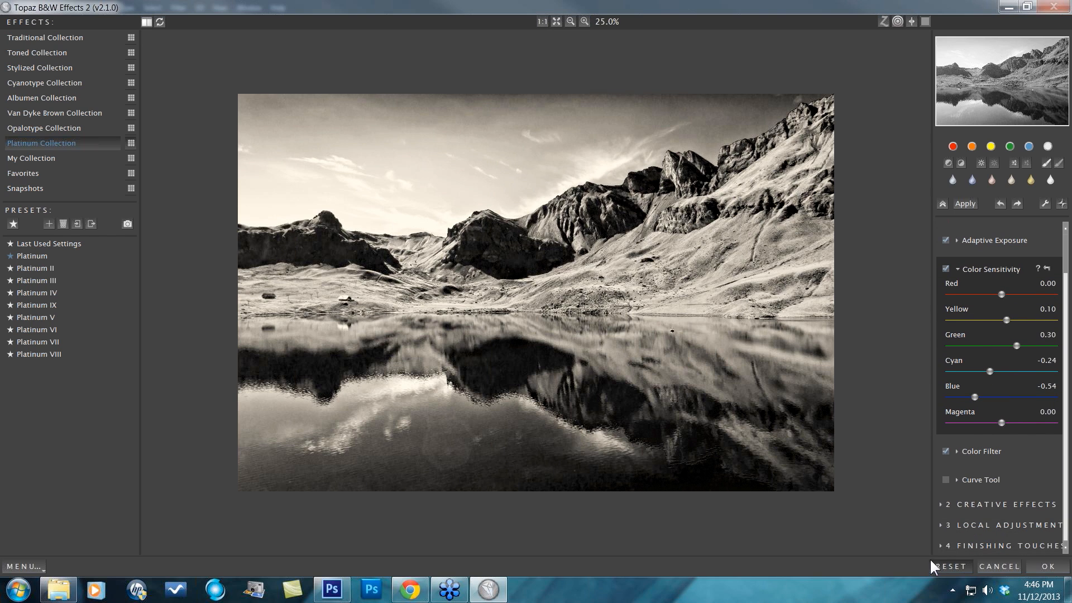
pyautogui.click(942, 543)
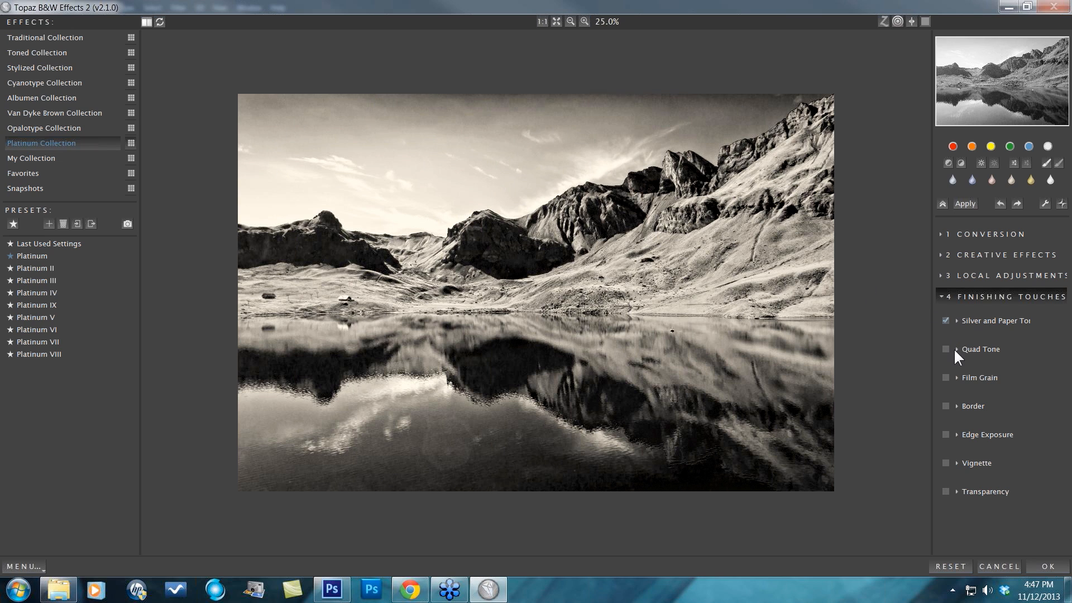
pyautogui.click(953, 435)
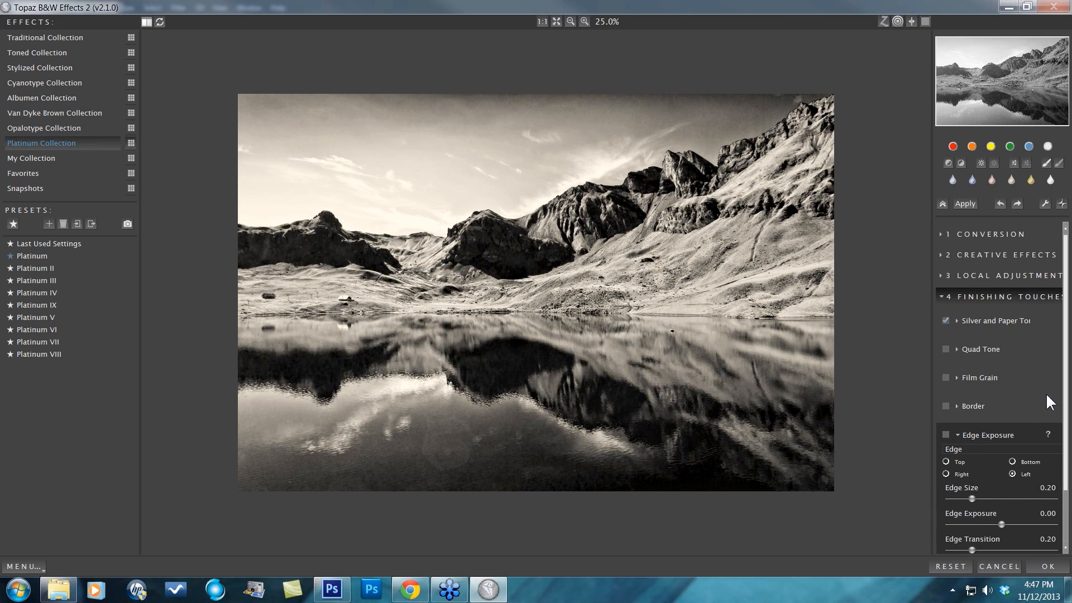
pyautogui.moveTo(1065, 473); pyautogui.dragTo(1066, 527)
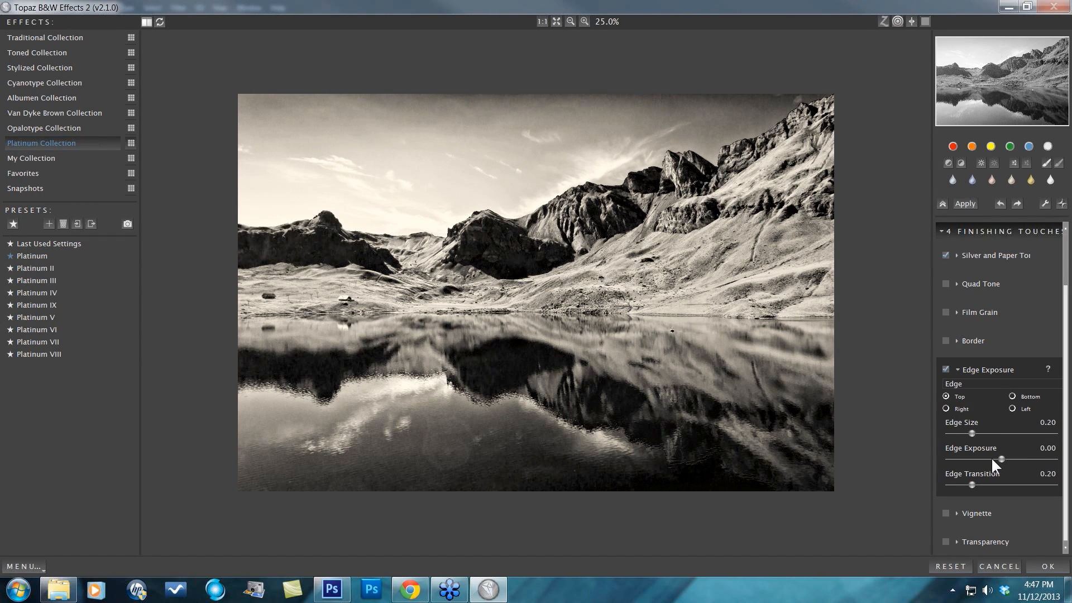
pyautogui.moveTo(1001, 460); pyautogui.dragTo(984, 461)
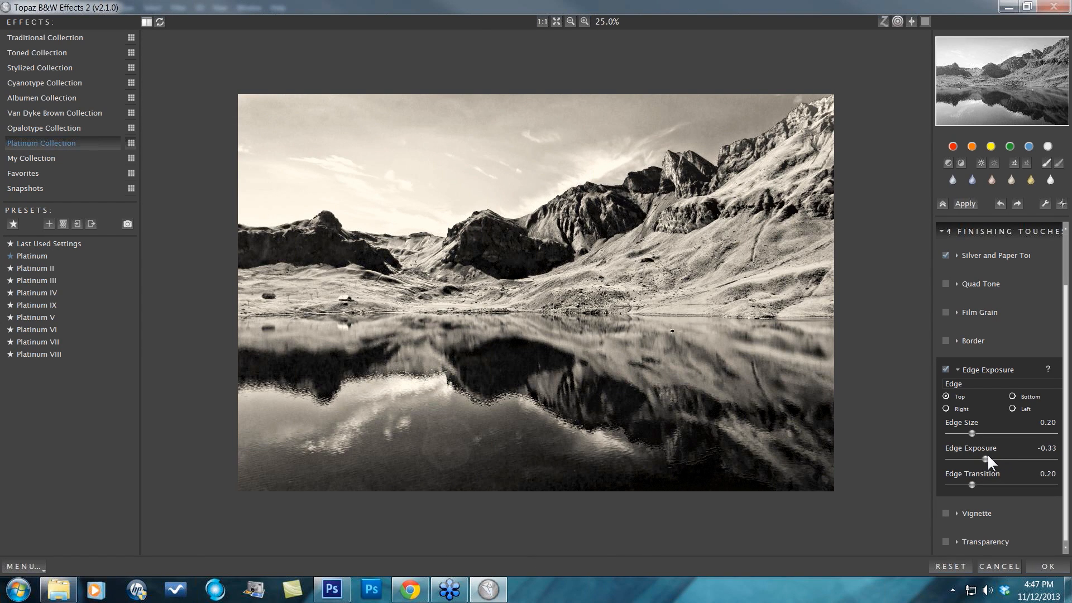
pyautogui.moveTo(987, 457); pyautogui.dragTo(1008, 456)
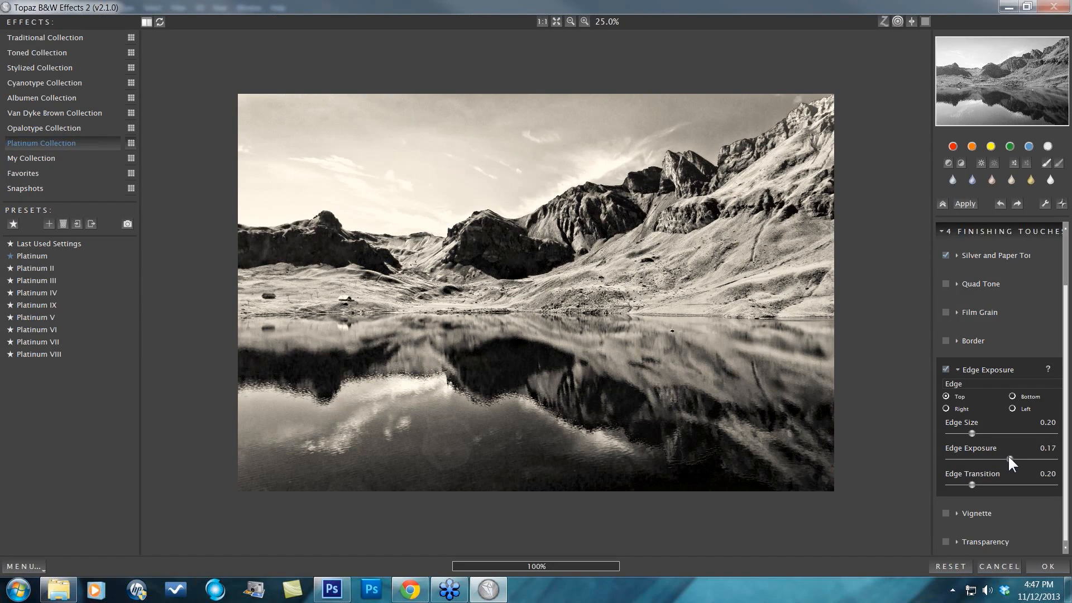
pyautogui.click(1008, 457)
pyautogui.moveTo(1014, 456); pyautogui.dragTo(1016, 456)
pyautogui.moveTo(1016, 455); pyautogui.dragTo(988, 484)
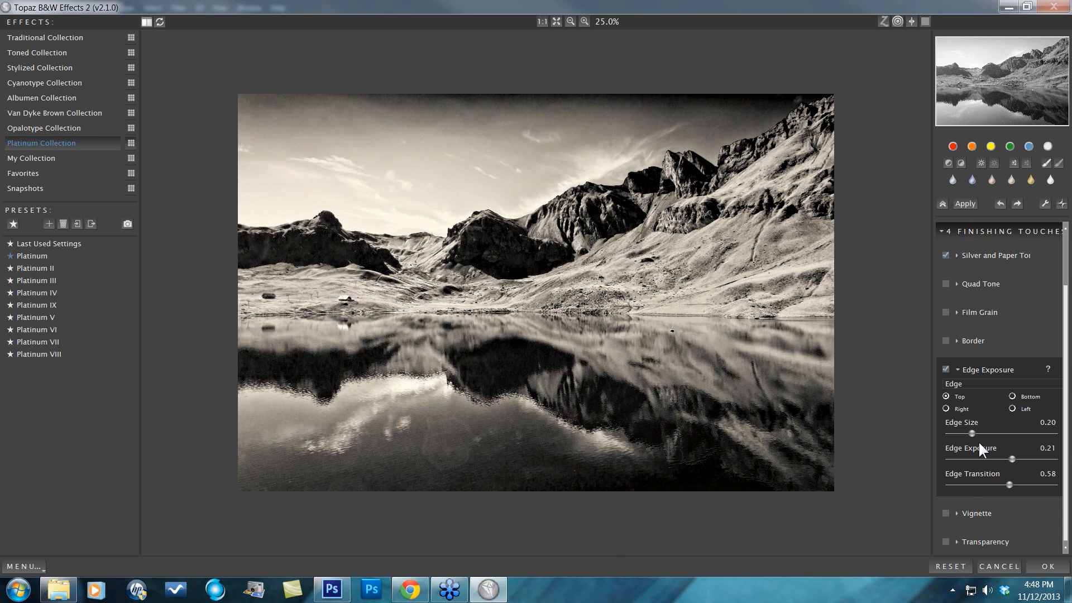
# Step: Soften the top edge darkening by setting Edge Exposure to 0.06, and set Edge Size to 0.20 after trying a smaller one
pyautogui.moveTo(972, 433)
pyautogui.mouseDown()
pyautogui.moveTo(1003, 434)
pyautogui.moveTo(947, 439)
pyautogui.moveTo(957, 433)
pyautogui.mouseUp()
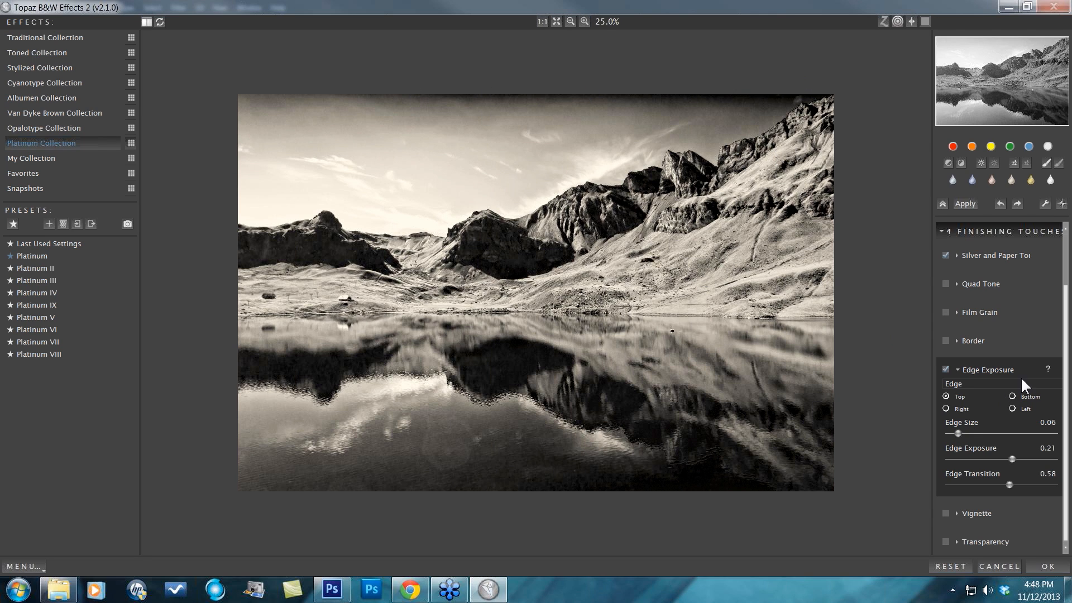
pyautogui.moveTo(1012, 459); pyautogui.dragTo(1004, 460)
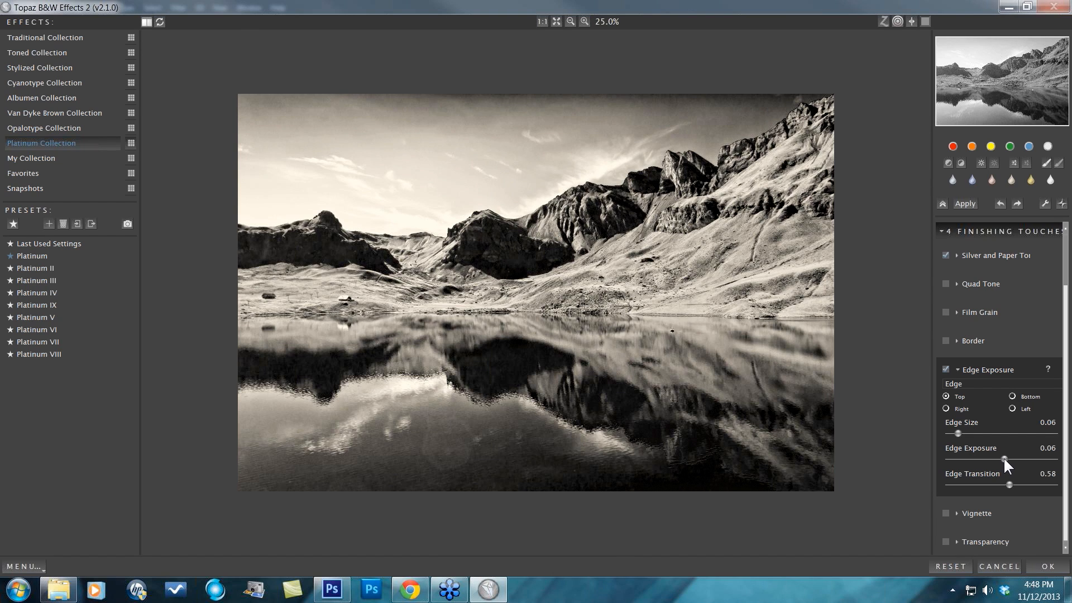
pyautogui.click(970, 434)
pyautogui.moveTo(383, 270); pyautogui.dragTo(715, 247)
# Step: Add a Grungy White 3 border around the lake photo, try a wider size, and set its size to 0.07
pyautogui.click(944, 340)
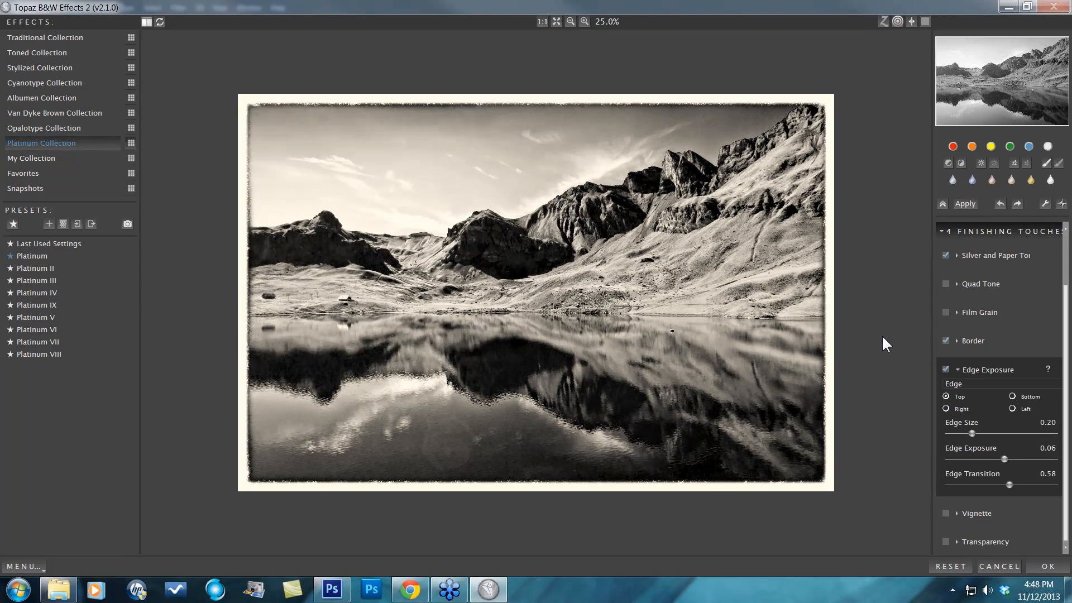
pyautogui.click(956, 337)
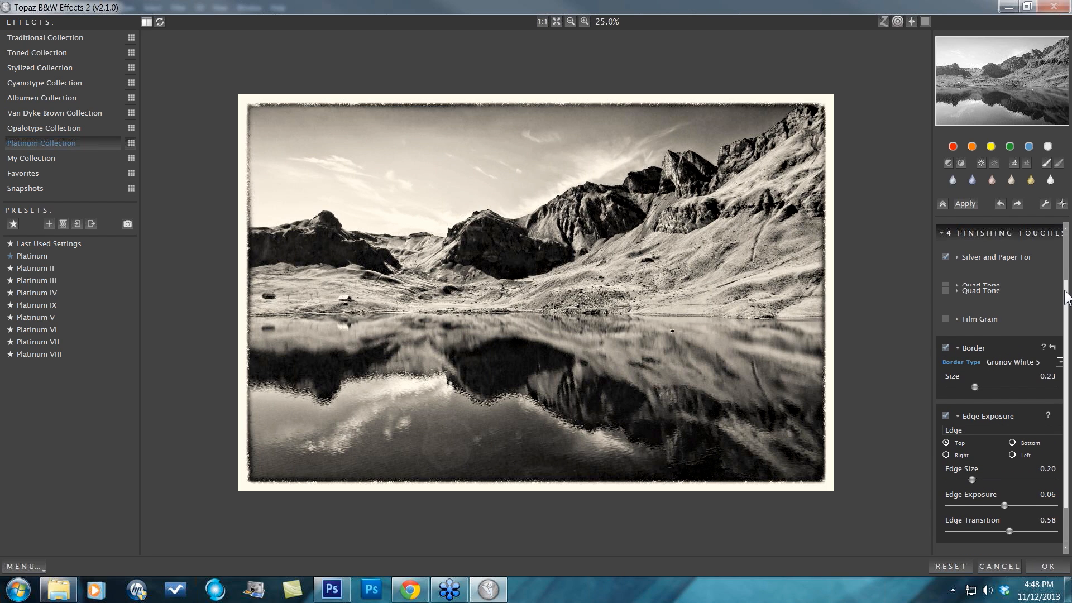
pyautogui.scroll(1, 1064, 301)
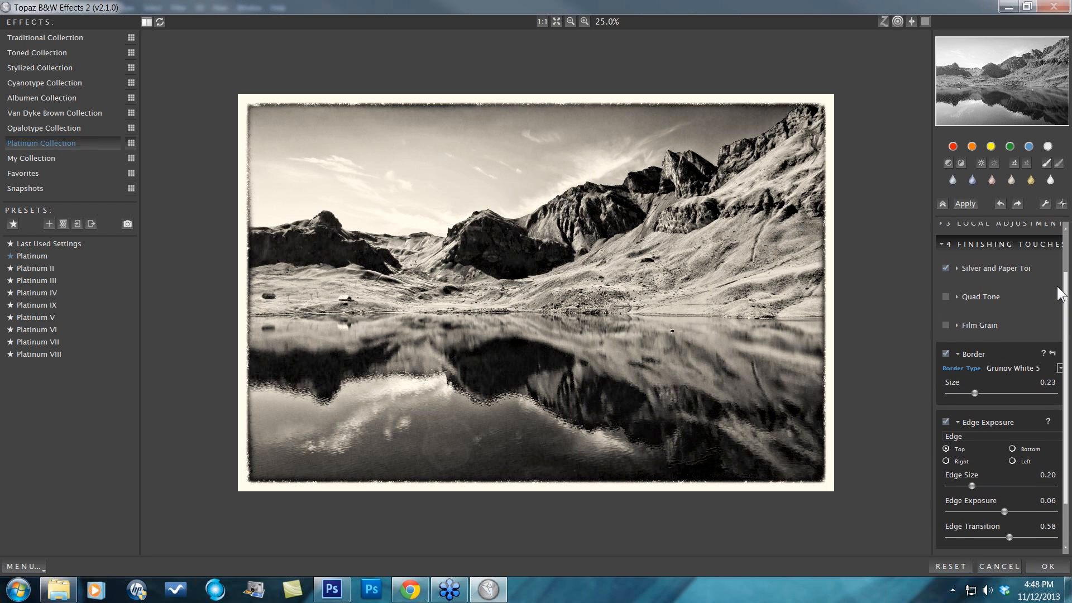
pyautogui.click(999, 366)
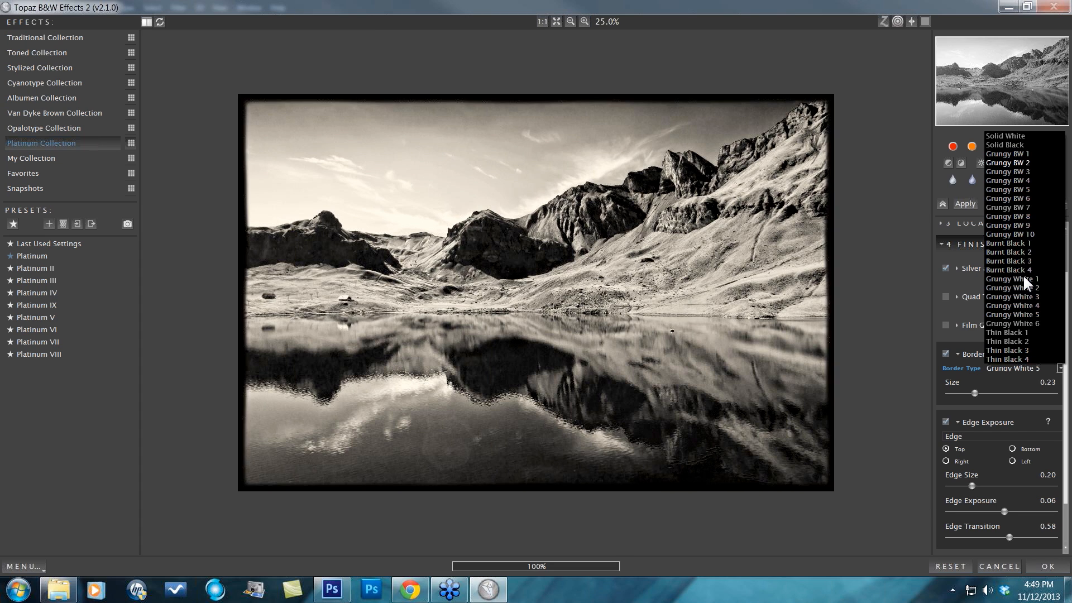
pyautogui.click(1025, 296)
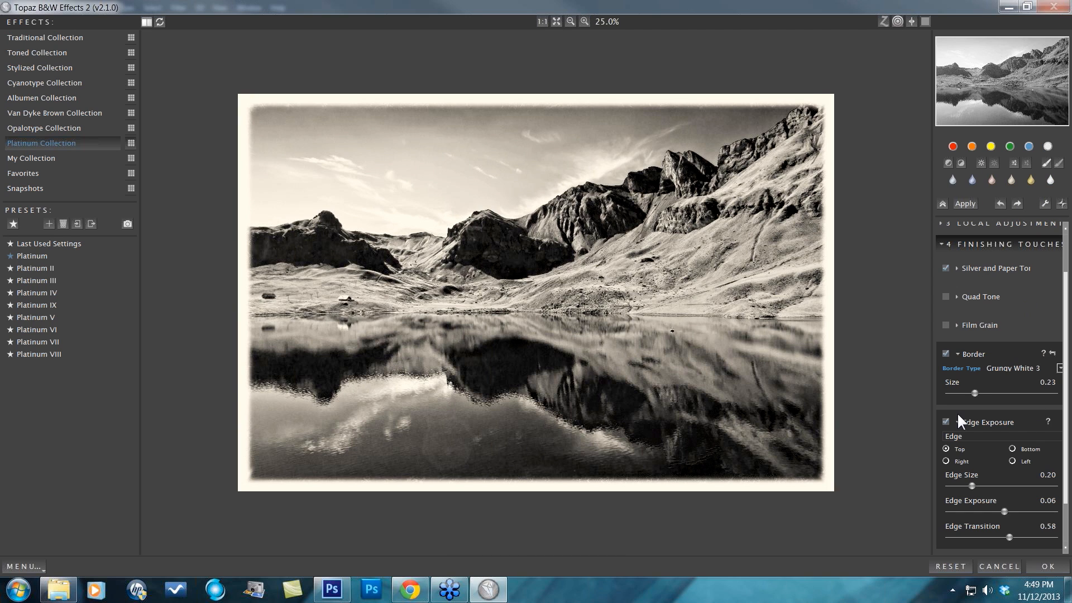
pyautogui.moveTo(974, 391); pyautogui.dragTo(1017, 394)
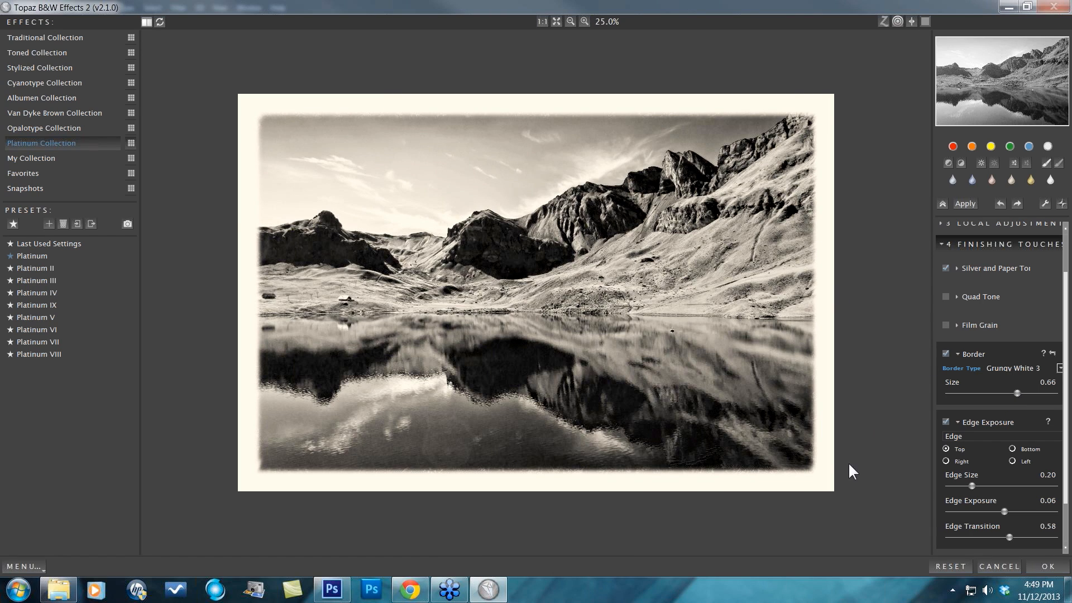
pyautogui.moveTo(972, 393); pyautogui.dragTo(956, 393)
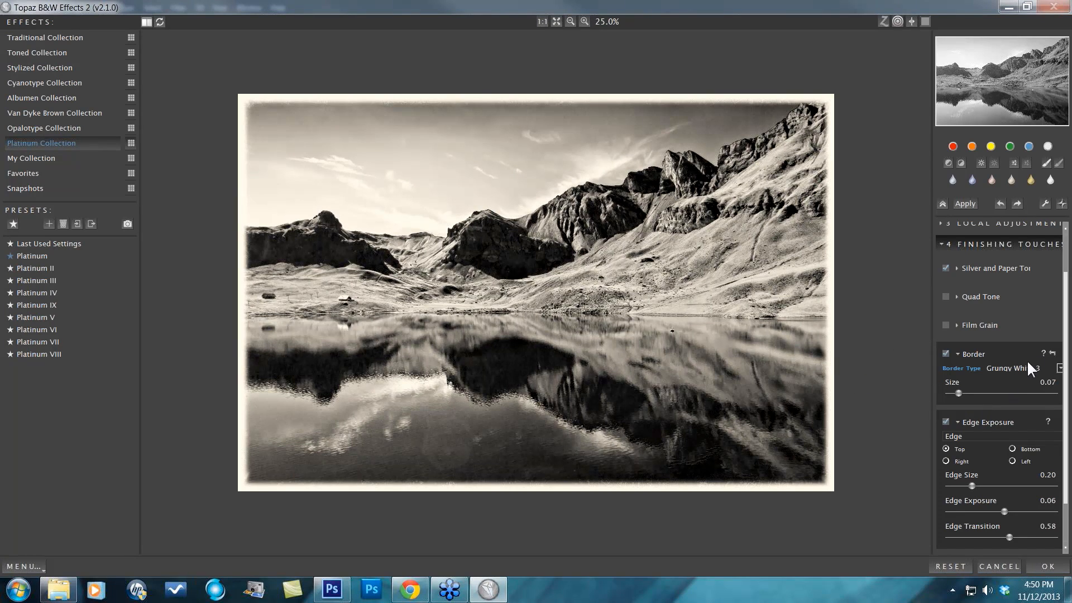
# Step: Enable Transparency, try stronger amounts of original color, set Overall Transparency to 0.19, and compare the result with the original
pyautogui.scroll(-2, 1058, 402)
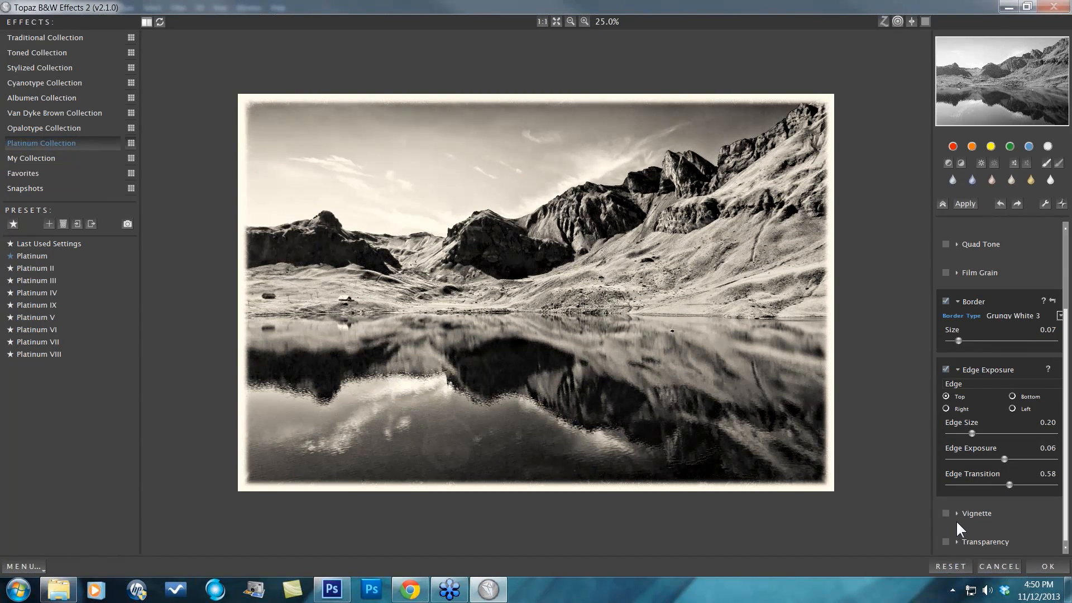
pyautogui.click(956, 540)
pyautogui.scroll(-1, 999, 447)
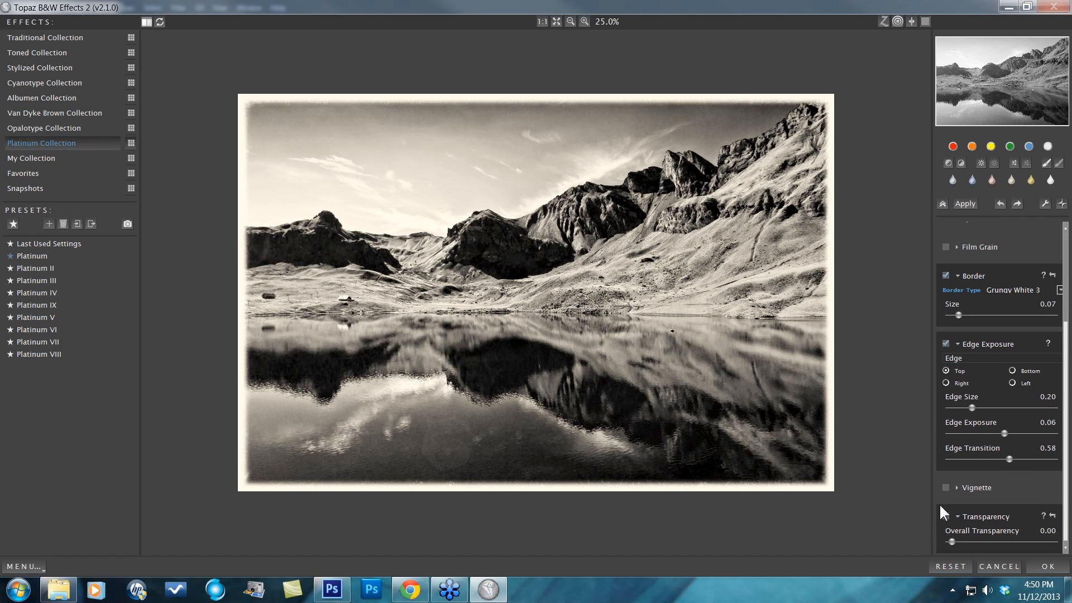
pyautogui.click(946, 515)
pyautogui.moveTo(951, 541); pyautogui.dragTo(978, 539)
pyautogui.moveTo(979, 540); pyautogui.dragTo(1005, 541)
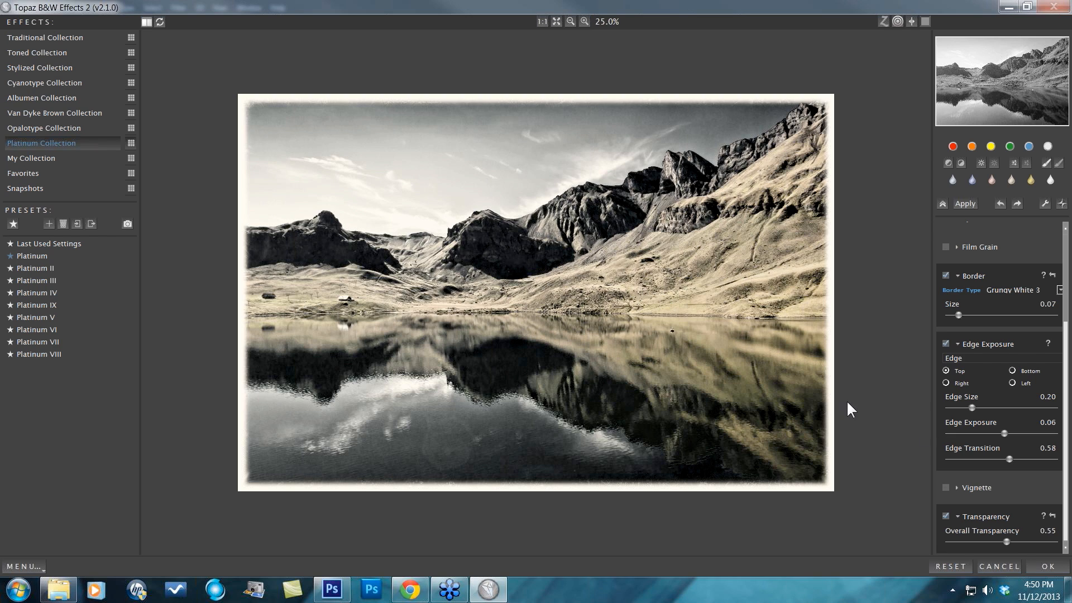
pyautogui.moveTo(1027, 539); pyautogui.dragTo(1028, 540)
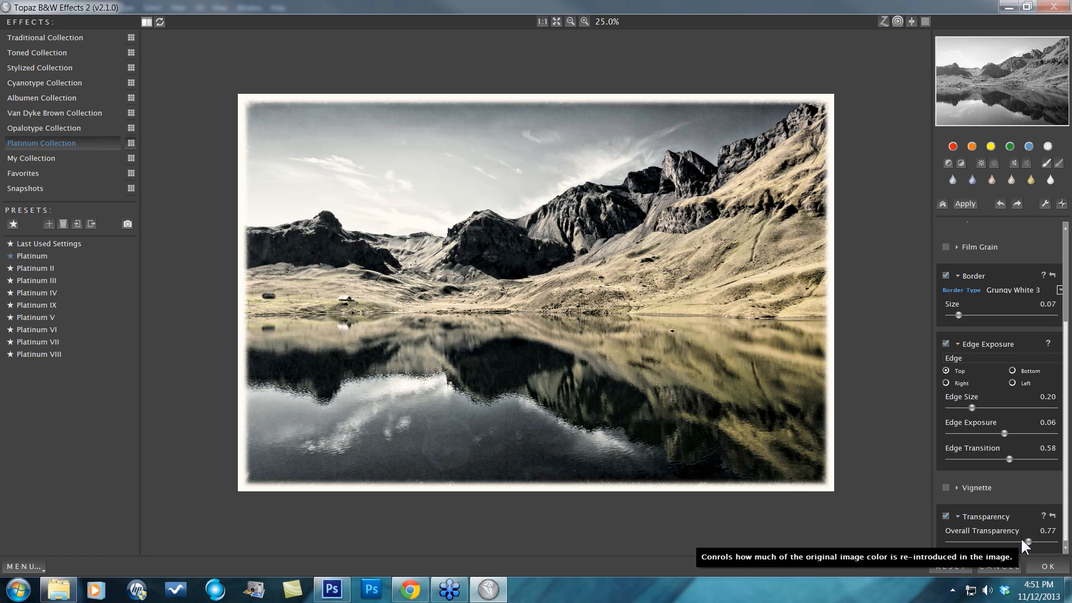
pyautogui.moveTo(1028, 541); pyautogui.dragTo(968, 540)
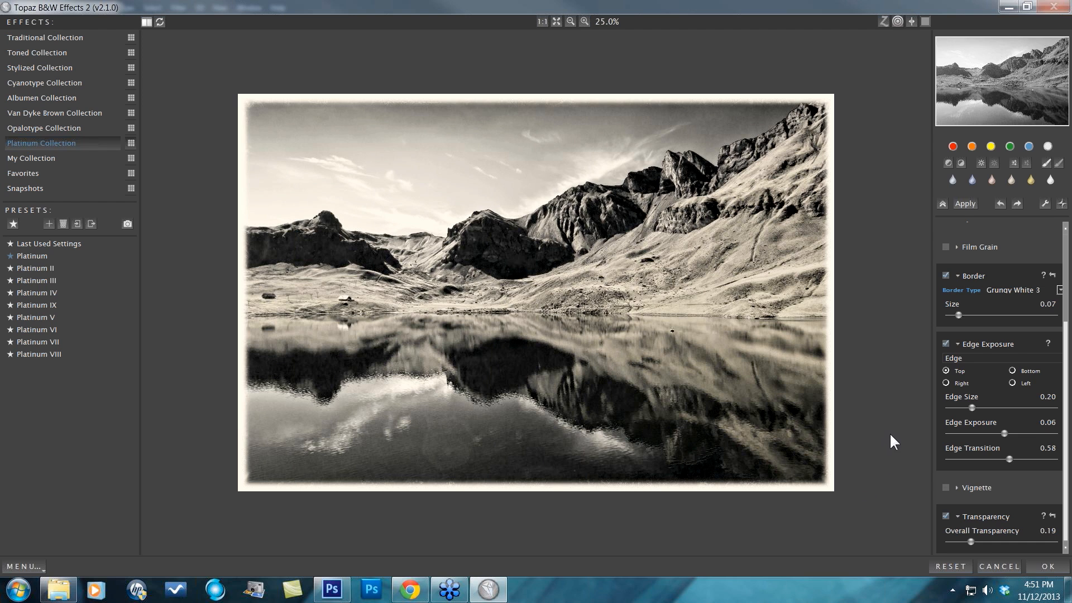
pyautogui.click(890, 406)
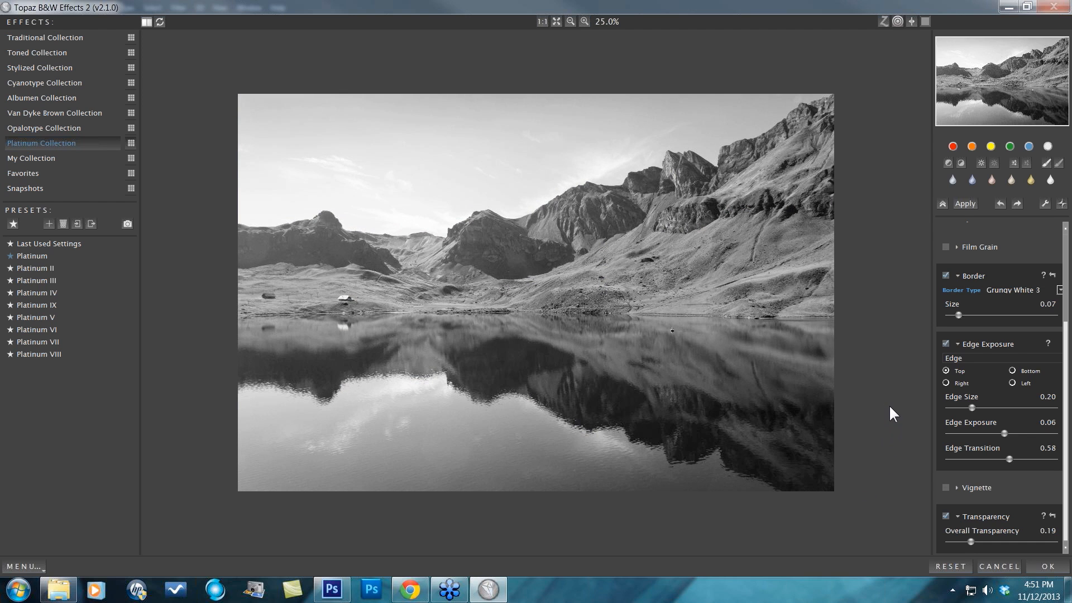
pyautogui.click(888, 404)
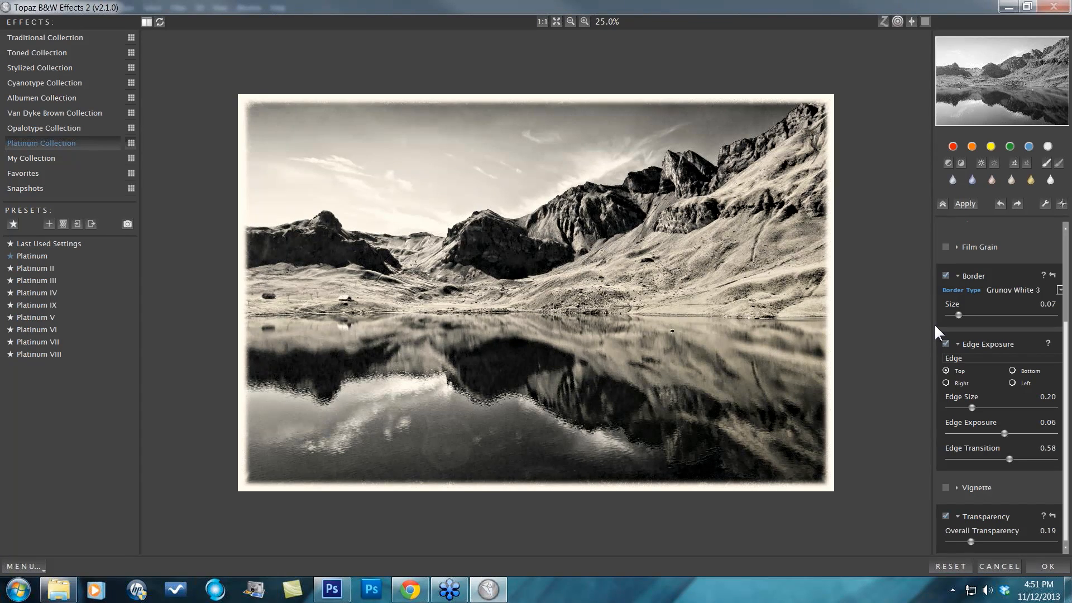
pyautogui.scroll(5, 1066, 388)
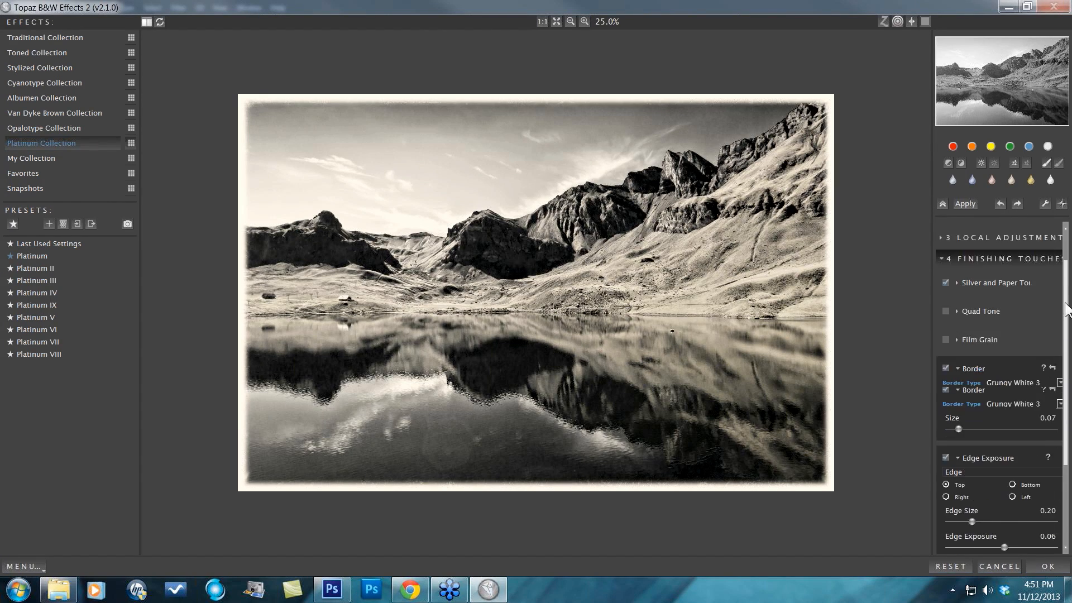
# Step: Review the Conversion settings for Basic Exposure, Adaptive Exposure, Color Sensitivity and Color Filter
pyautogui.click(940, 296)
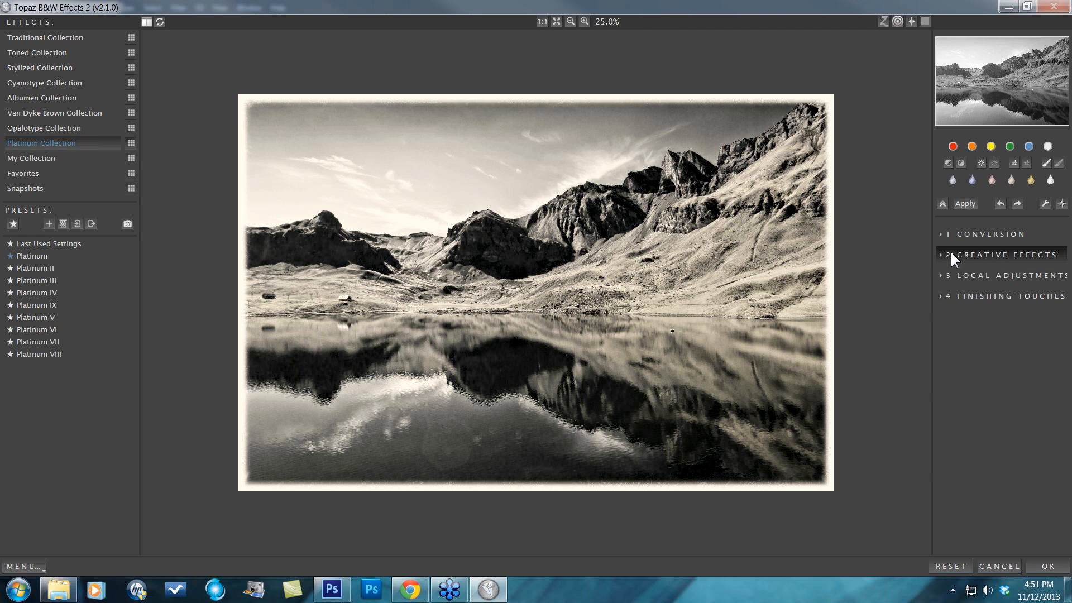
pyautogui.click(940, 235)
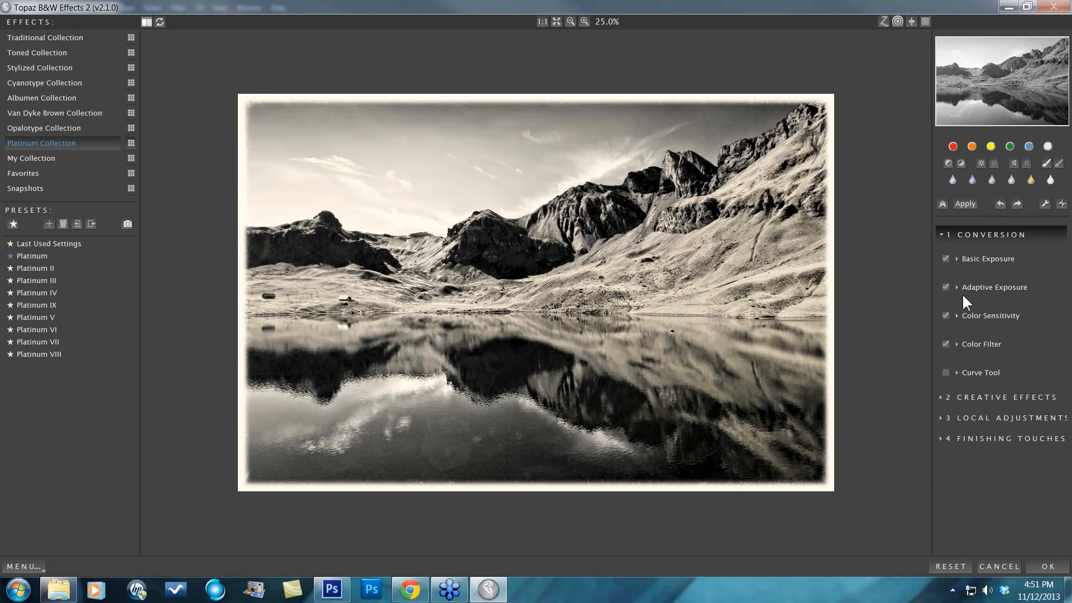
pyautogui.click(960, 260)
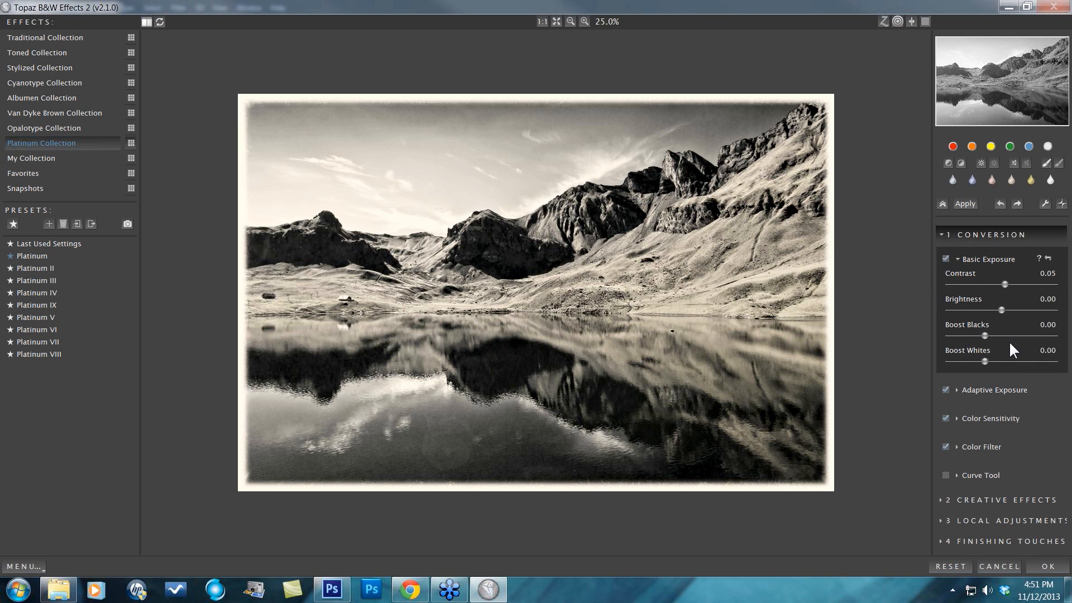
pyautogui.click(959, 389)
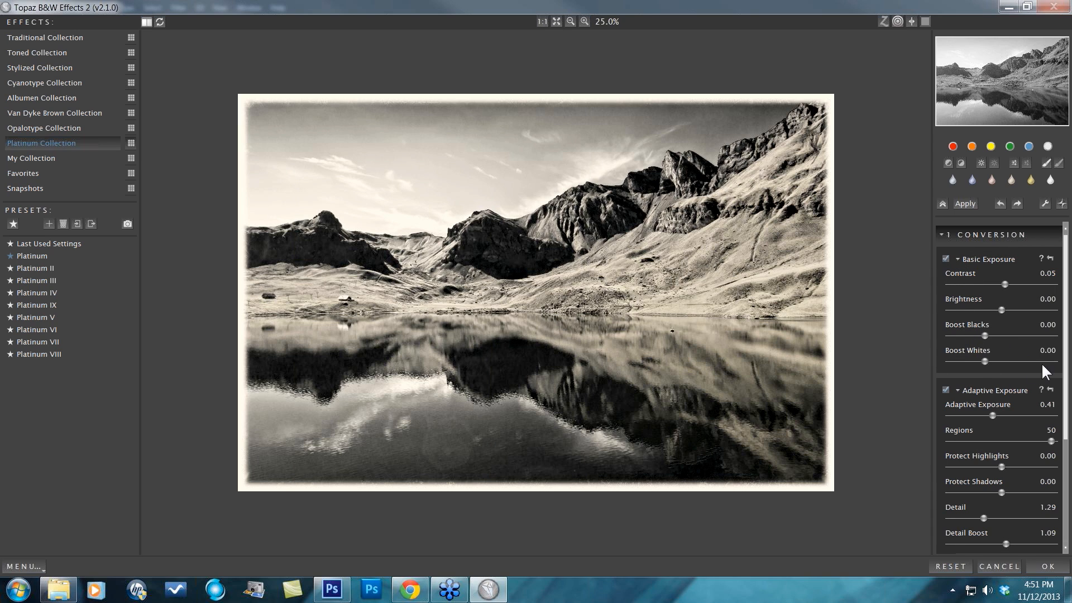
pyautogui.moveTo(1065, 356); pyautogui.dragTo(1064, 401)
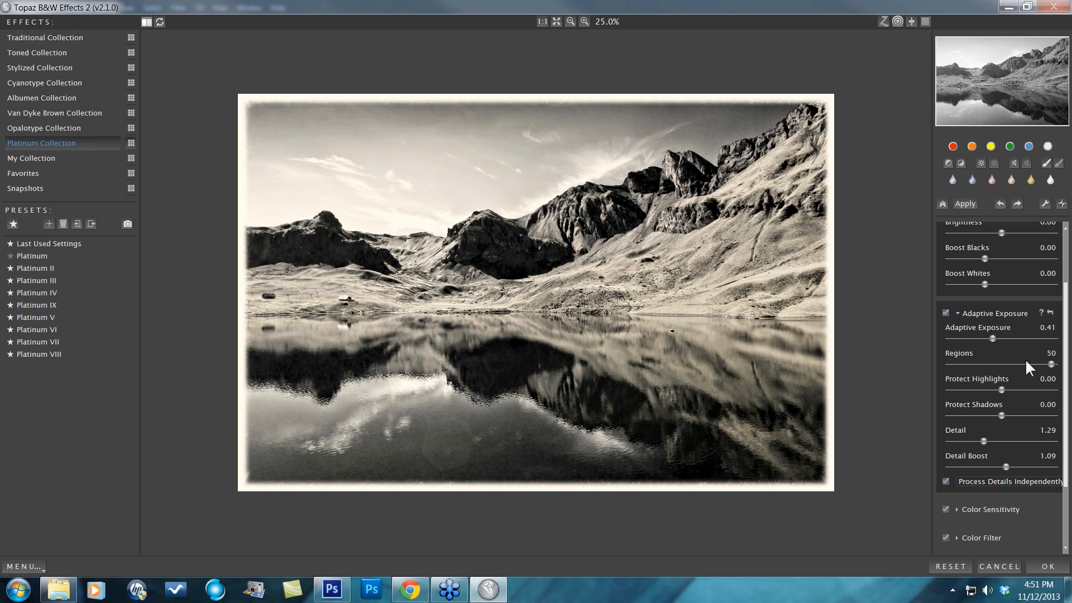
pyautogui.moveTo(1066, 366); pyautogui.dragTo(1066, 401)
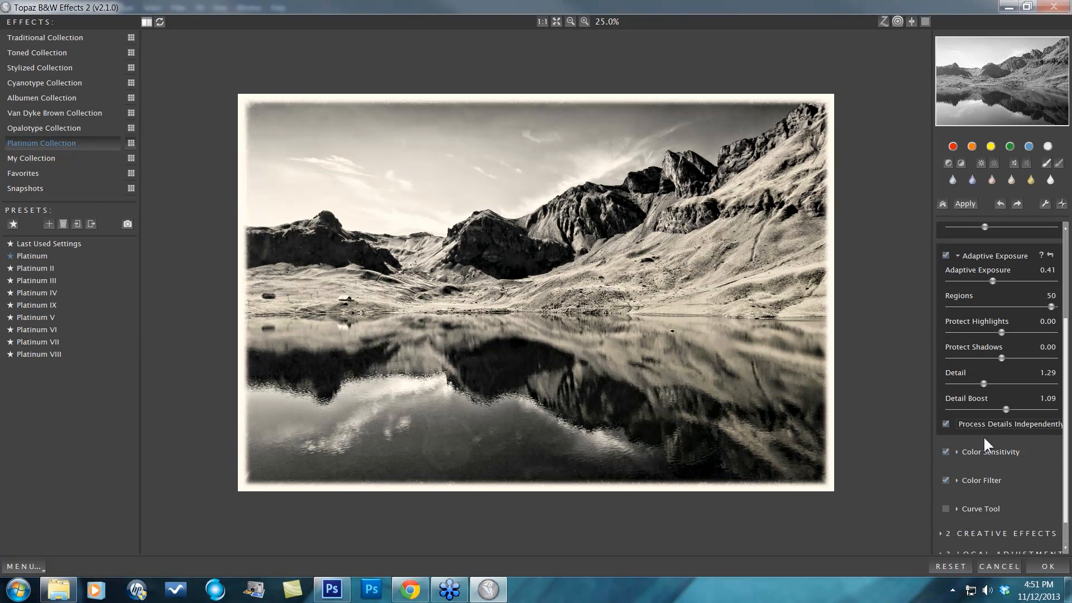
pyautogui.moveTo(1065, 414); pyautogui.dragTo(1065, 445)
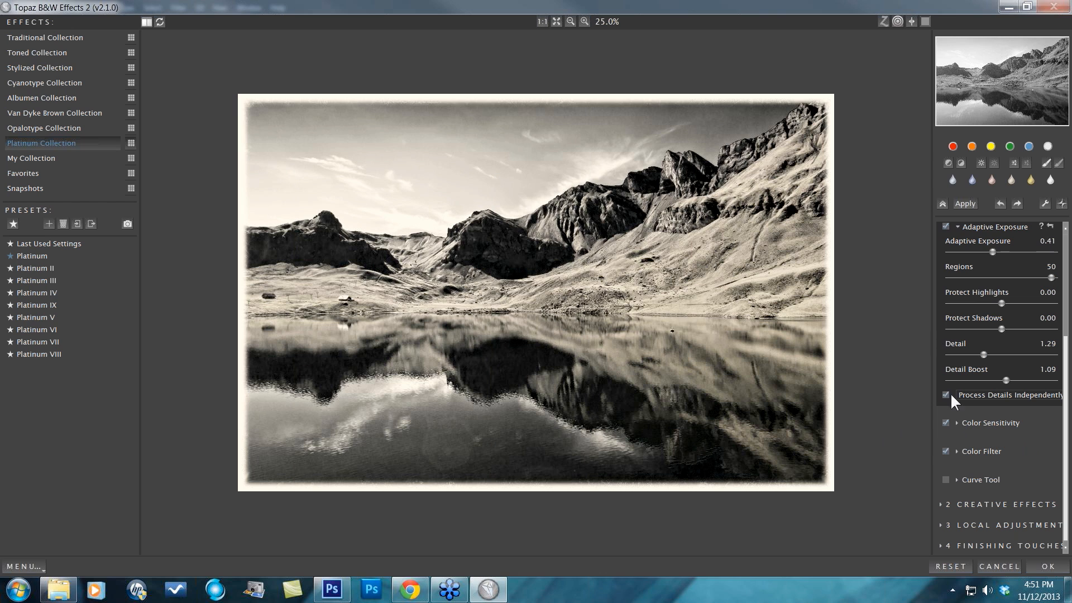
pyautogui.click(957, 425)
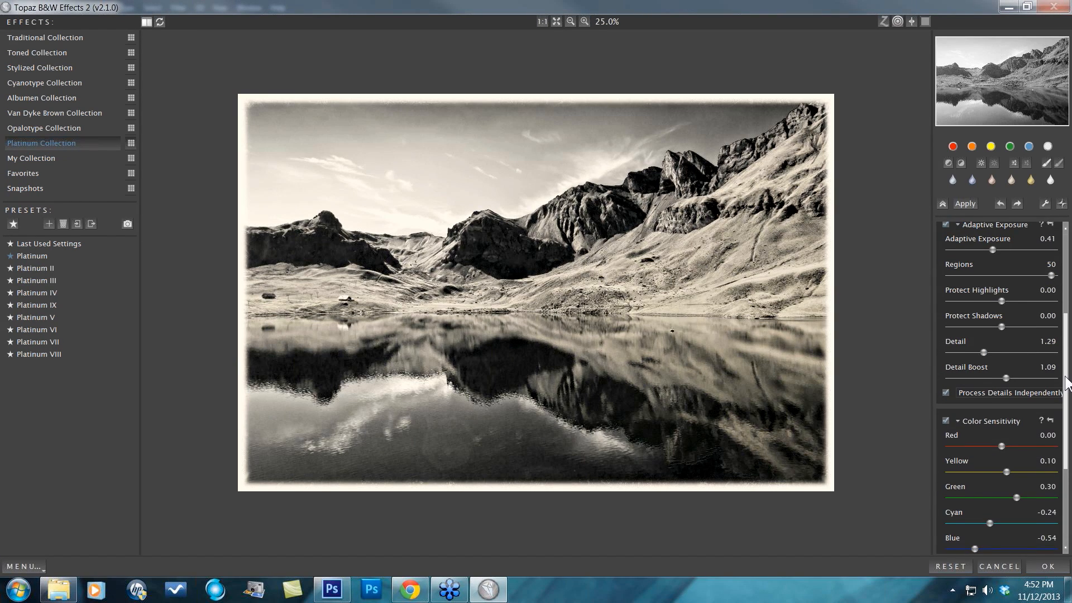
pyautogui.moveTo(1066, 390); pyautogui.dragTo(1070, 446)
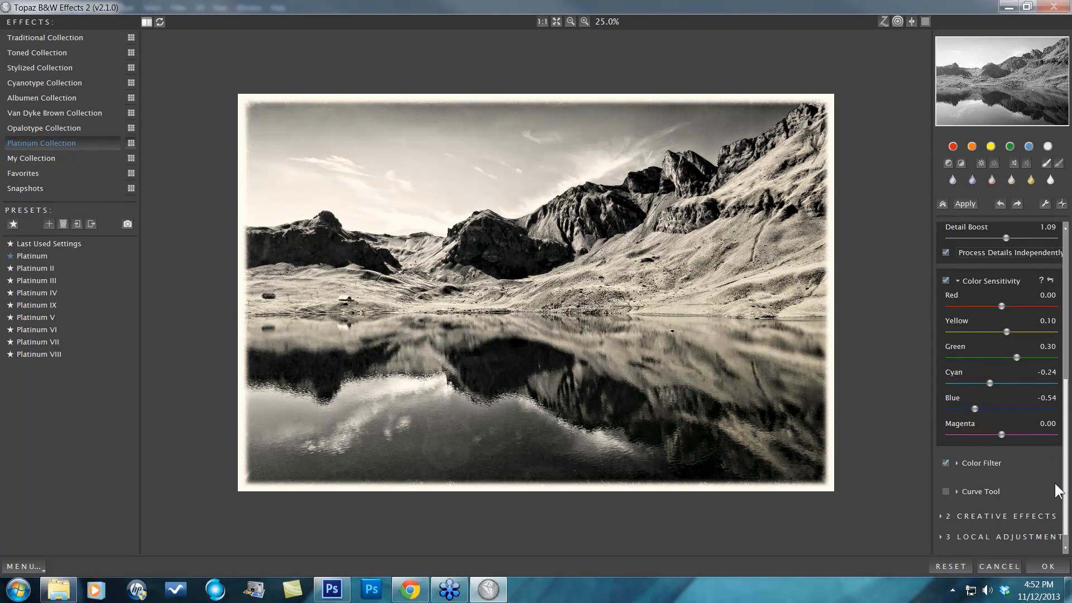
pyautogui.click(957, 462)
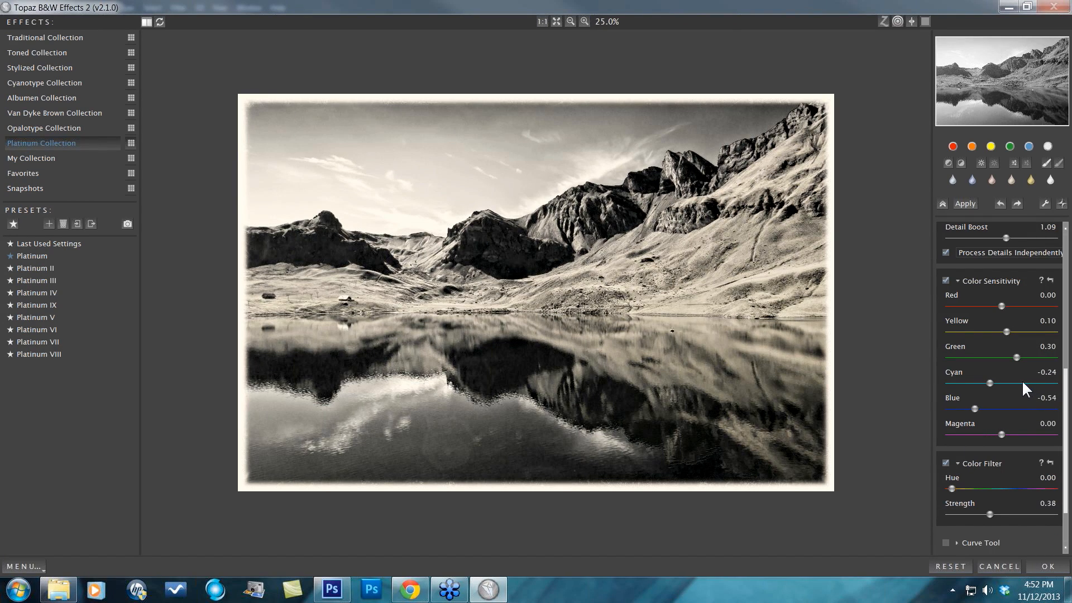
# Step: Try the orange, yellow, green and blue color filters on the lake photo, and settle on red with hue 0.00 and strength 0.34
pyautogui.click(972, 144)
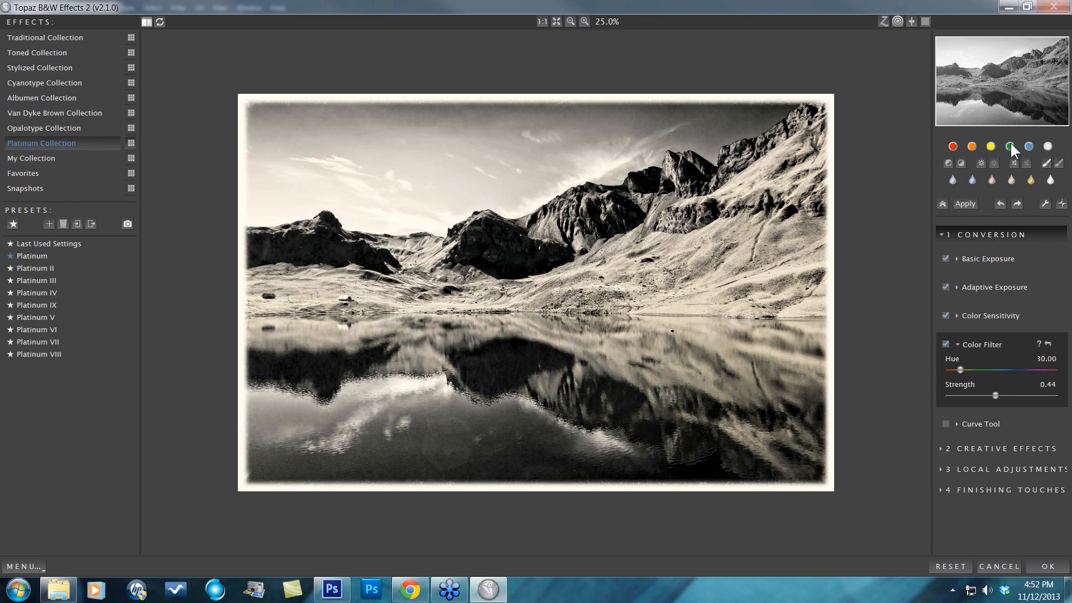
pyautogui.click(991, 144)
pyautogui.click(1009, 144)
pyautogui.click(1027, 145)
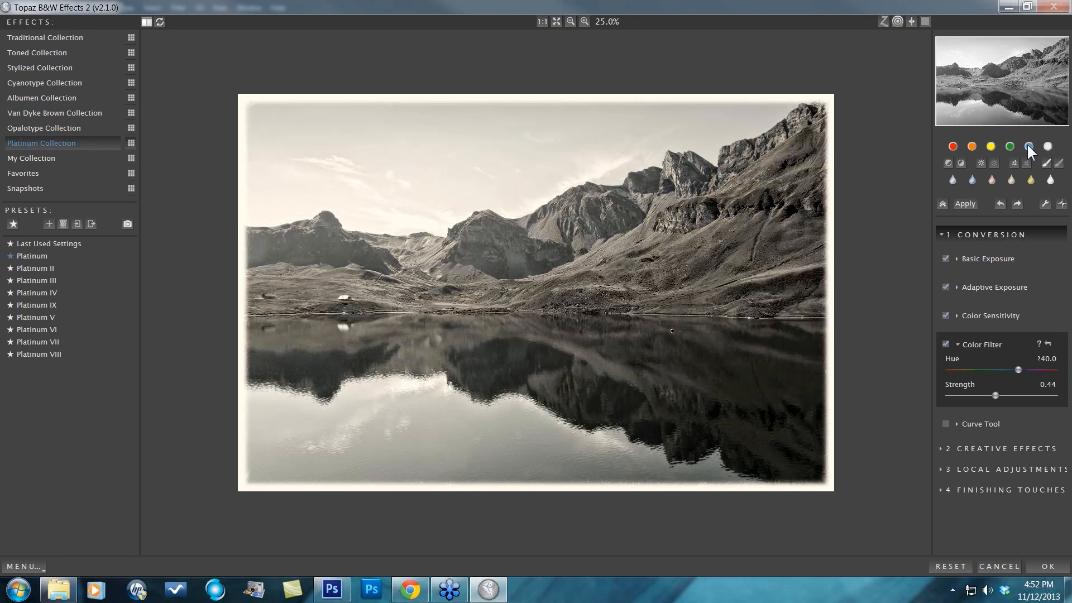
pyautogui.click(952, 147)
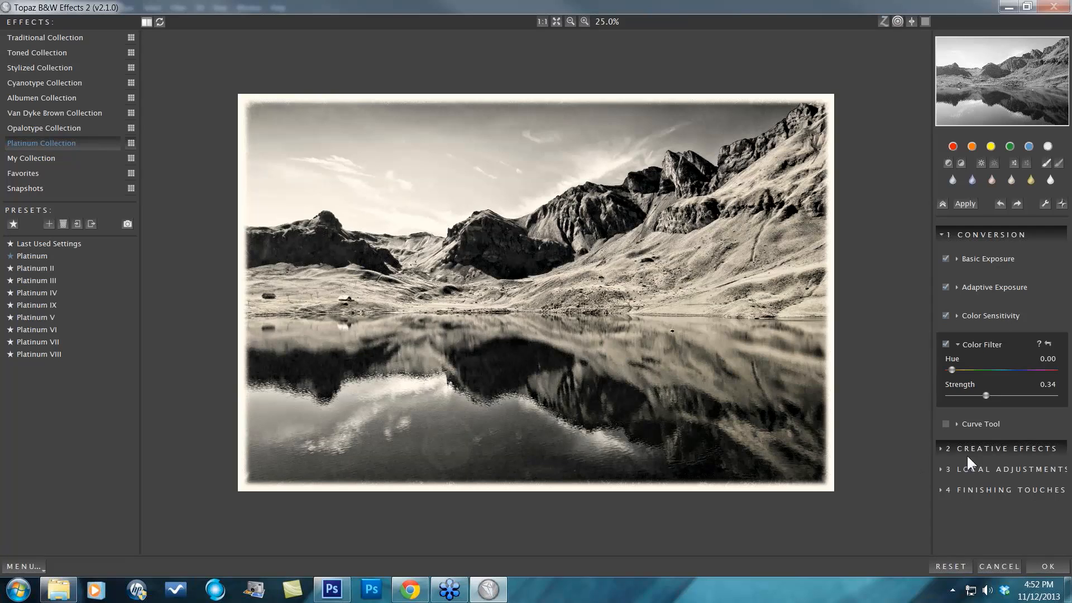
# Step: Review the Local Adjustment brush settings and the Silver and Paper Tone values among the finishing touches
pyautogui.click(942, 464)
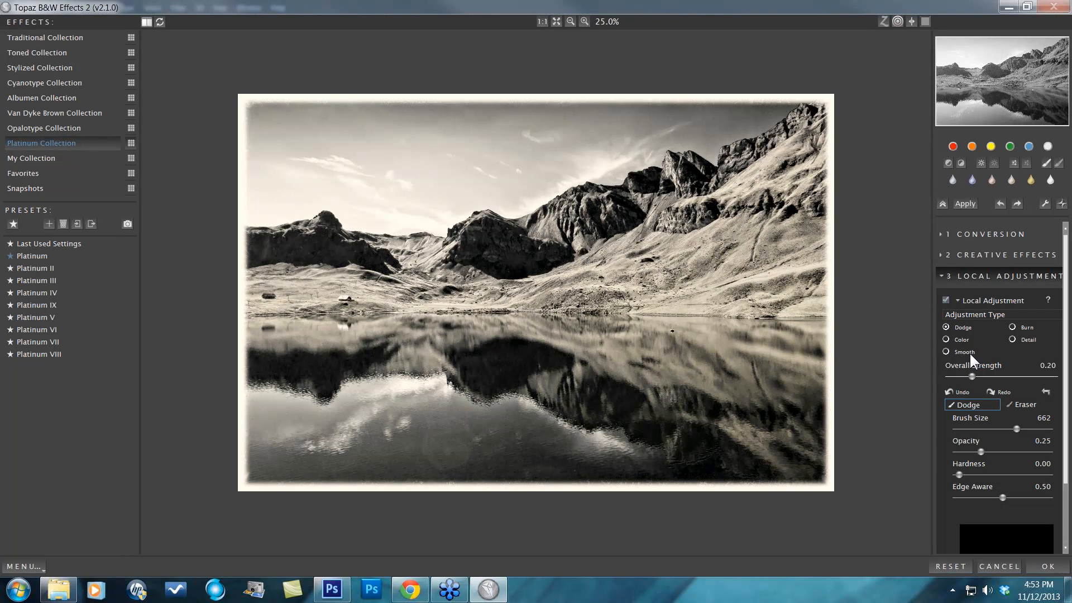
pyautogui.moveTo(1065, 386); pyautogui.dragTo(1067, 437)
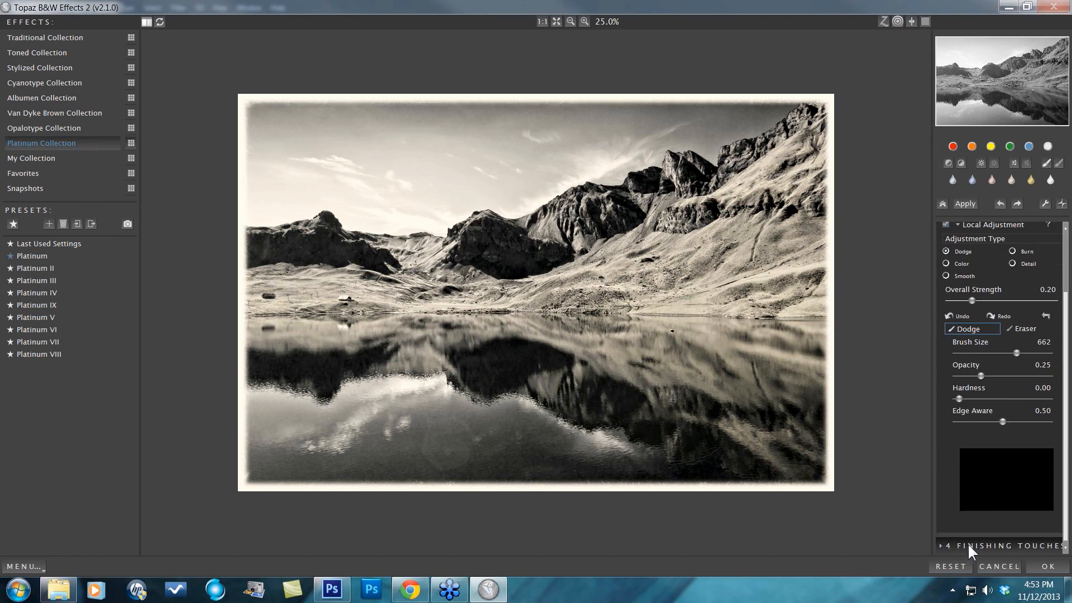
pyautogui.click(945, 543)
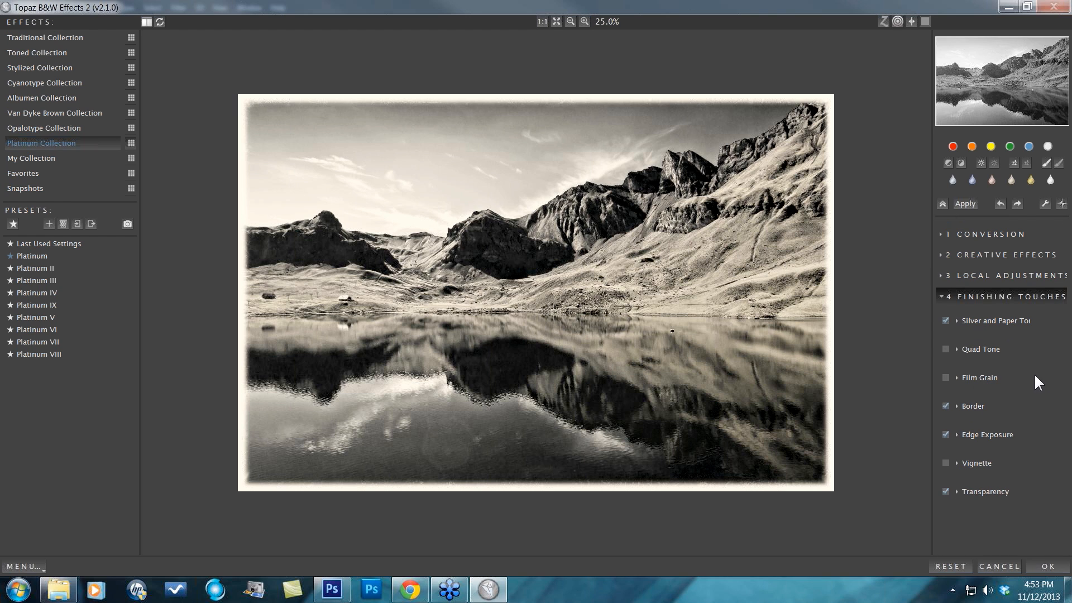
pyautogui.click(956, 318)
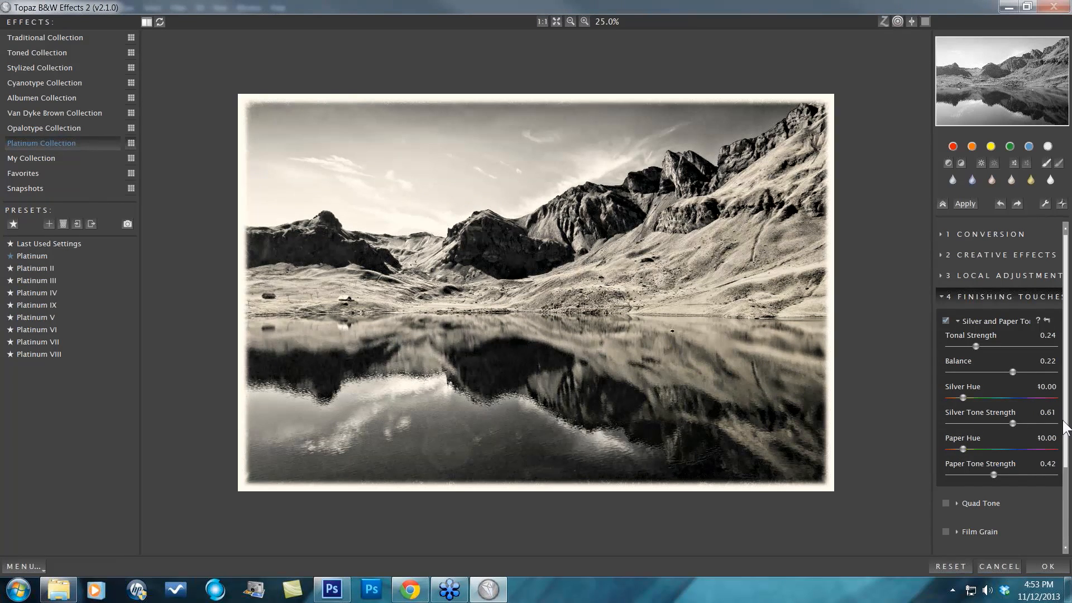
pyautogui.scroll(-1, 1066, 455)
pyautogui.scroll(-3, 1066, 455)
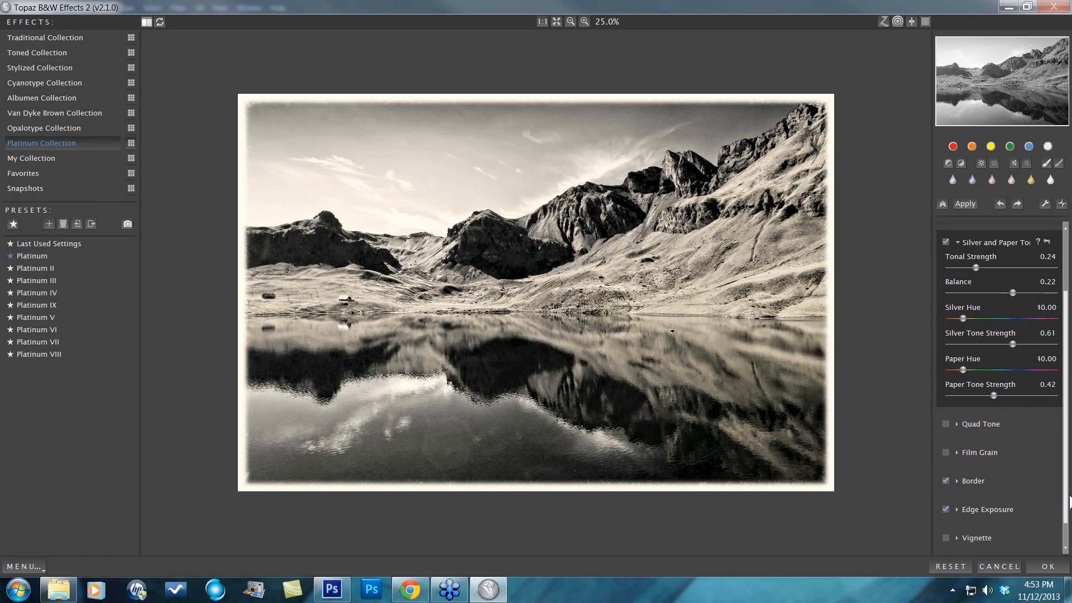
# Step: Examine the four Quad Tone color regions and the Border type and size settings
pyautogui.click(957, 424)
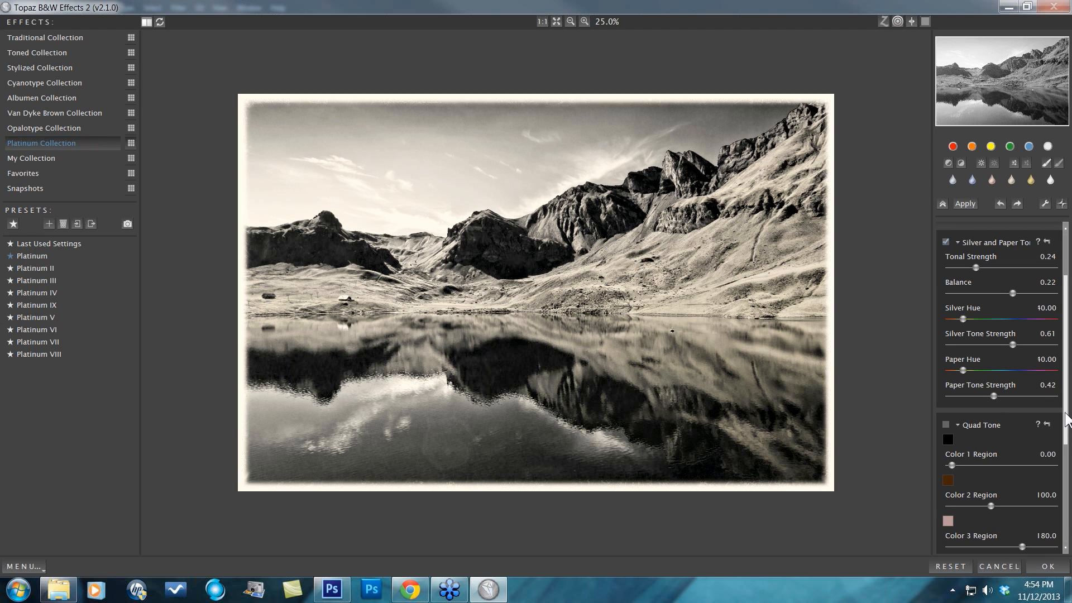
pyautogui.scroll(-1, 1066, 419)
pyautogui.scroll(-4, 1065, 433)
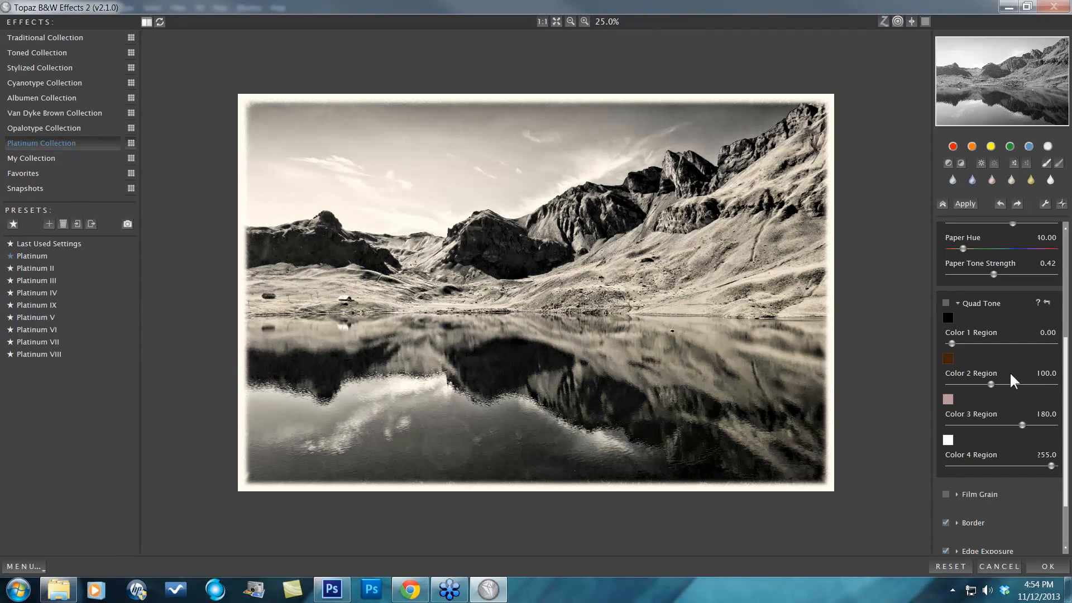
pyautogui.scroll(-1, 1064, 390)
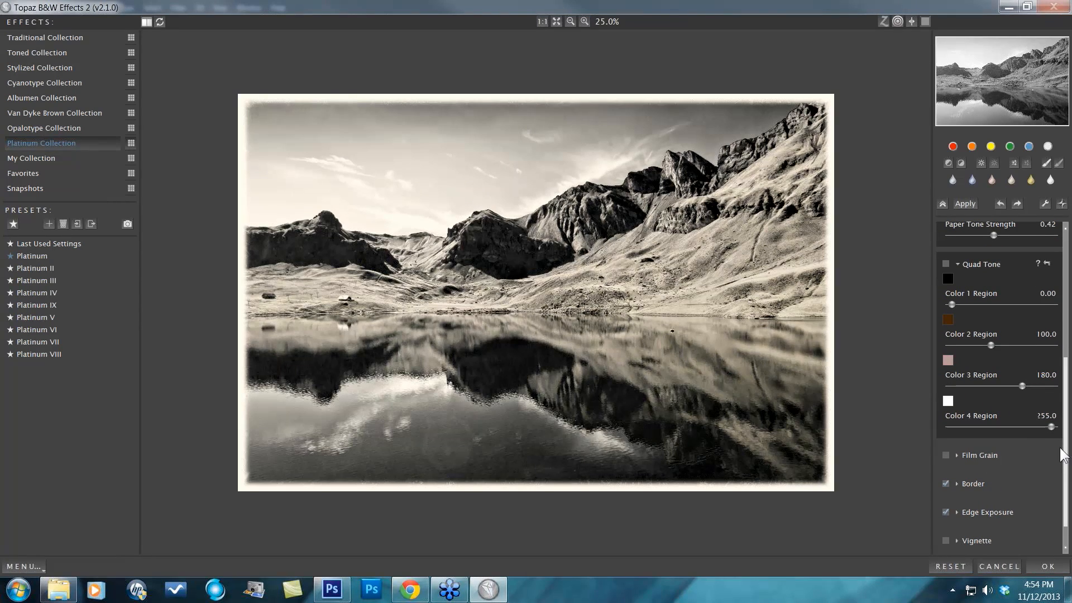
pyautogui.scroll(-1, 1065, 462)
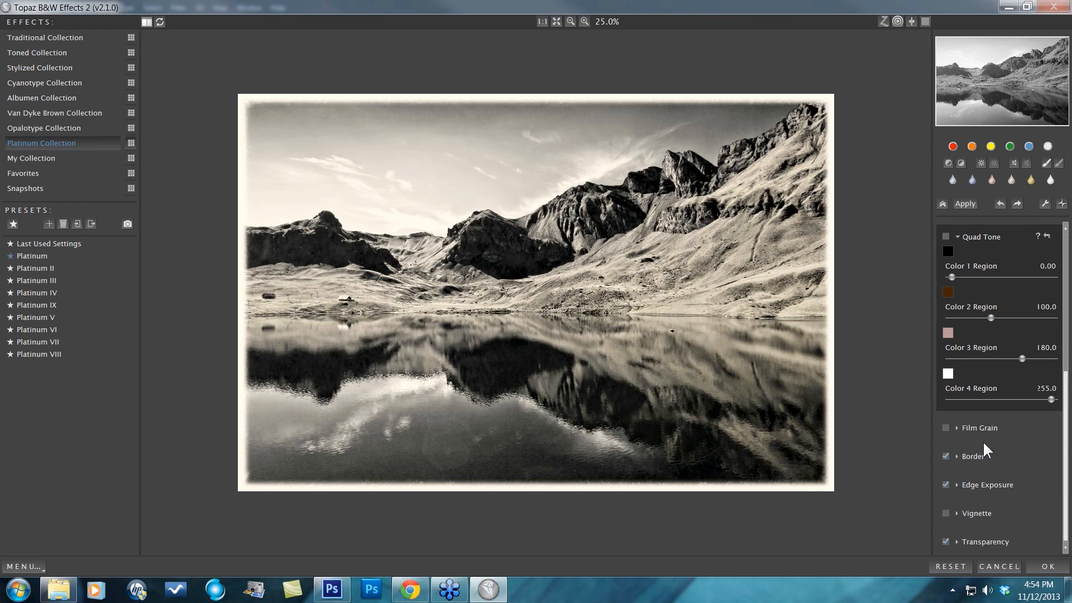
pyautogui.click(958, 456)
pyautogui.scroll(-2, 1030, 480)
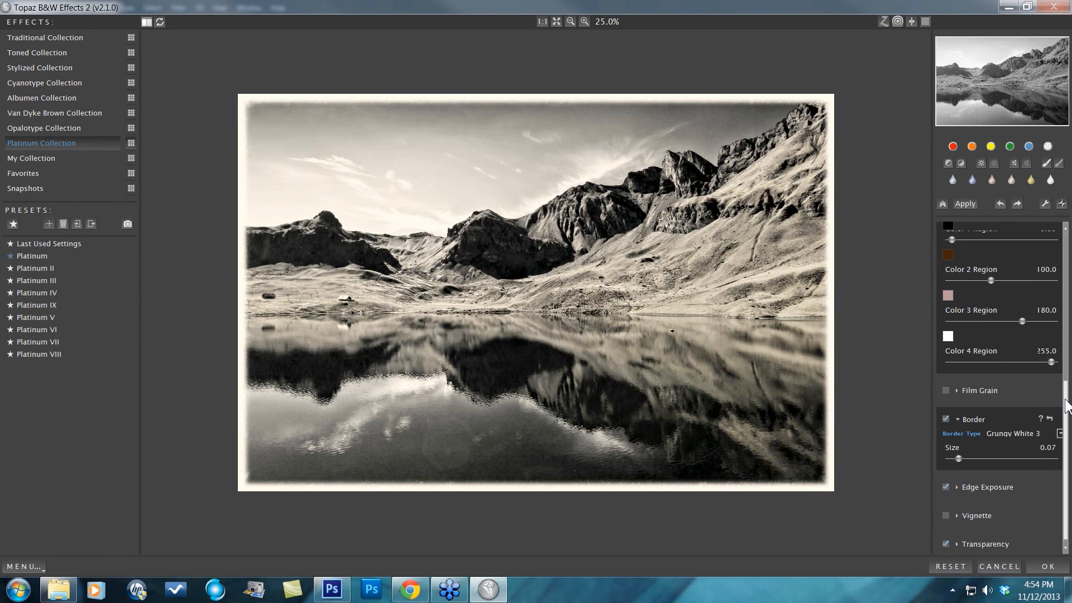